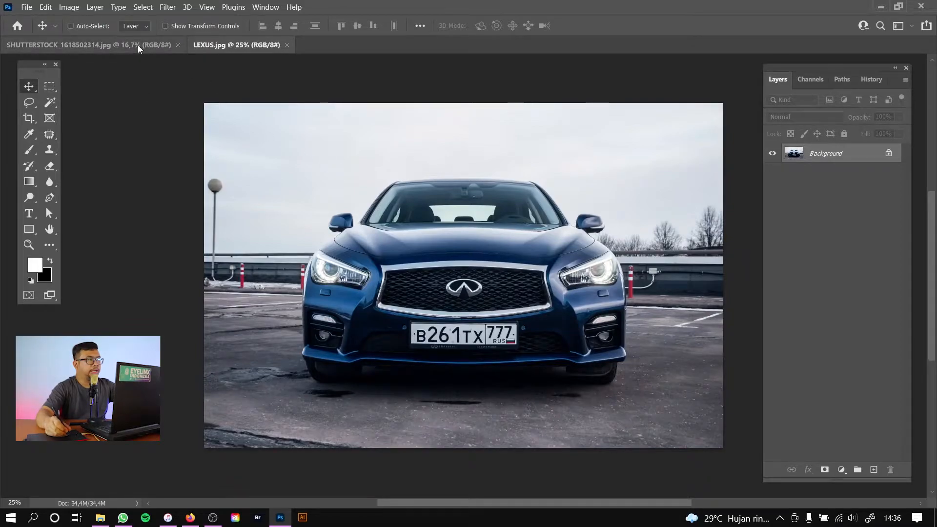
# - Load Path 1 of LEXUS.jpg as a selection around the car
pyautogui.click(137, 45)
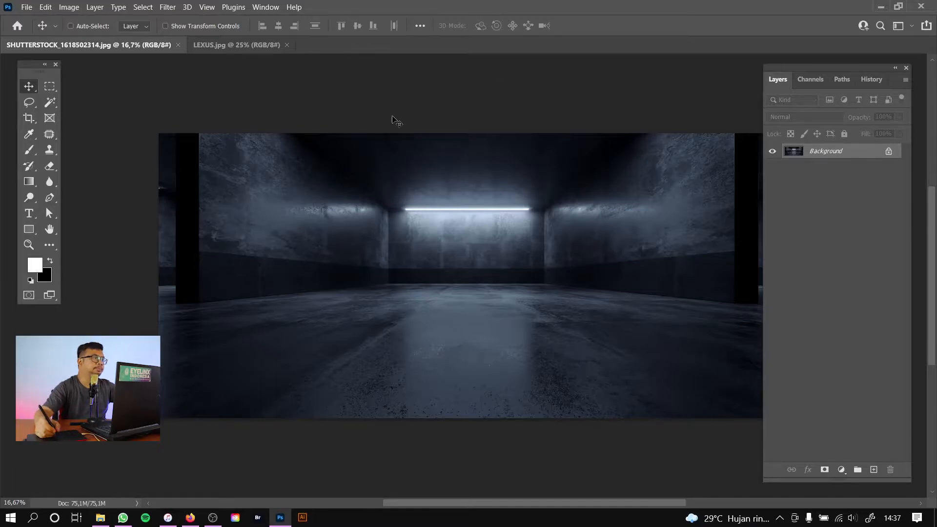
pyautogui.click(224, 44)
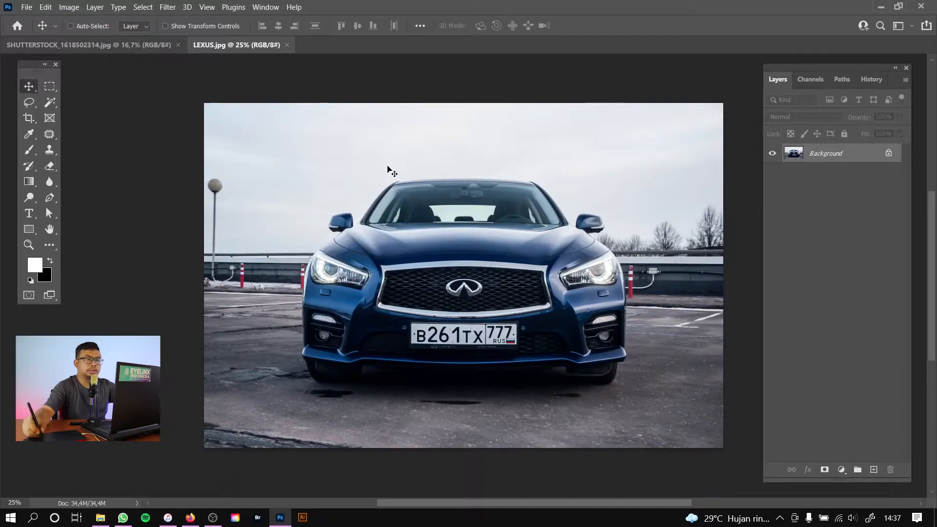
pyautogui.click(845, 79)
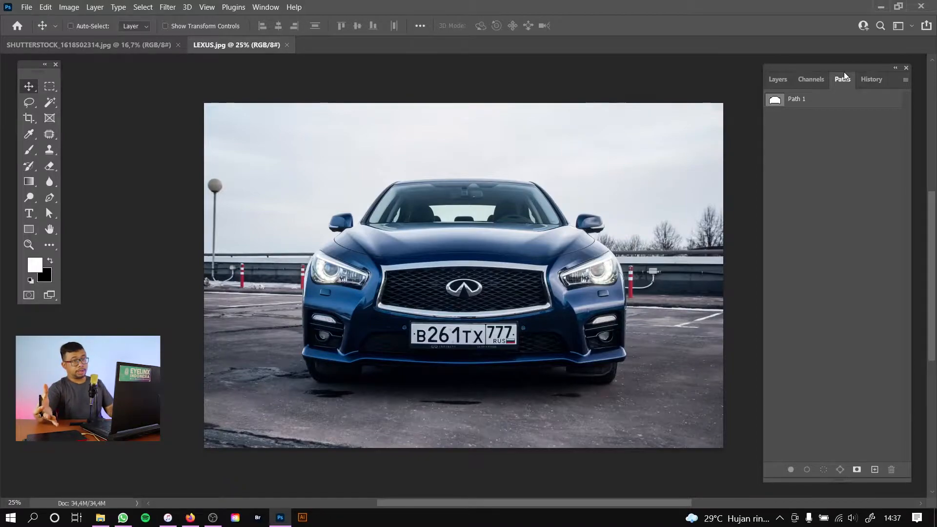
pyautogui.keyDown('ctrl'); pyautogui.click(778, 103); pyautogui.keyUp('ctrl')
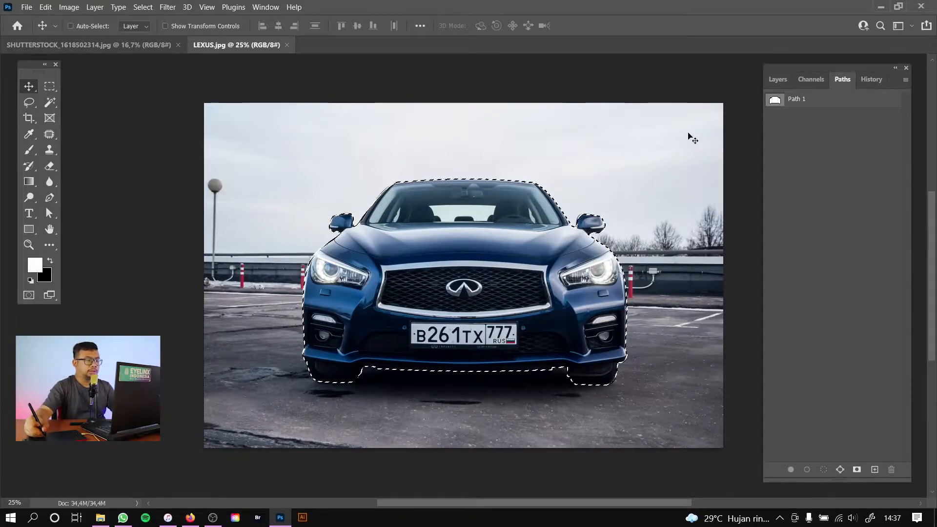
# - Feather the car selection with a radius of 0,5 pixels
pyautogui.press('m')
pyautogui.rightClick(535, 256)
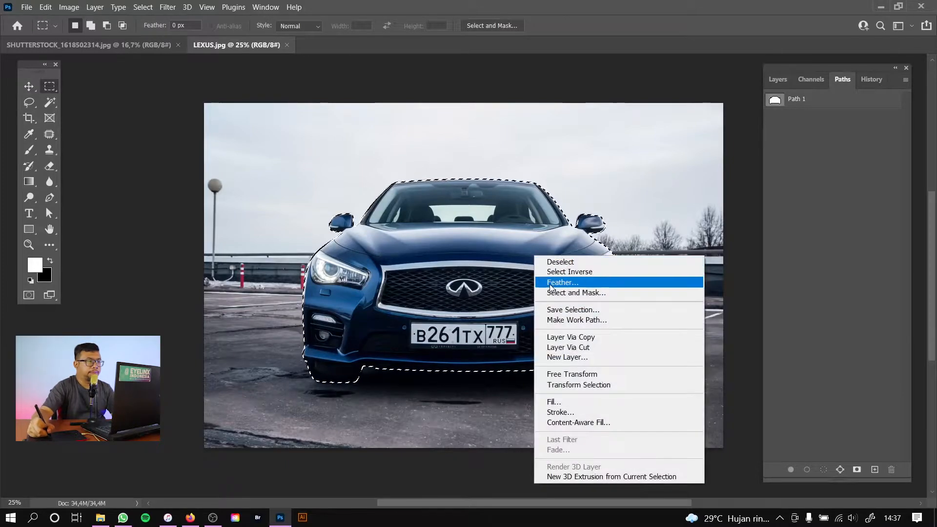
pyautogui.click(562, 282)
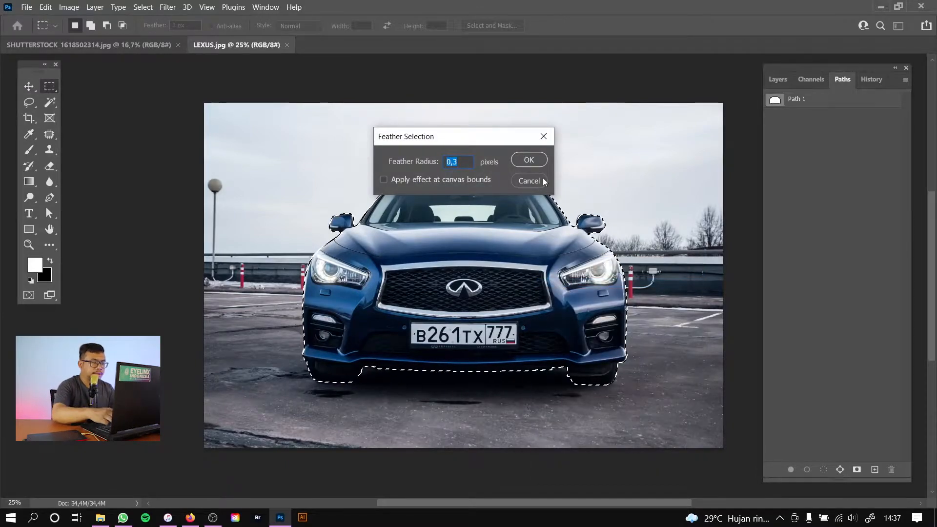
pyautogui.write('0,')
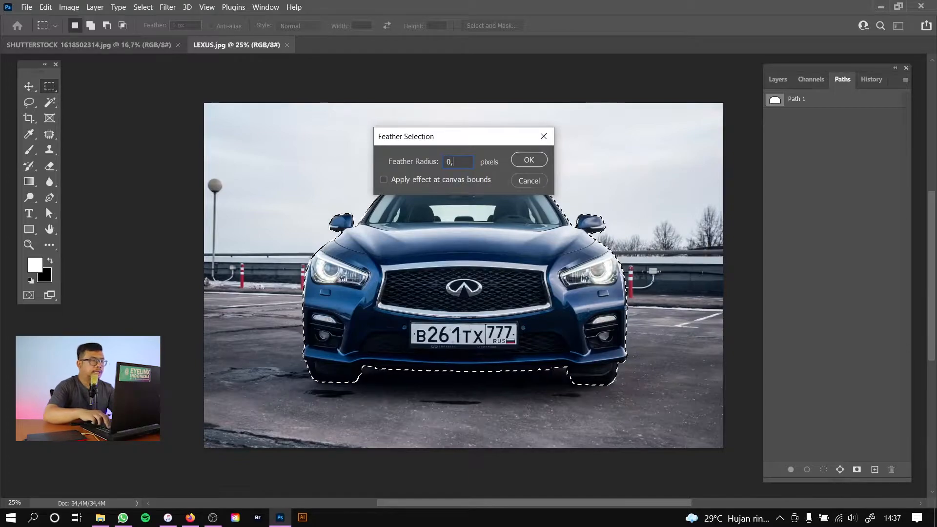
pyautogui.write('5')
pyautogui.press('Return')
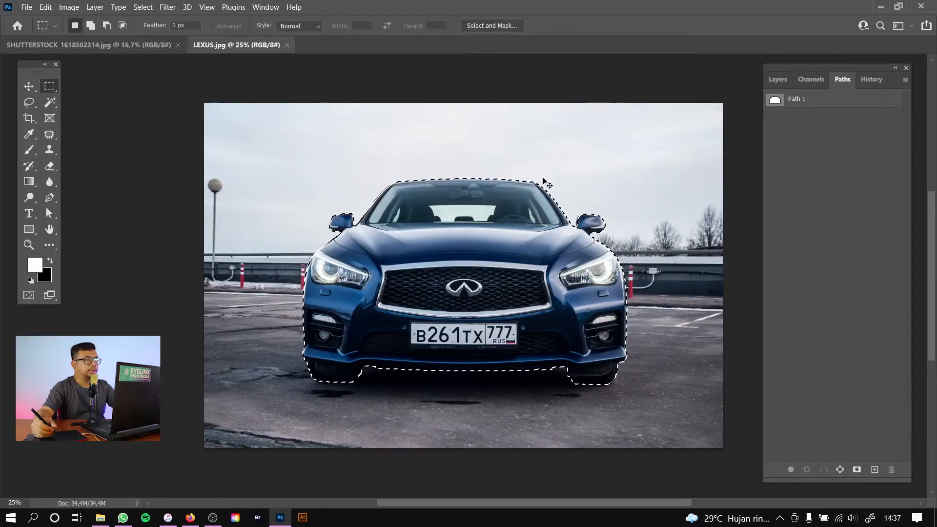
# - Paste the copied car into the SHUTTERSTOCK_1618502314.jpg garage image and move it higher, in front of the ceiling light strip
pyautogui.click(87, 45)
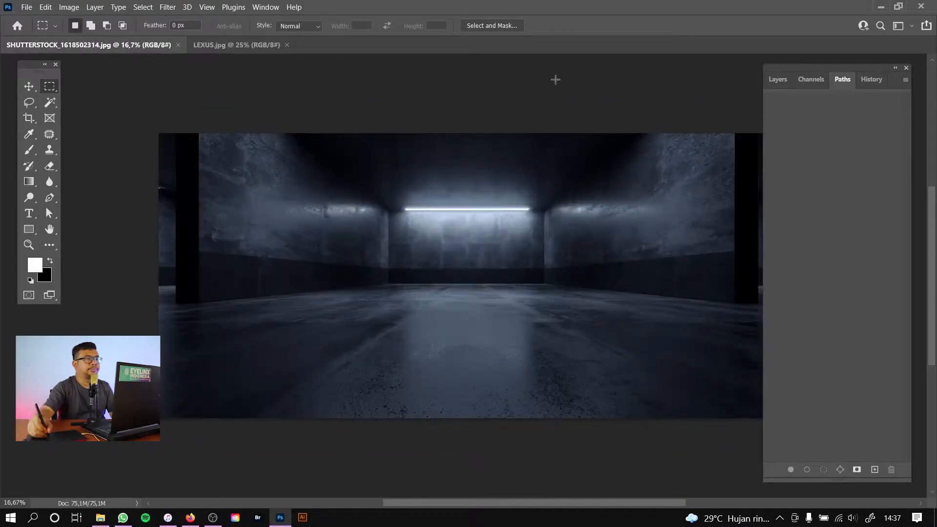
pyautogui.click(778, 81)
pyautogui.hotkey('ctrl', 'v')
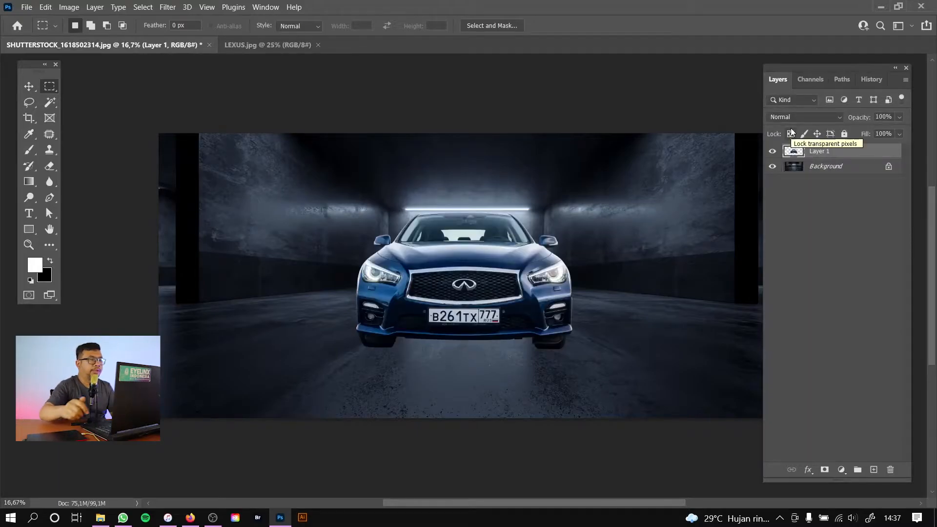
pyautogui.press('v')
pyautogui.moveTo(466, 272); pyautogui.dragTo(504, 288)
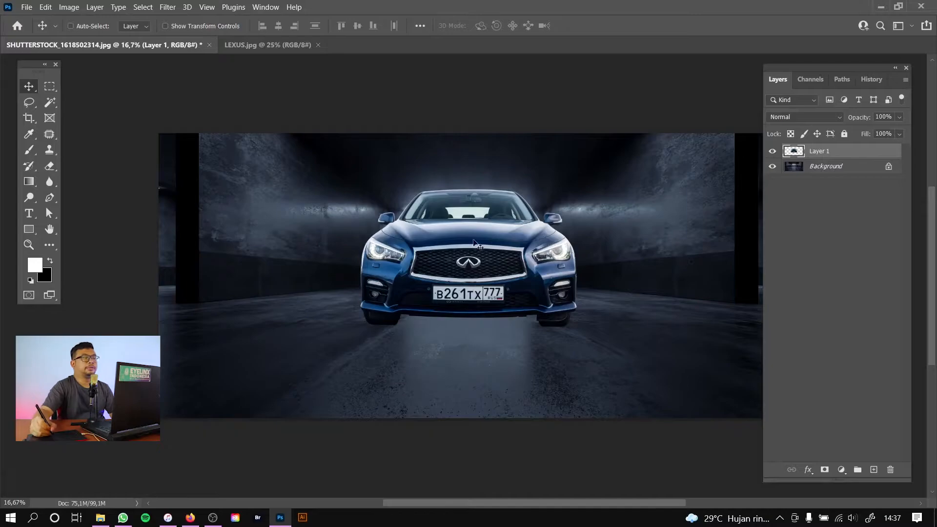
pyautogui.moveTo(499, 249); pyautogui.dragTo(509, 251)
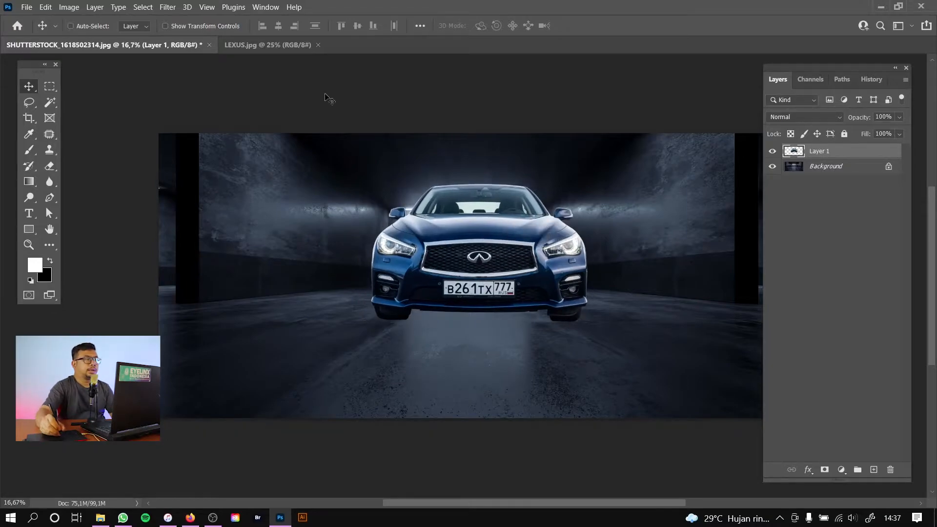
# - Compare the original car photo with the empty garage, and reposition the car in the middle of the garage just below the ceiling
pyautogui.click(274, 45)
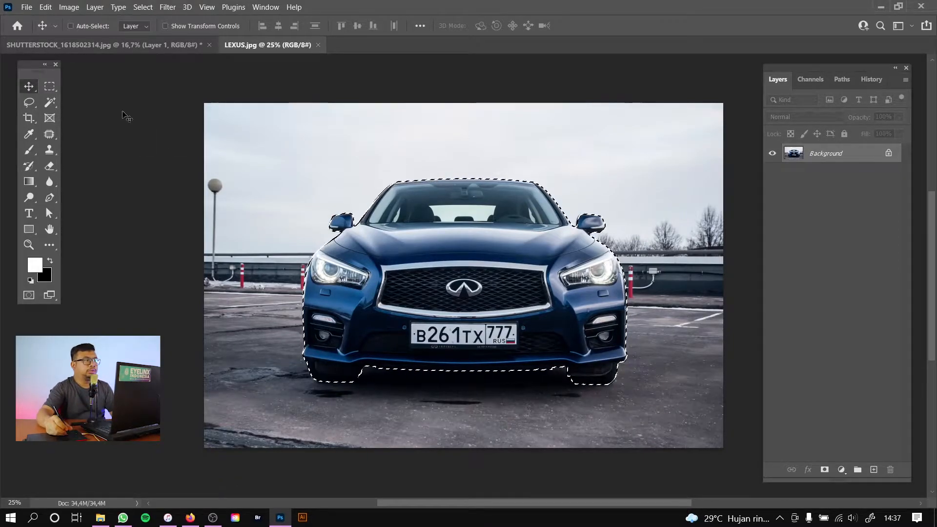
pyautogui.click(161, 44)
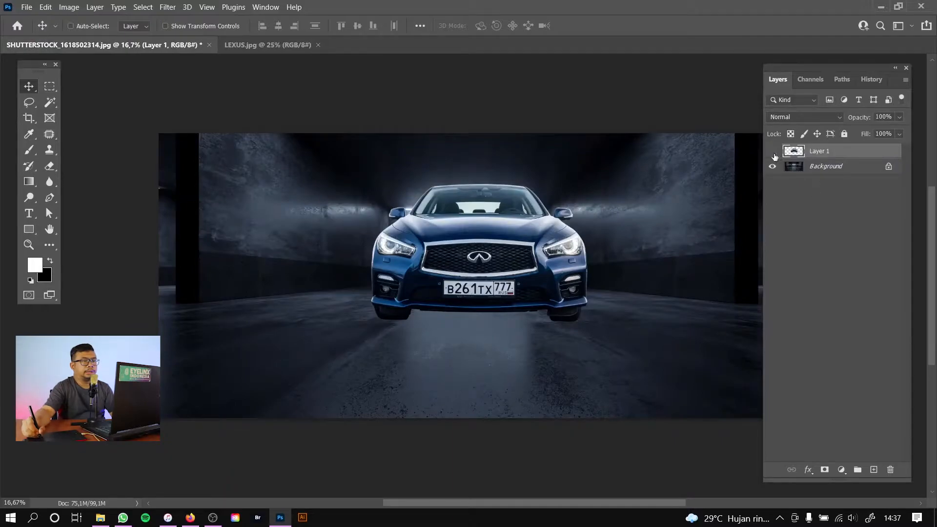
pyautogui.click(772, 150)
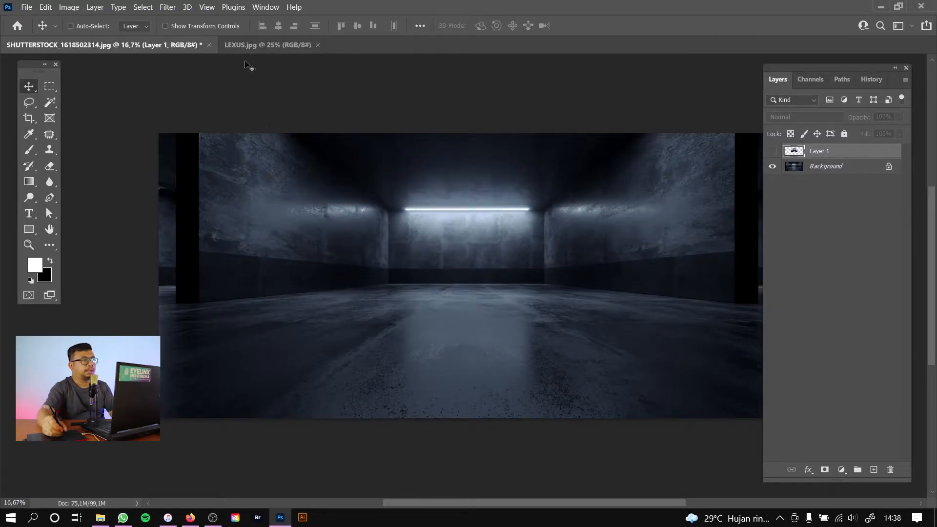
pyautogui.click(772, 151)
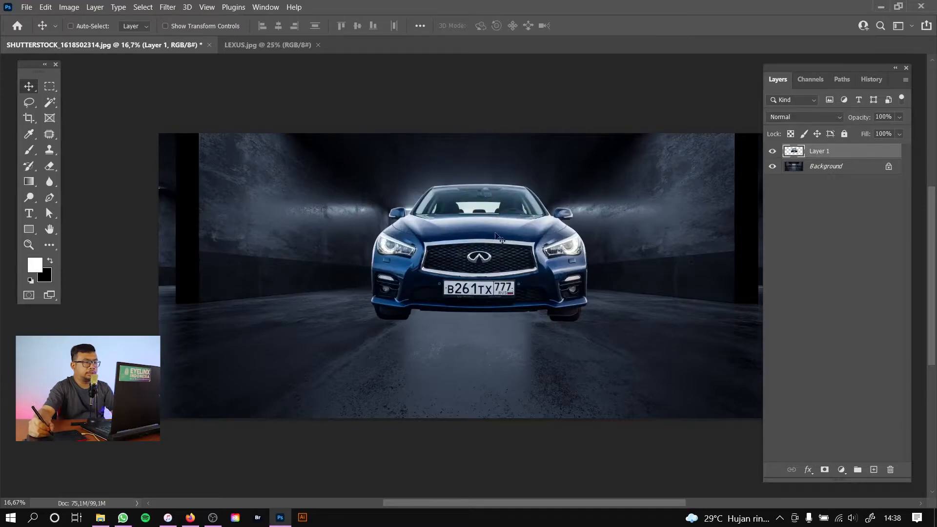
pyautogui.moveTo(521, 319); pyautogui.dragTo(505, 363)
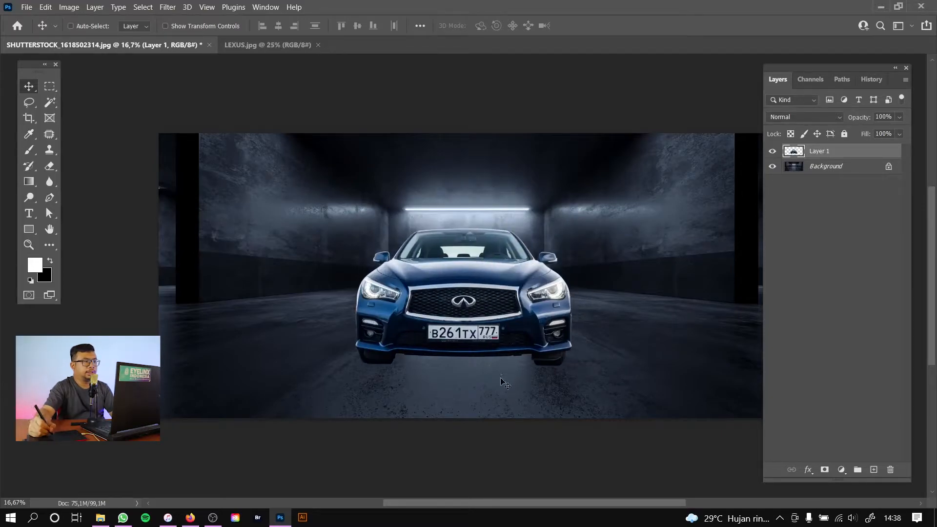
pyautogui.moveTo(502, 326); pyautogui.dragTo(516, 292)
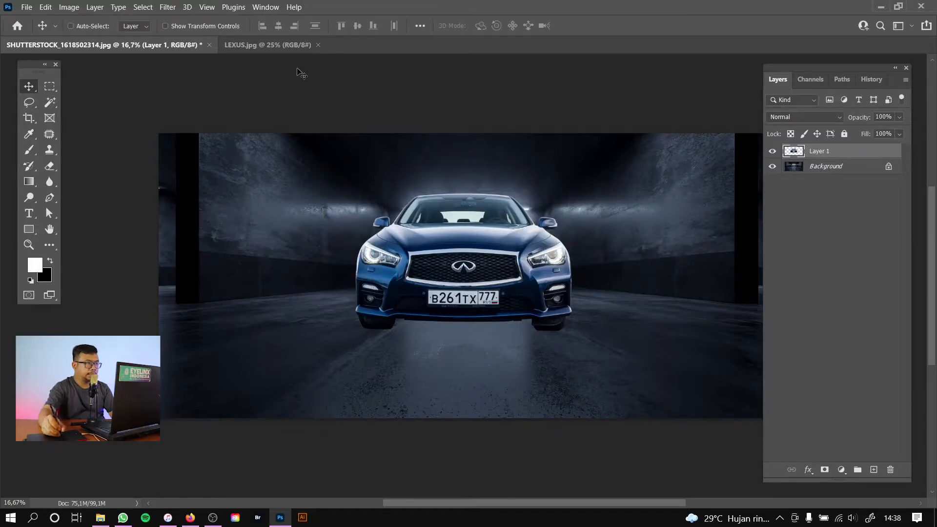
# - Show the rulers and place a horizontal guide where the garage floor meets the back wall, using the hidden car layer to align it
pyautogui.hotkey('ctrl', 'r')
pyautogui.moveTo(327, 57); pyautogui.dragTo(327, 70)
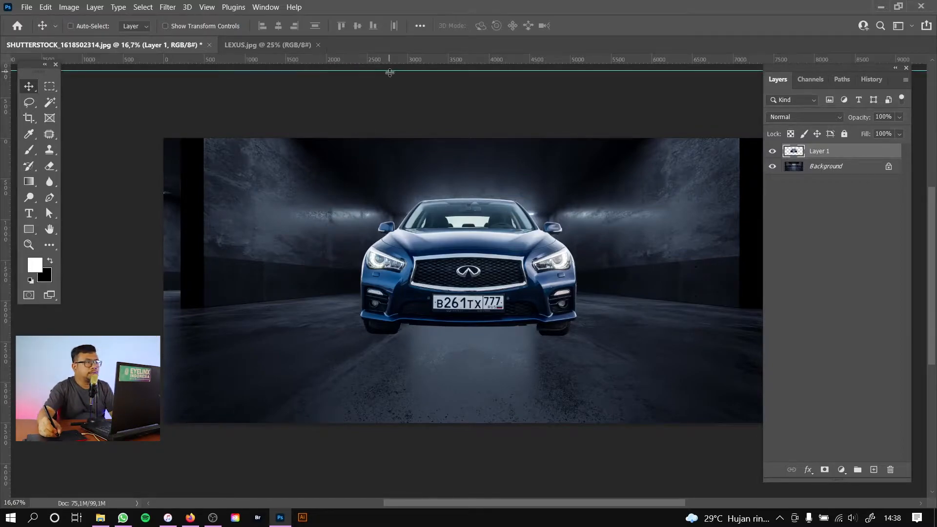
pyautogui.moveTo(391, 58); pyautogui.dragTo(424, 280)
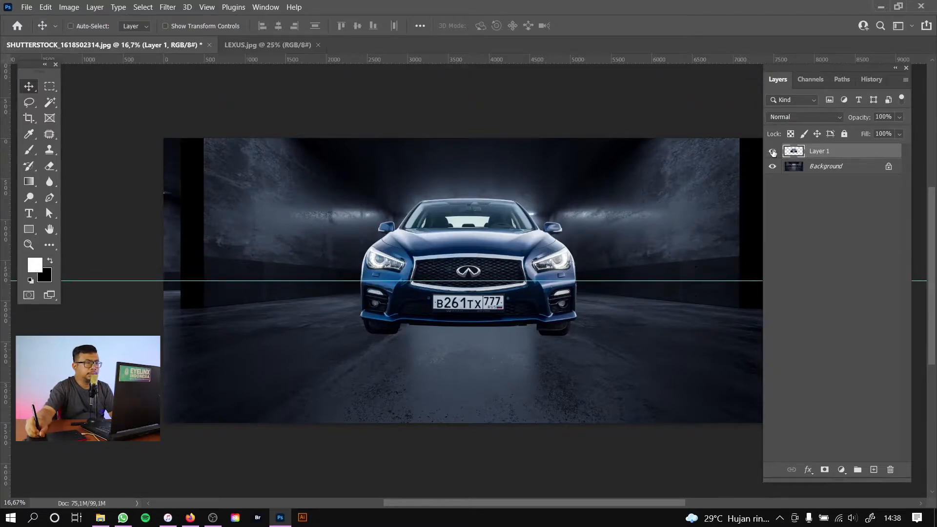
pyautogui.click(773, 153)
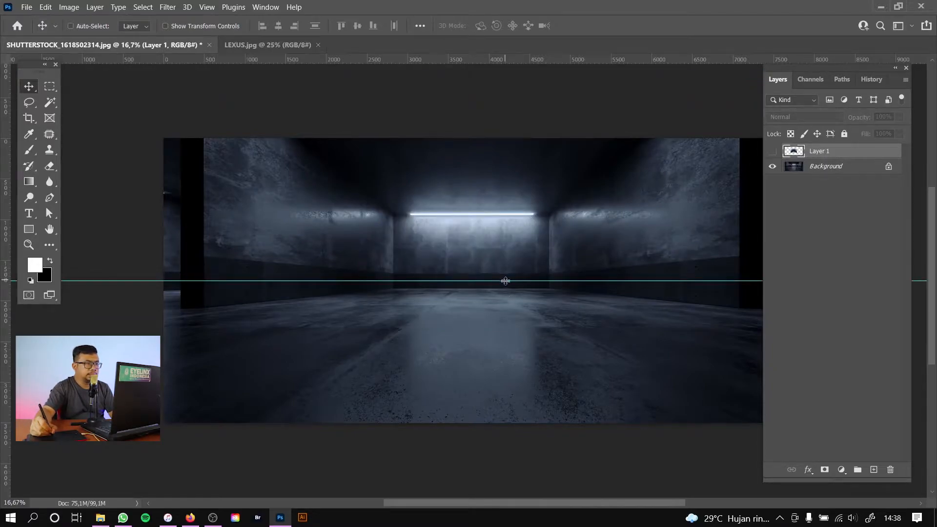
pyautogui.moveTo(505, 281); pyautogui.dragTo(505, 286)
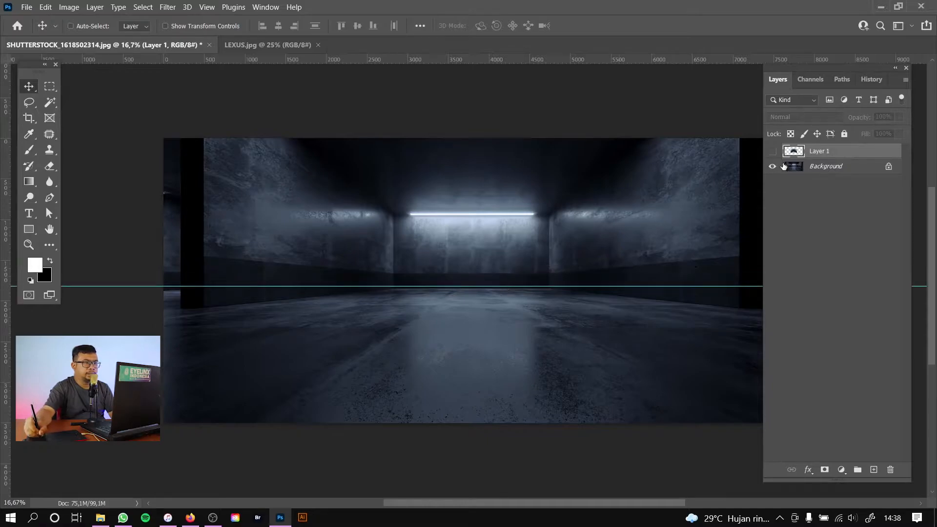
pyautogui.click(773, 151)
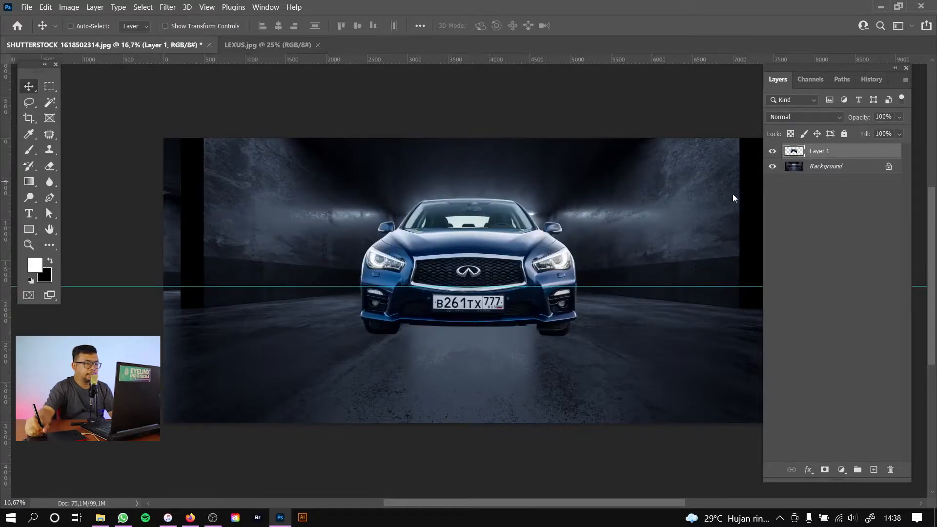
# - Fine-tune the car's position slightly lower and to the right, and hide the guides
pyautogui.moveTo(558, 346)
pyautogui.mouseDown()
pyautogui.moveTo(569, 324)
pyautogui.moveTo(566, 335)
pyautogui.mouseUp()
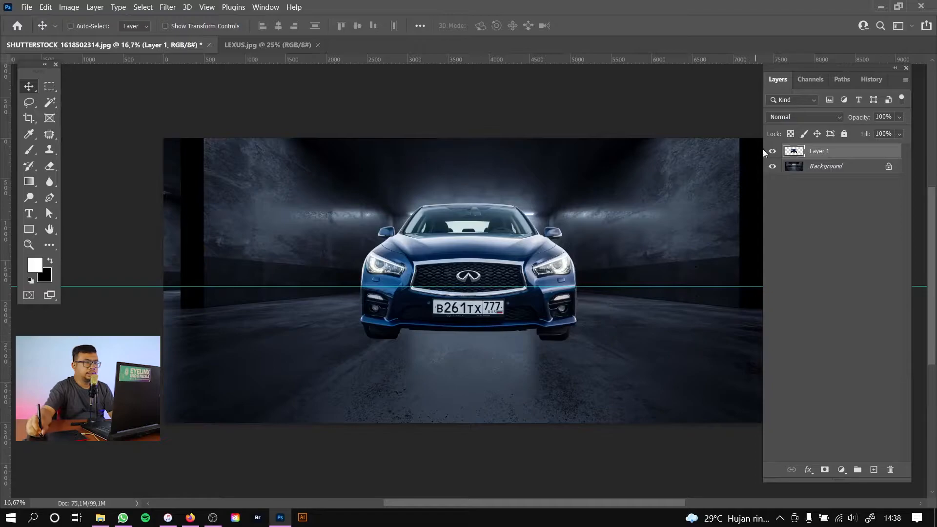
pyautogui.hotkey('ctrl', ';')
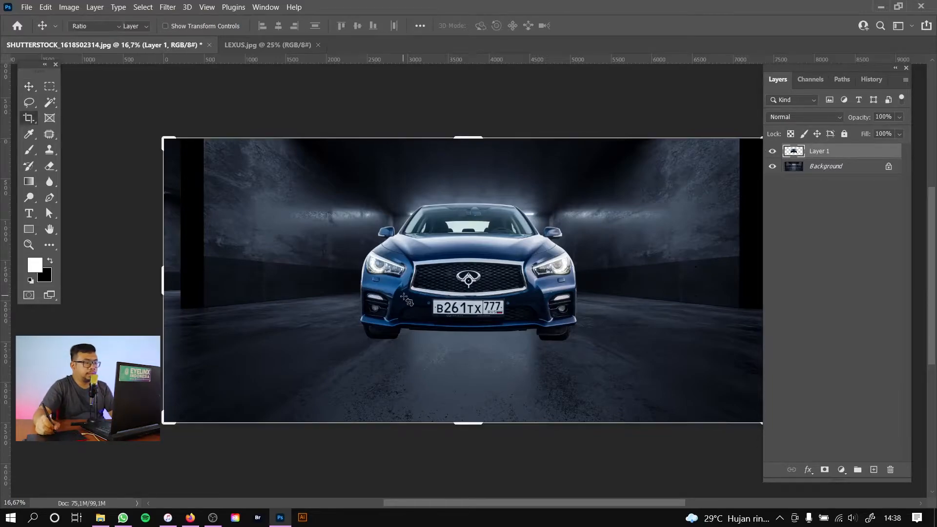
pyautogui.moveTo(434, 299); pyautogui.dragTo(441, 300)
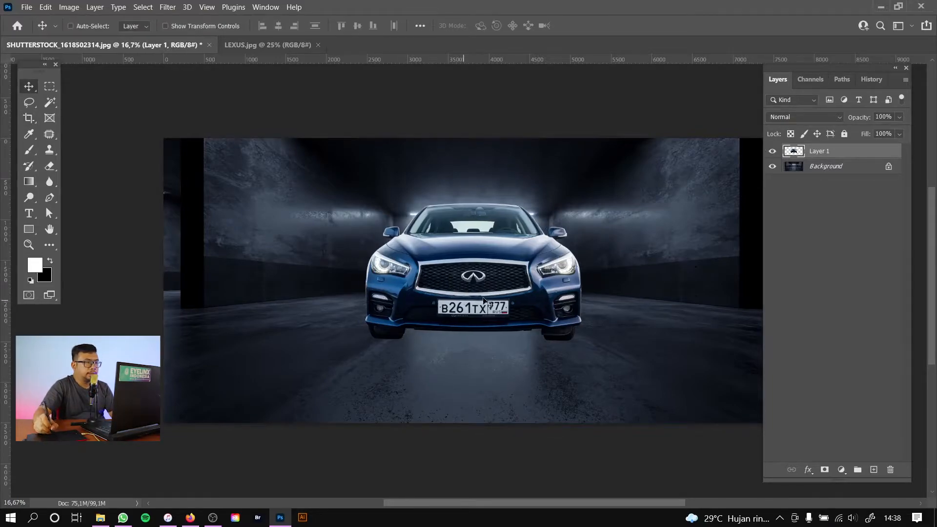
pyautogui.moveTo(519, 295); pyautogui.dragTo(519, 294)
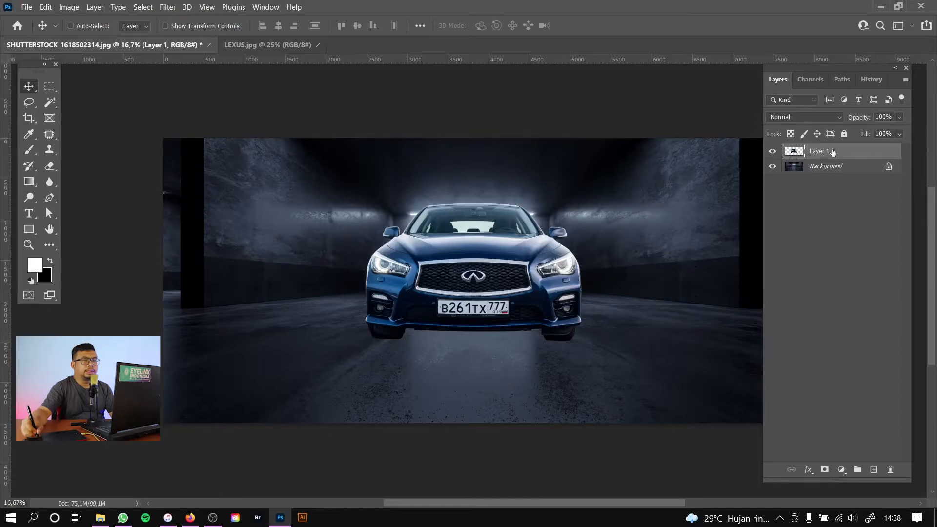
# - Put the car layer into a new group and name the group LEXUS
pyautogui.moveTo(832, 150); pyautogui.dragTo(858, 470)
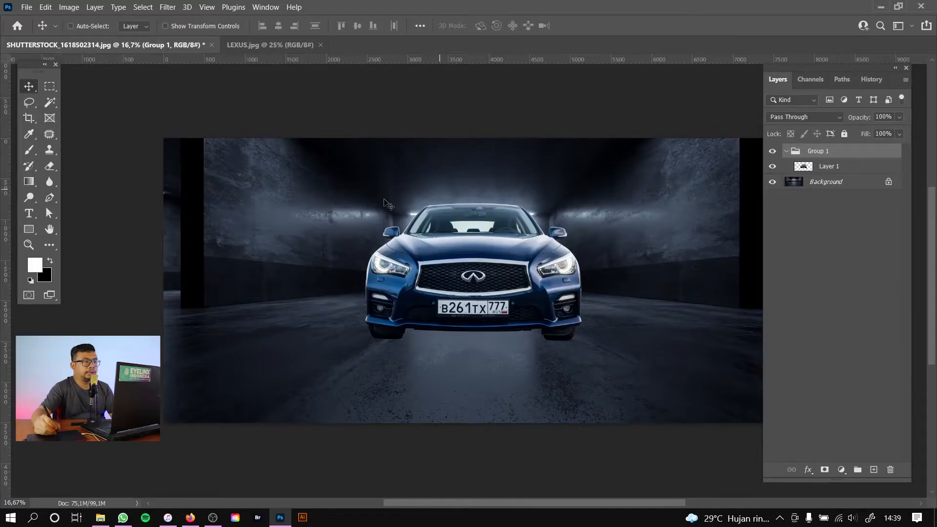
pyautogui.doubleClick(822, 152)
pyautogui.write('LEXUS')
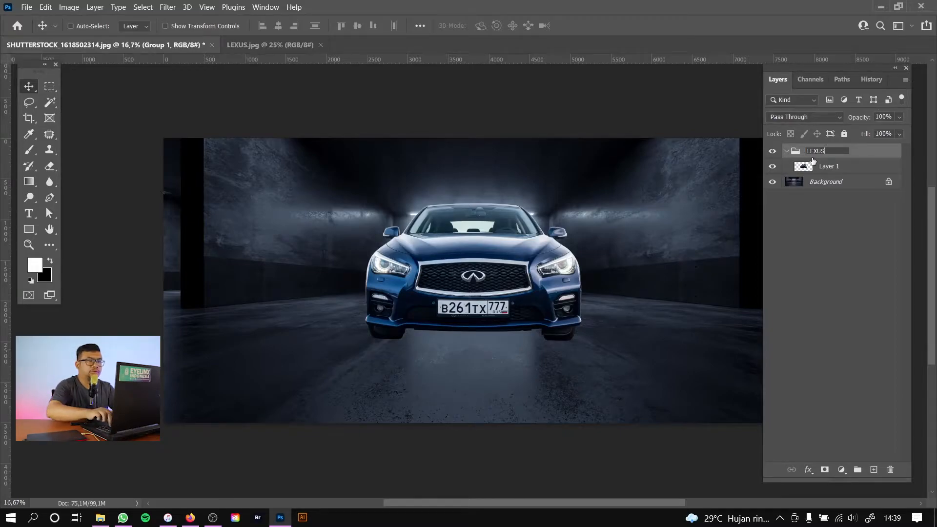
pyautogui.press('Return')
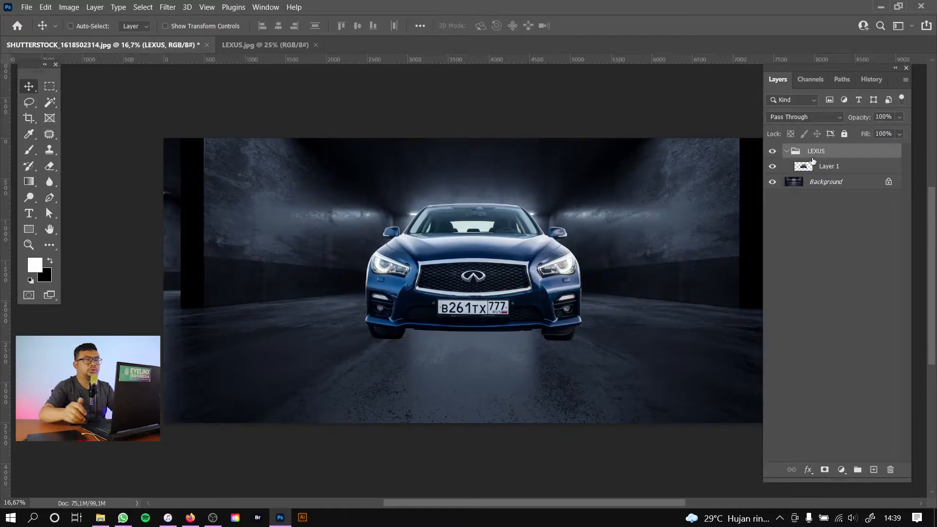
pyautogui.click(787, 152)
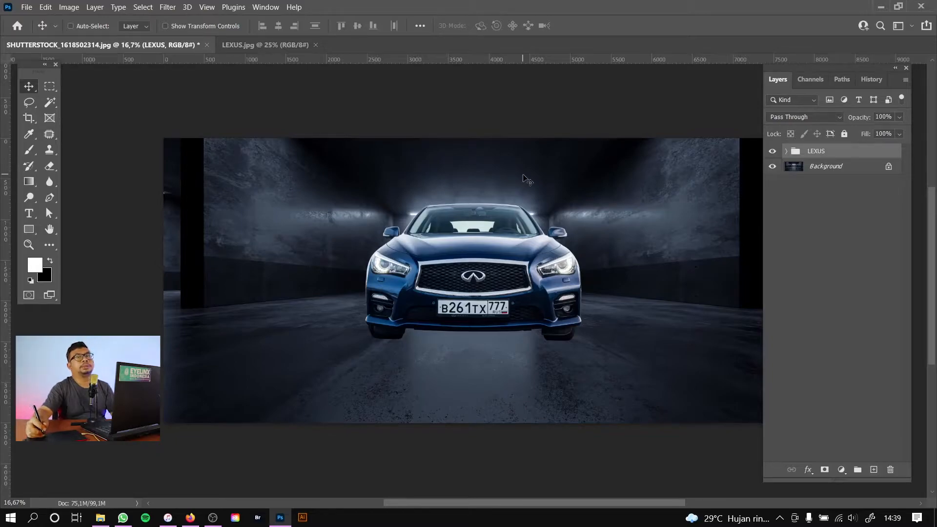
pyautogui.click(786, 151)
pyautogui.click(786, 153)
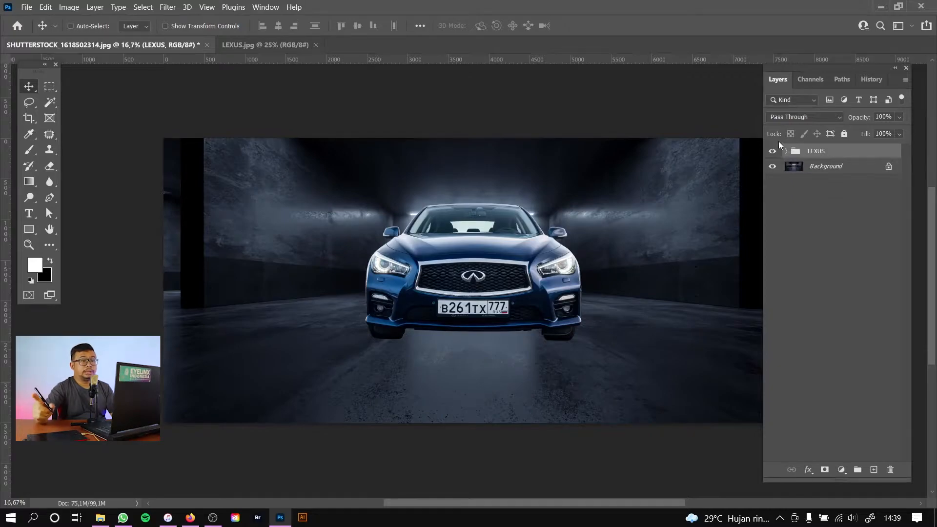
# - Take Layer 1 out of the LEXUS group and remove the group
pyautogui.click(787, 153)
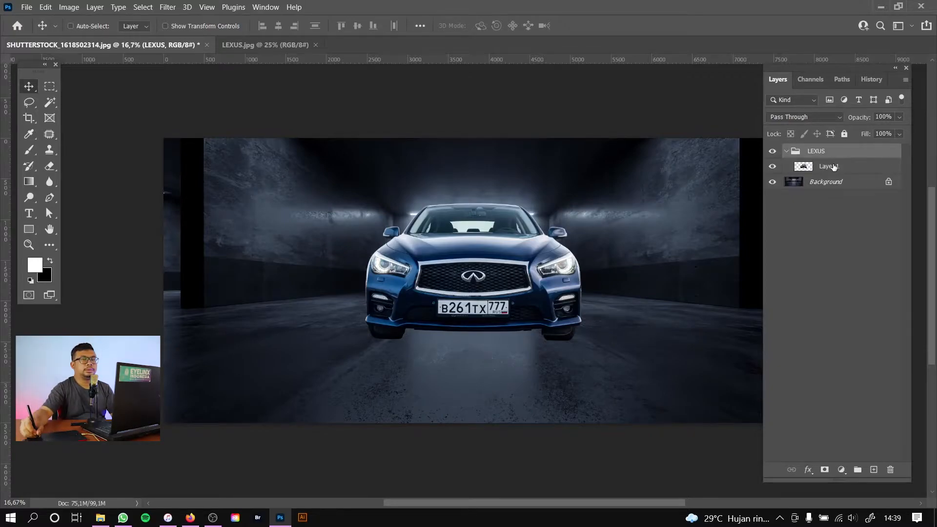
pyautogui.moveTo(836, 167); pyautogui.dragTo(838, 145)
pyautogui.moveTo(801, 171); pyautogui.dragTo(890, 470)
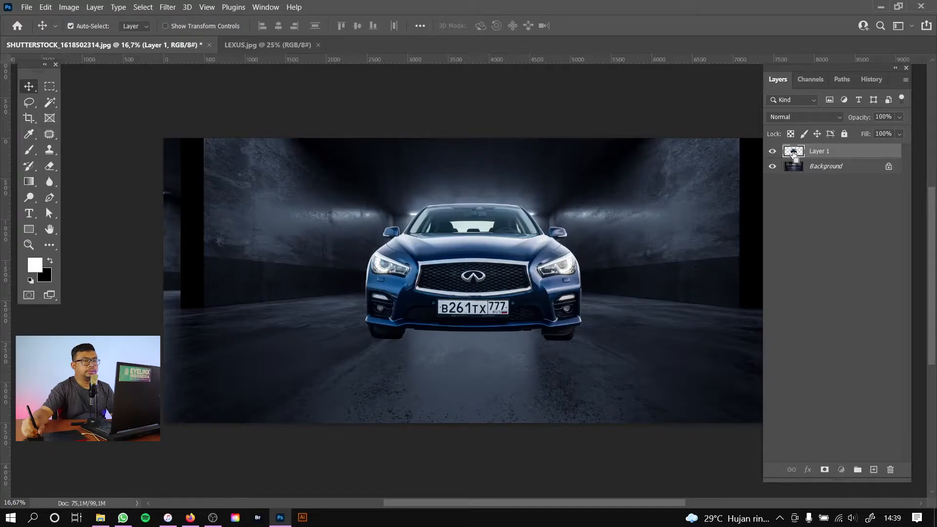
# - Load the car's outline as a selection and add a Brightness/Contrast adjustment masked to it, with brightness -150 and contrast 100
pyautogui.keyDown('ctrl'); pyautogui.click(794, 153); pyautogui.keyUp('ctrl')
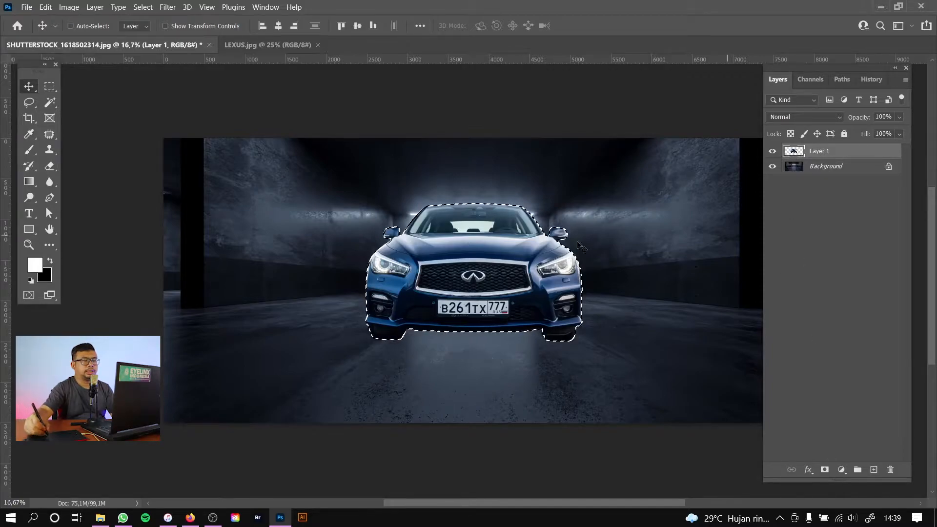
pyautogui.click(841, 470)
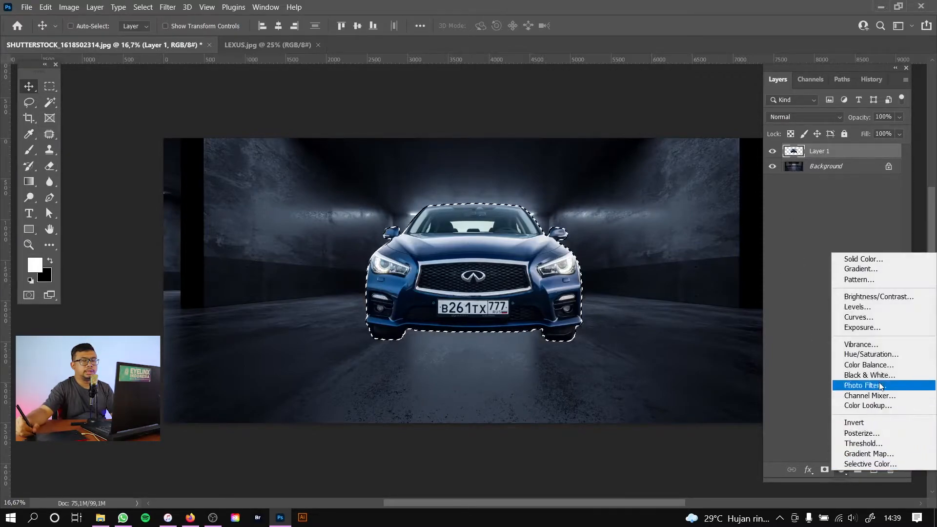
pyautogui.click(901, 297)
pyautogui.moveTo(671, 194); pyautogui.dragTo(593, 193)
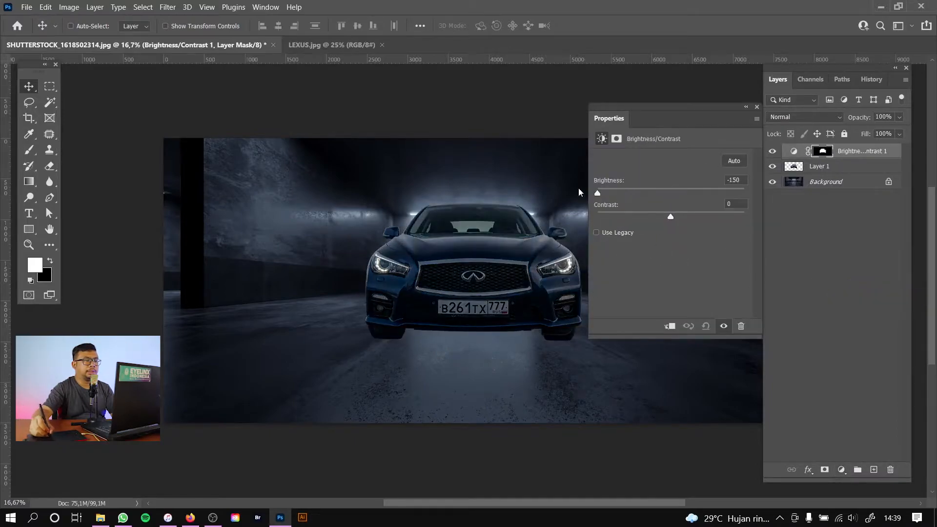
pyautogui.moveTo(671, 217); pyautogui.dragTo(761, 217)
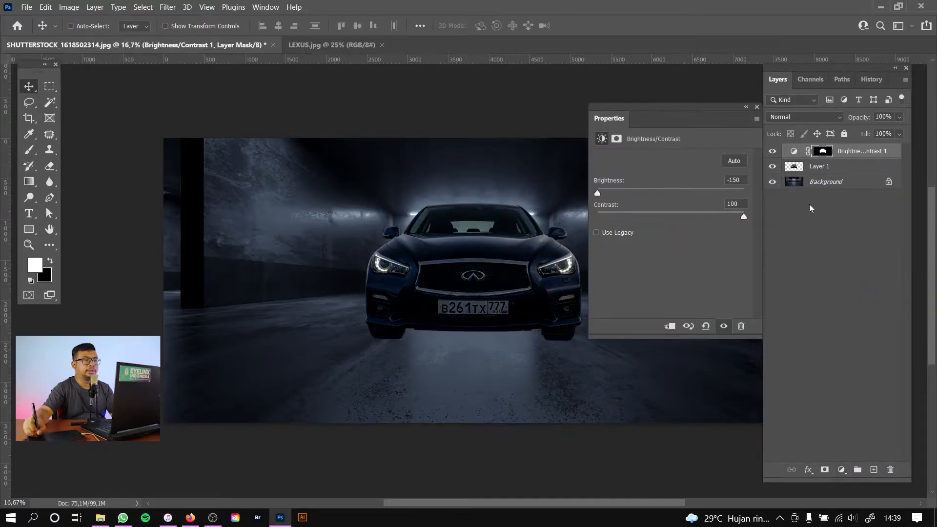
pyautogui.click(757, 107)
# - Examine the car's edges along the headlight, hood and mirror up close, comparing them with and without the masked adjustment
pyautogui.press('z')
pyautogui.moveTo(367, 307)
pyautogui.mouseDown()
pyautogui.moveTo(498, 371)
pyautogui.moveTo(456, 270)
pyautogui.moveTo(475, 221)
pyautogui.moveTo(464, 331)
pyautogui.moveTo(467, 285)
pyautogui.mouseUp()
pyautogui.moveTo(441, 350)
pyautogui.mouseDown()
pyautogui.moveTo(463, 342)
pyautogui.moveTo(489, 247)
pyautogui.moveTo(468, 294)
pyautogui.moveTo(524, 177)
pyautogui.mouseUp()
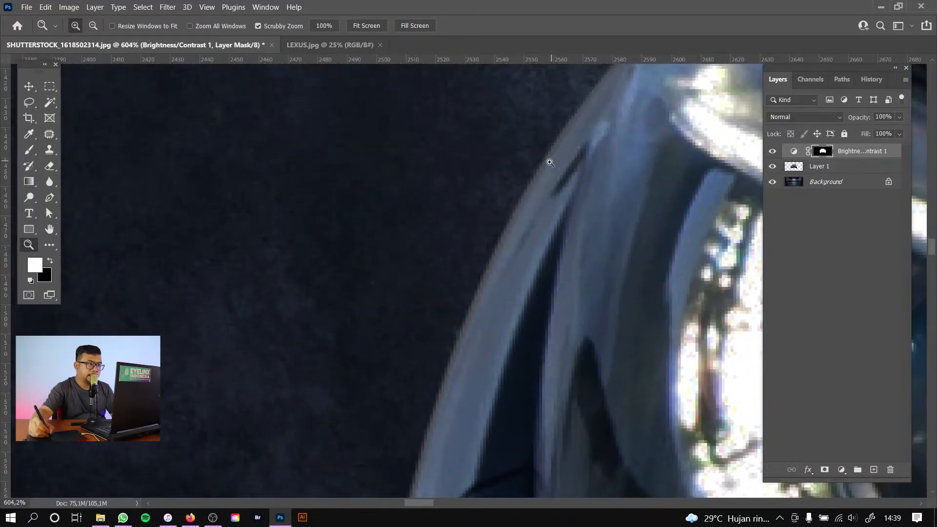
pyautogui.moveTo(485, 268); pyautogui.dragTo(601, 179)
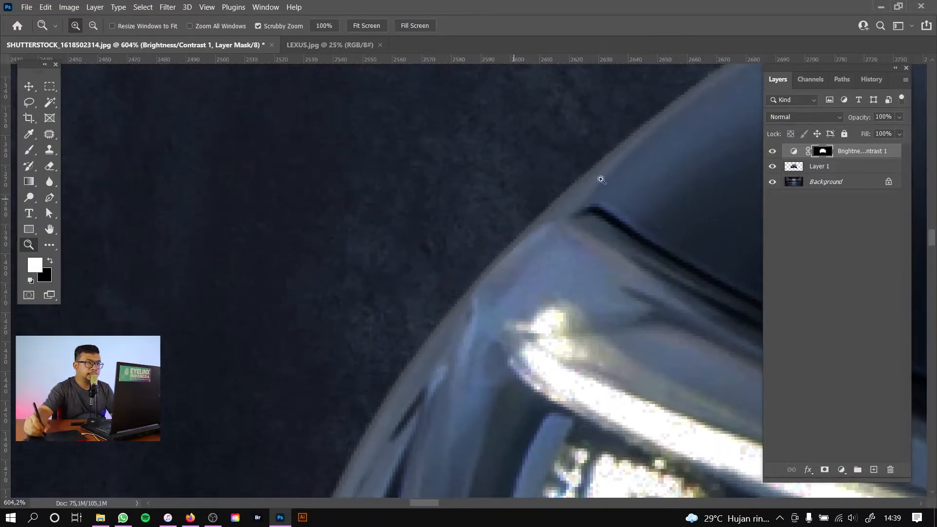
pyautogui.click(773, 151)
pyautogui.click(773, 151)
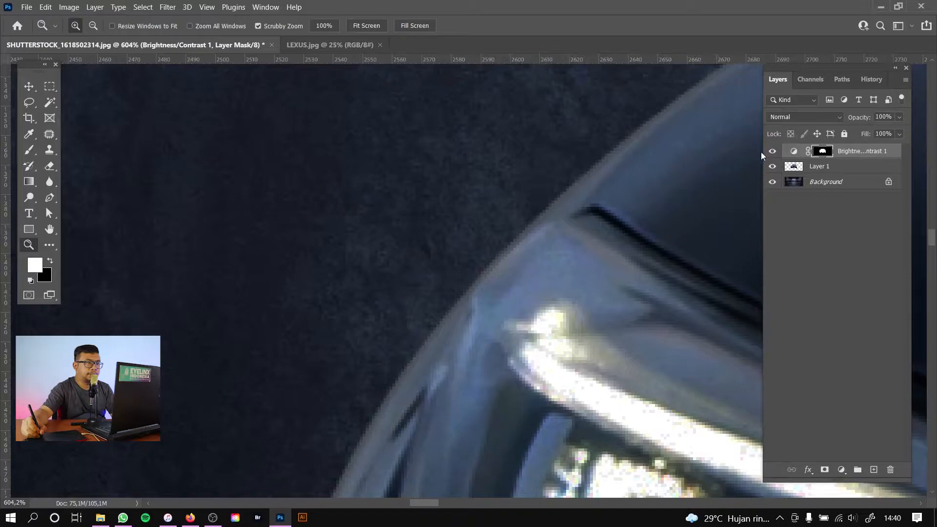
pyautogui.moveTo(760, 89); pyautogui.dragTo(375, 337)
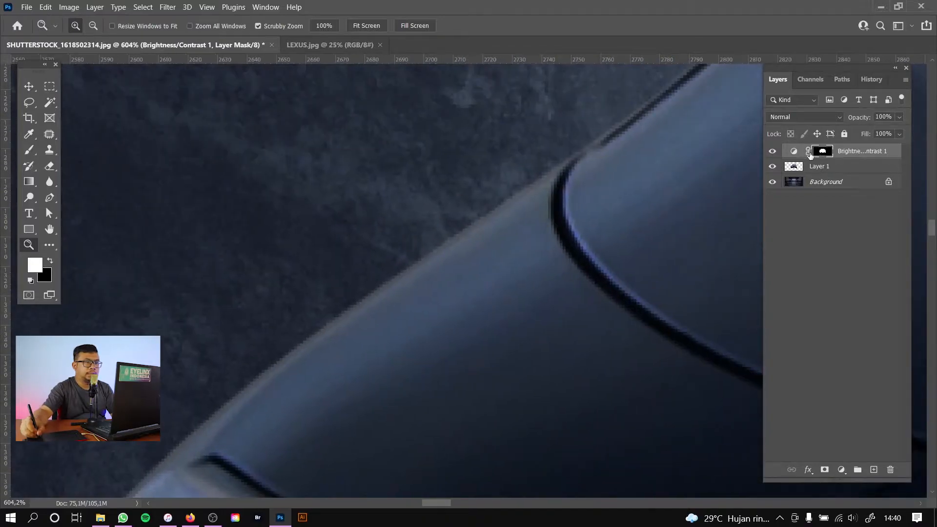
pyautogui.moveTo(734, 170); pyautogui.dragTo(599, 244)
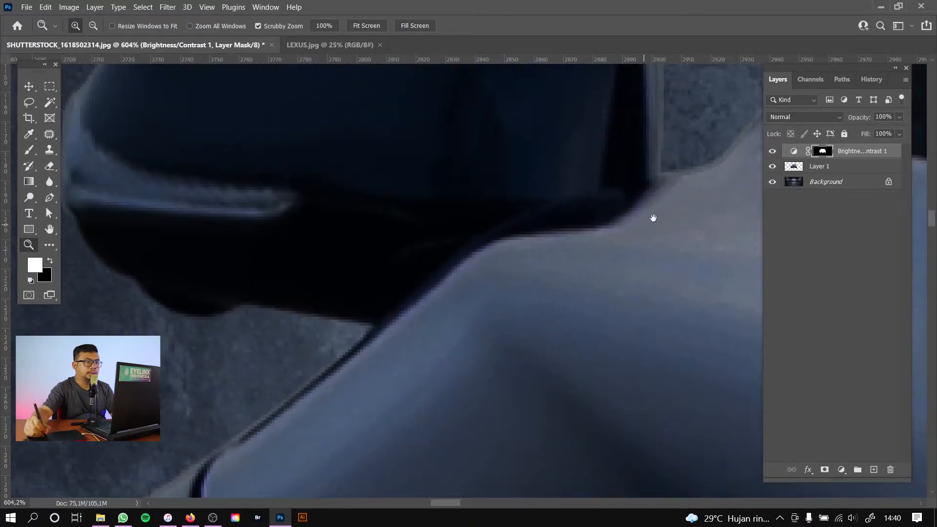
pyautogui.moveTo(653, 218); pyautogui.dragTo(581, 314)
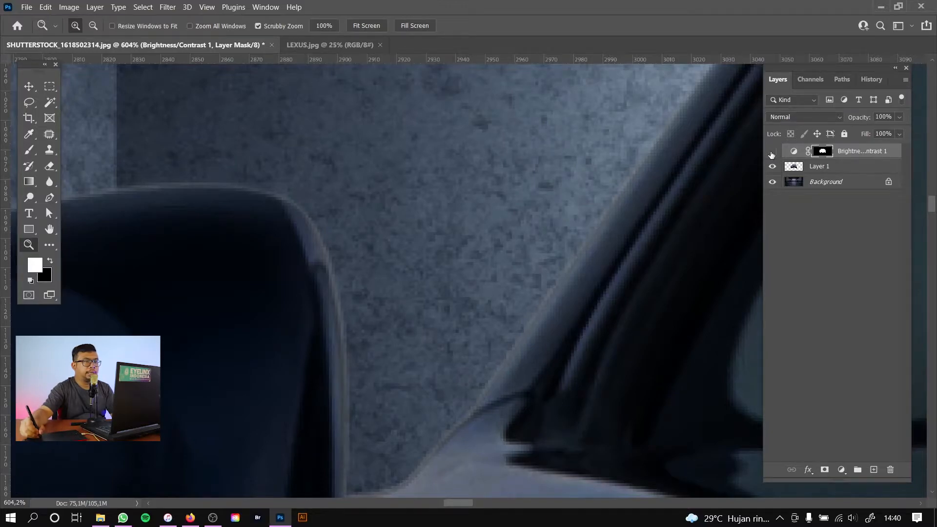
# - Hide the masked adjustment and clip a new Brightness/Contrast adjustment to Layer 1, with brightness -150 and contrast 100
pyautogui.click(772, 152)
pyautogui.click(830, 169)
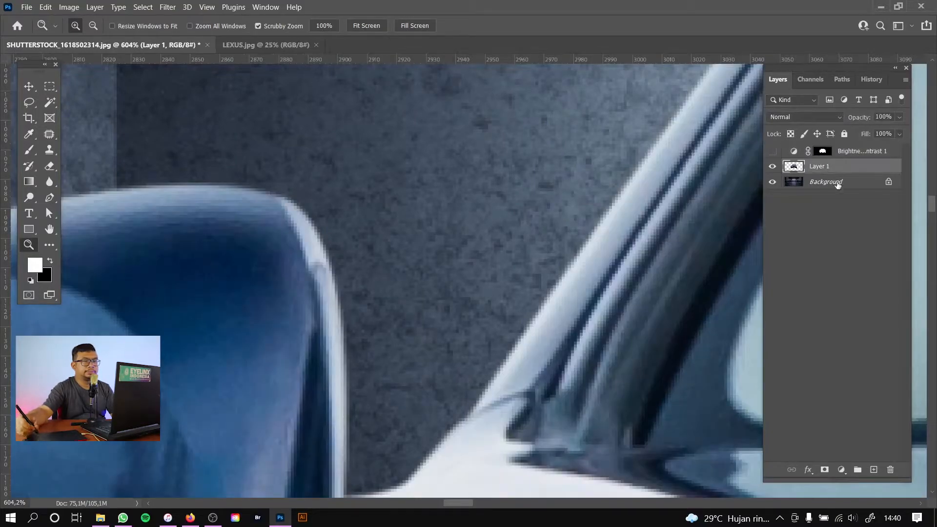
pyautogui.click(842, 470)
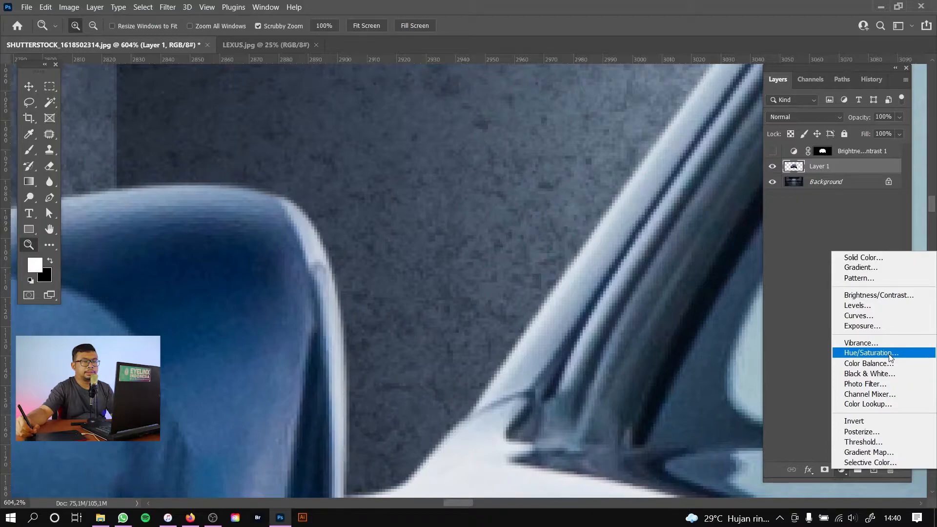
pyautogui.click(878, 295)
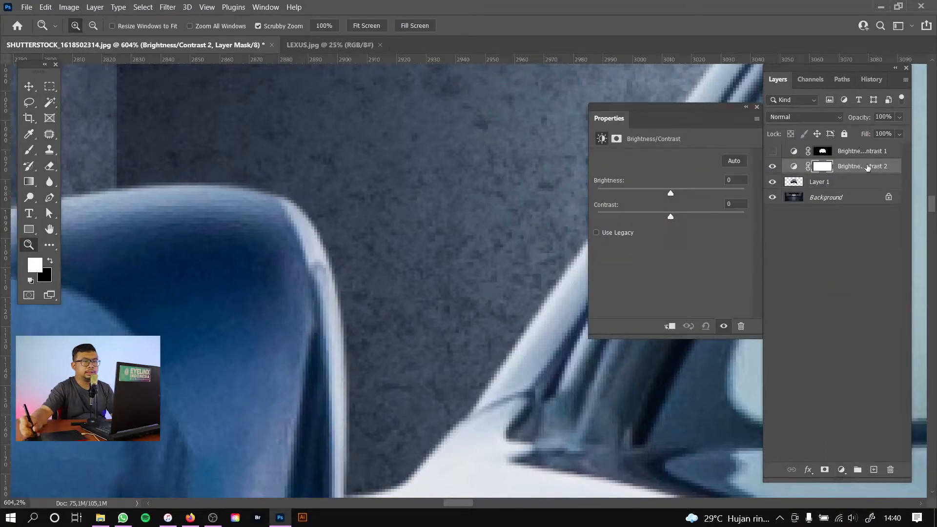
pyautogui.rightClick(884, 170)
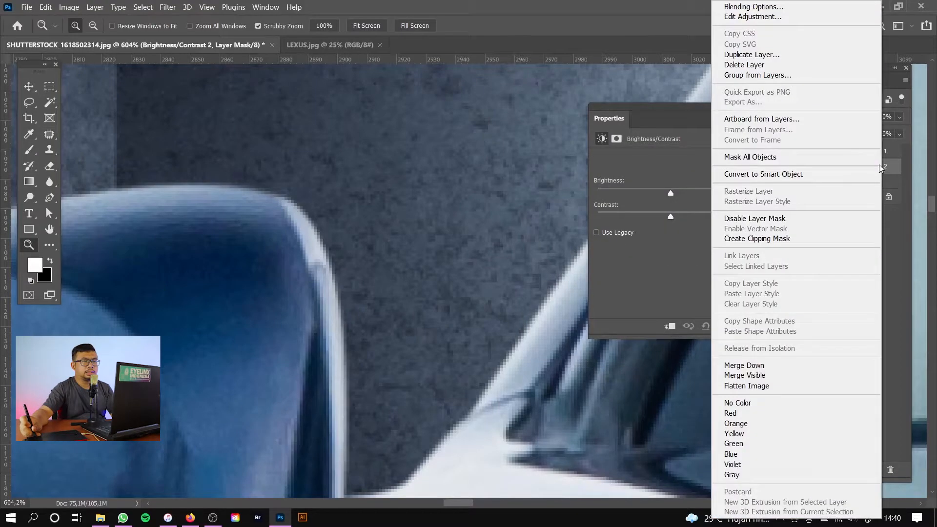
pyautogui.click(777, 238)
pyautogui.moveTo(671, 193); pyautogui.dragTo(581, 192)
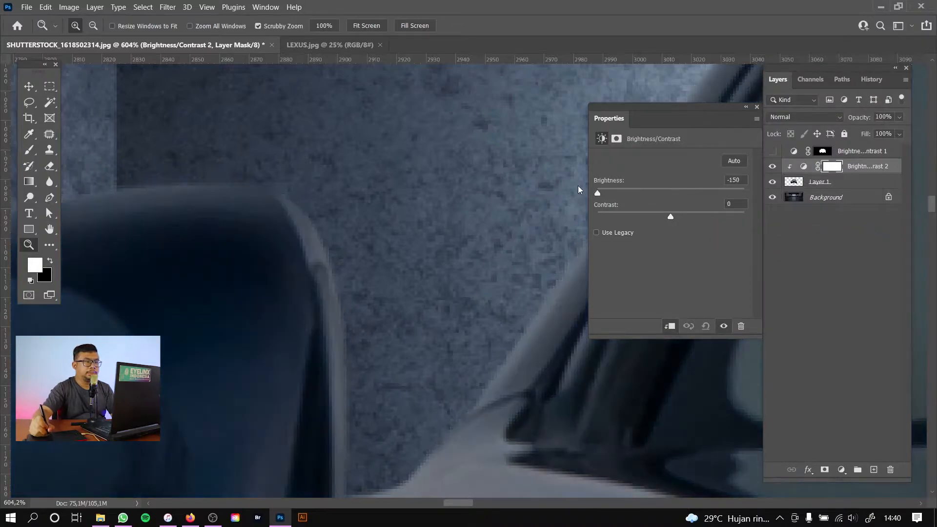
pyautogui.moveTo(667, 216); pyautogui.dragTo(704, 220)
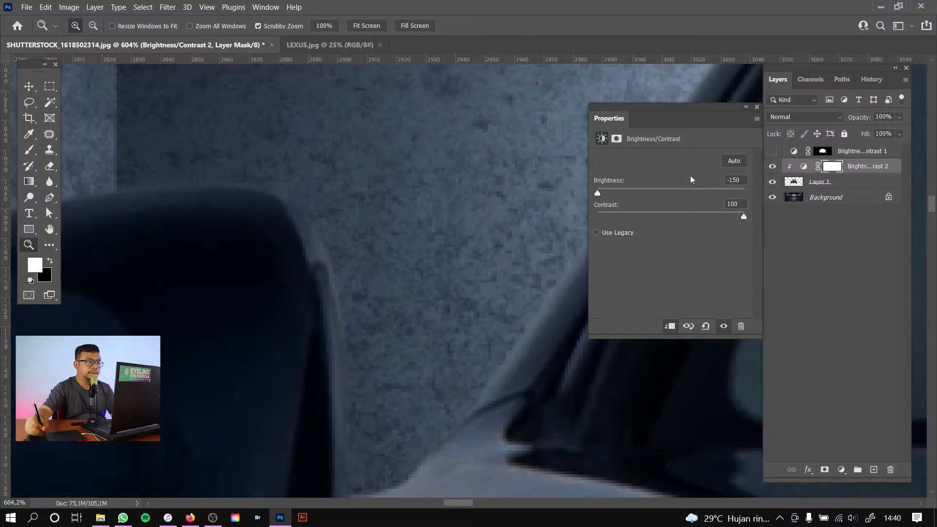
pyautogui.click(756, 107)
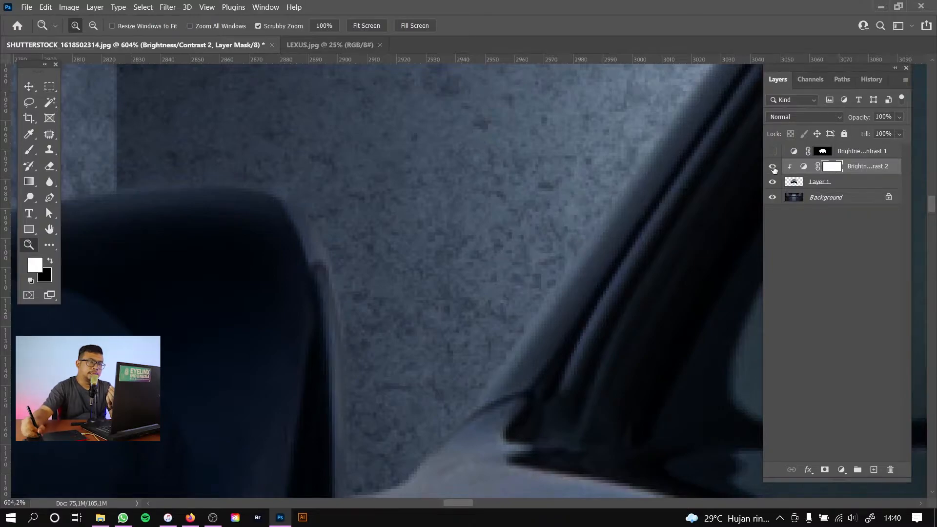
# - Compare the car's edges under the masked adjustment and the clipped adjustment by switching their visibility
pyautogui.click(772, 166)
pyautogui.click(773, 151)
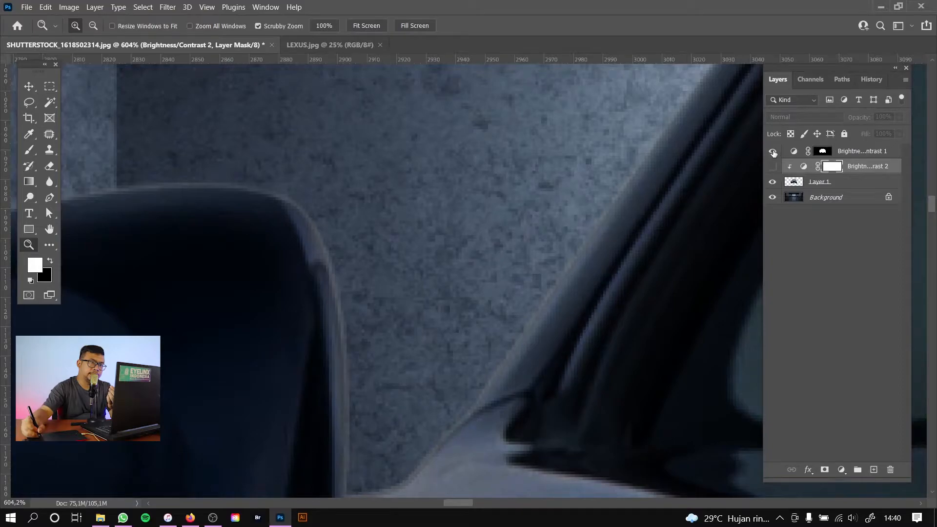
pyautogui.click(773, 152)
pyautogui.click(772, 151)
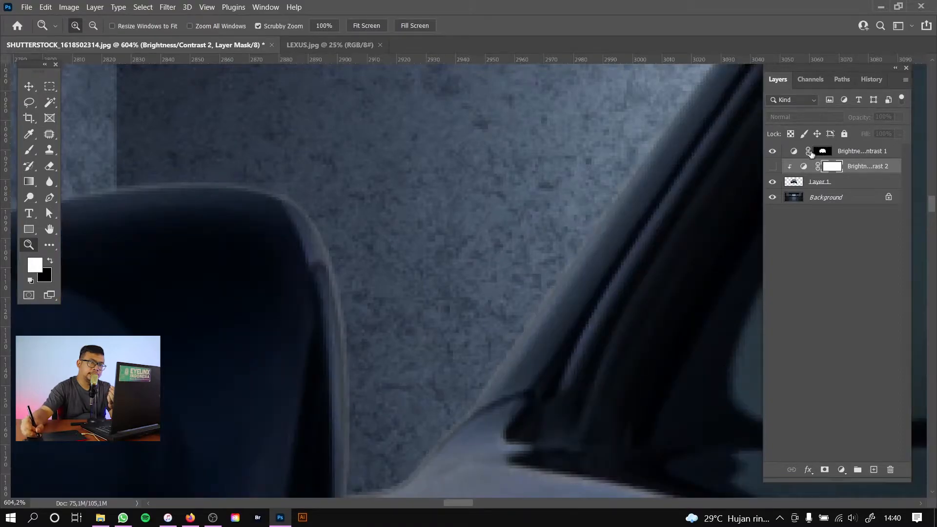
pyautogui.click(773, 166)
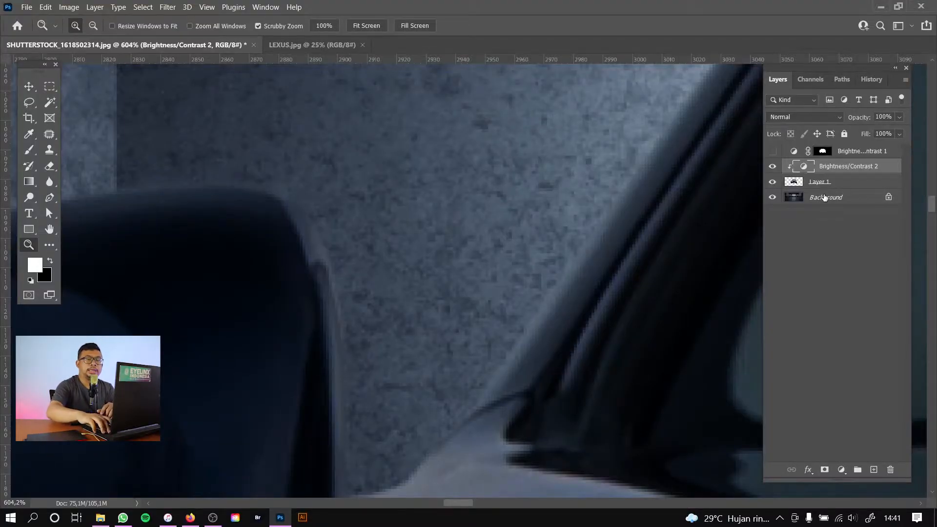
# - Delete both Brightness/Contrast adjustments, including their masks
pyautogui.press('Delete')
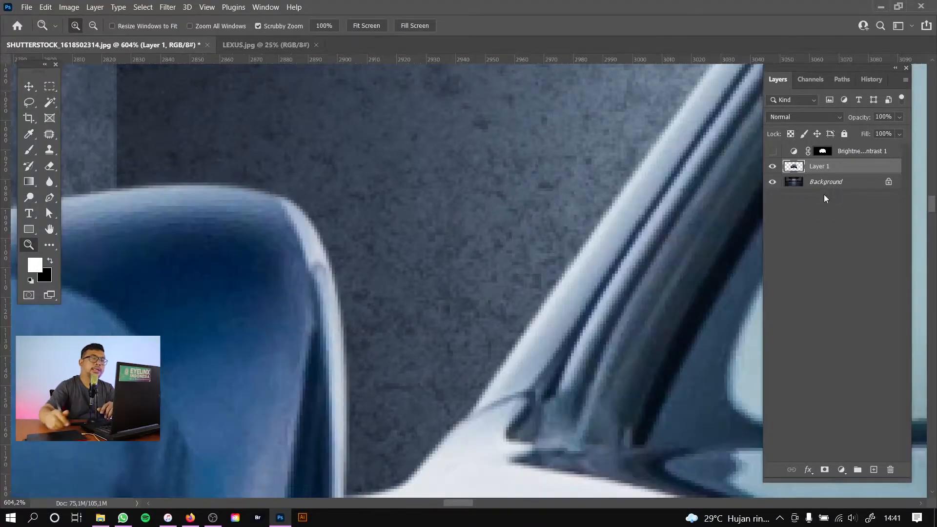
pyautogui.click(851, 151)
pyautogui.press('Delete')
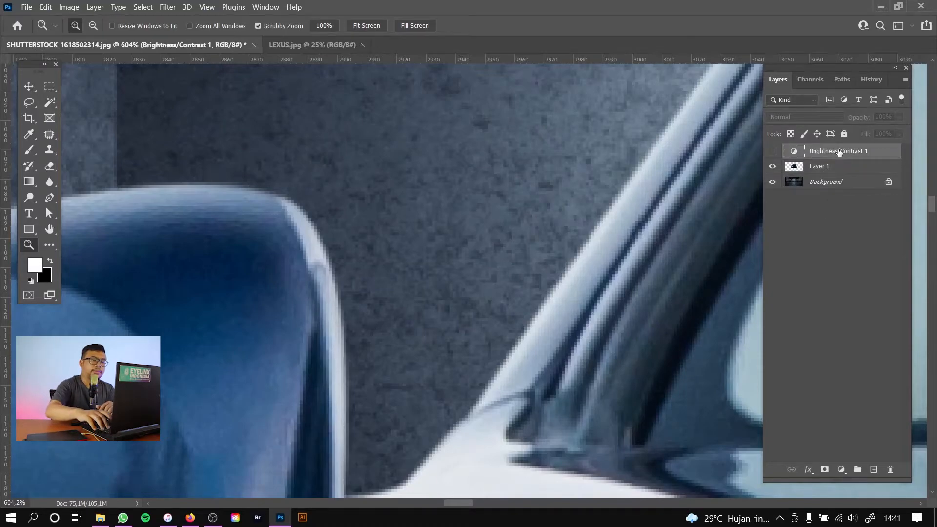
pyautogui.press('Delete')
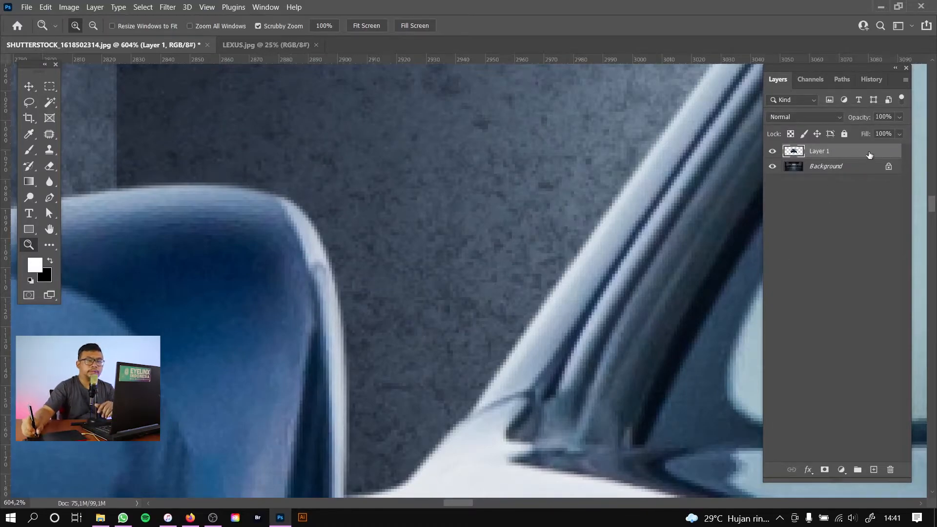
# - Put the car layer into a new group and collapse the group
pyautogui.moveTo(869, 154); pyautogui.dragTo(853, 469)
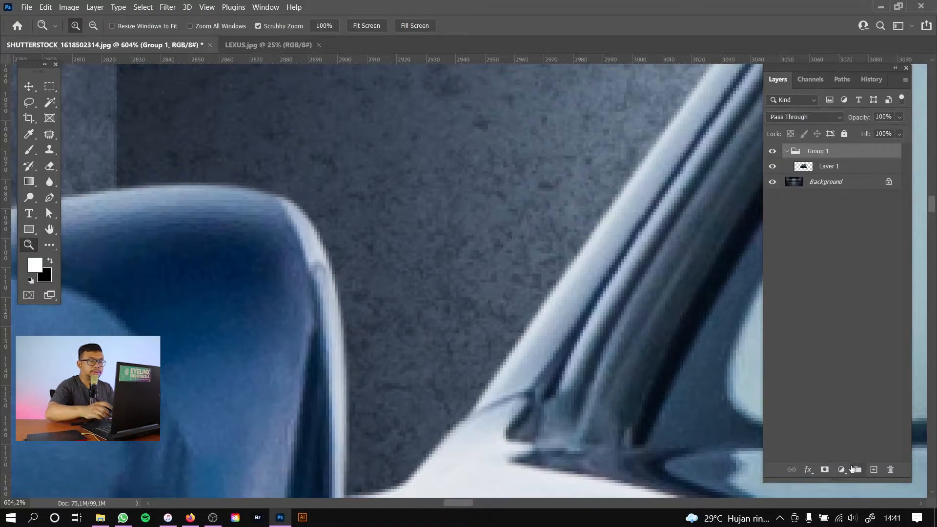
pyautogui.hotkey('ctrl', '0')
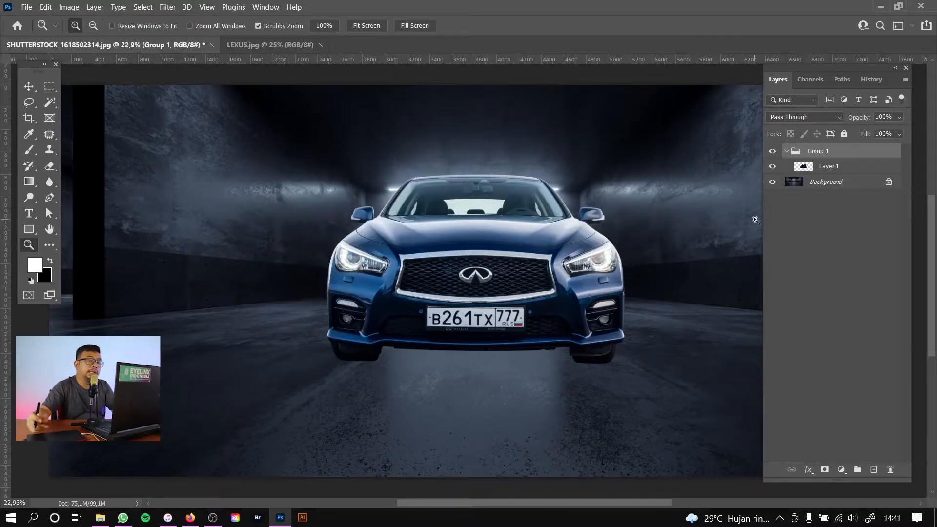
pyautogui.click(787, 151)
pyautogui.click(786, 151)
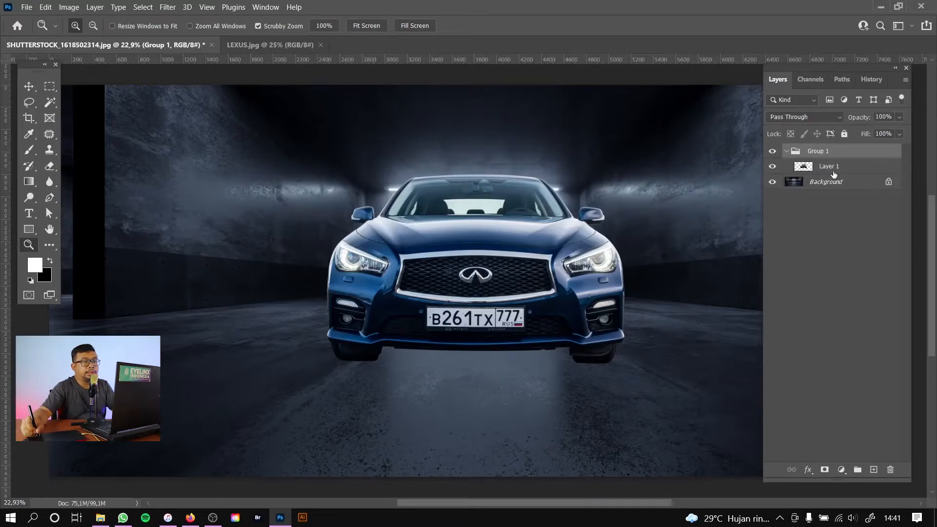
pyautogui.click(471, 212)
pyautogui.click(474, 214)
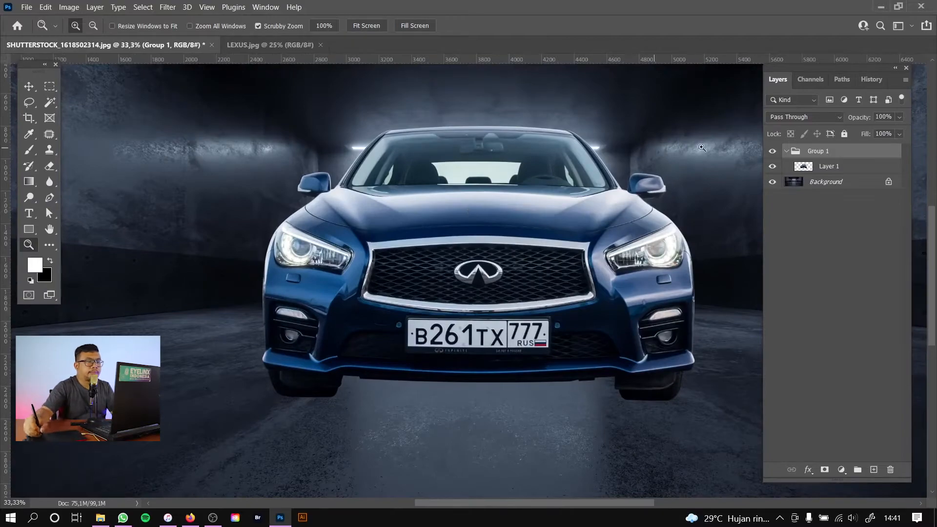
pyautogui.click(836, 168)
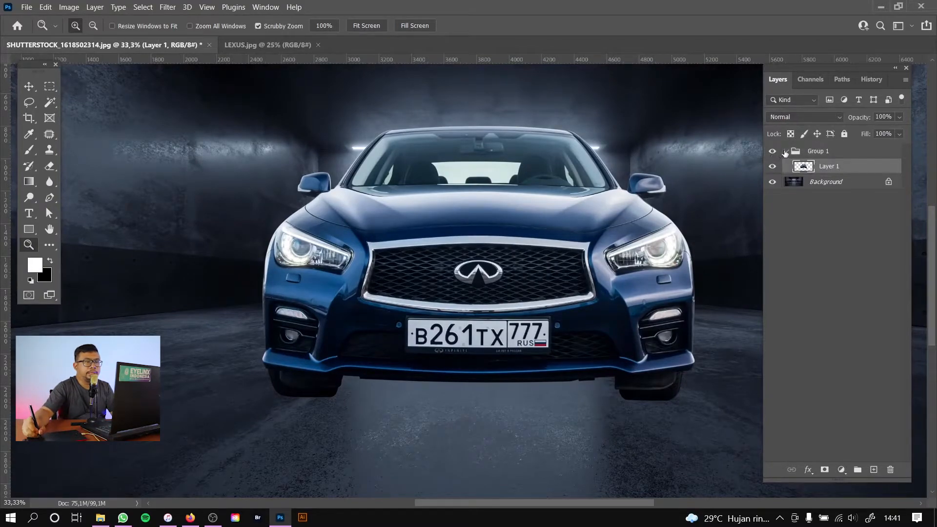
pyautogui.click(785, 152)
# - Add a new empty layer above Group 1 and clip it to the group
pyautogui.click(874, 470)
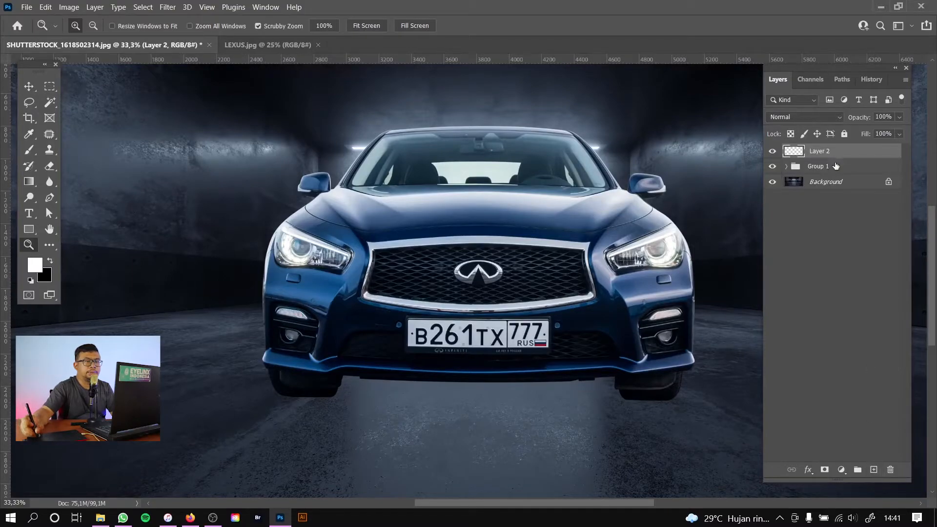
pyautogui.press('Delete')
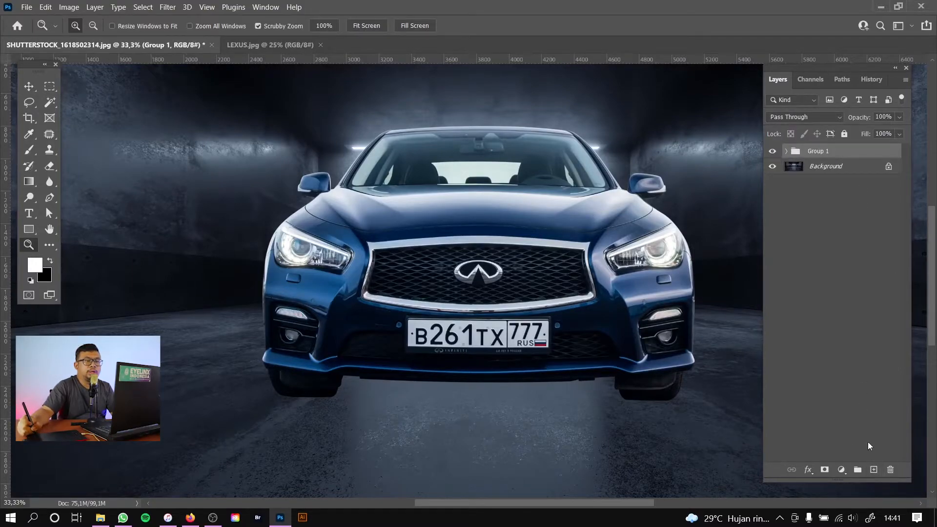
pyautogui.click(874, 470)
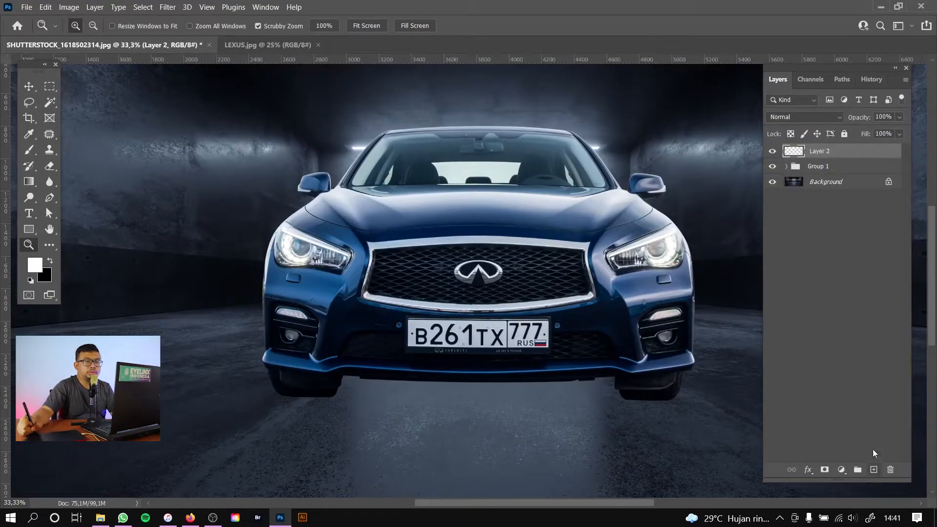
pyautogui.rightClick(850, 152)
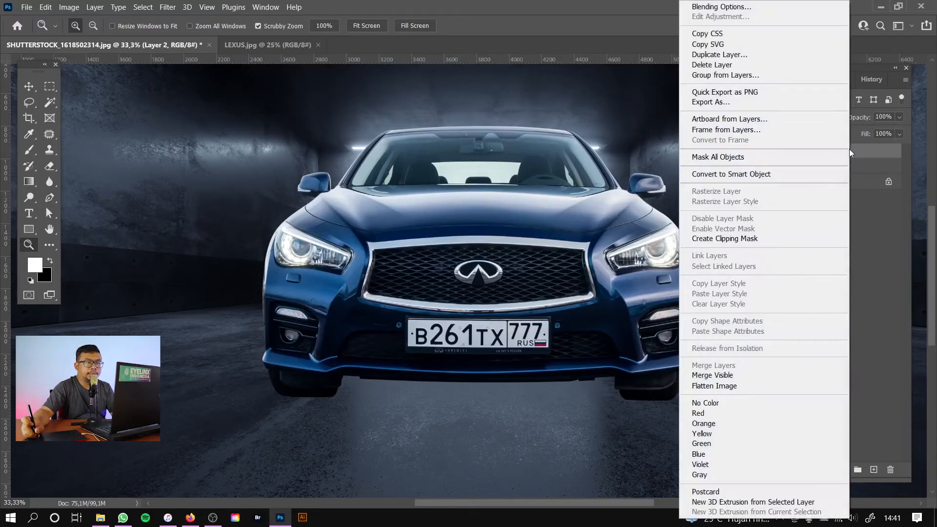
pyautogui.click(793, 238)
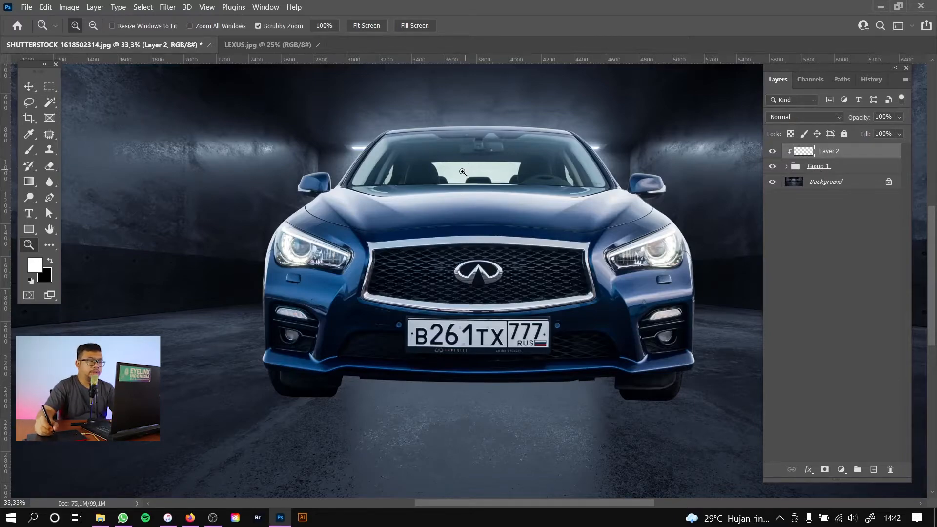
# - Sample a light blue highlight colour from the upper part of the car's hood with the Eyedropper
pyautogui.press('i')
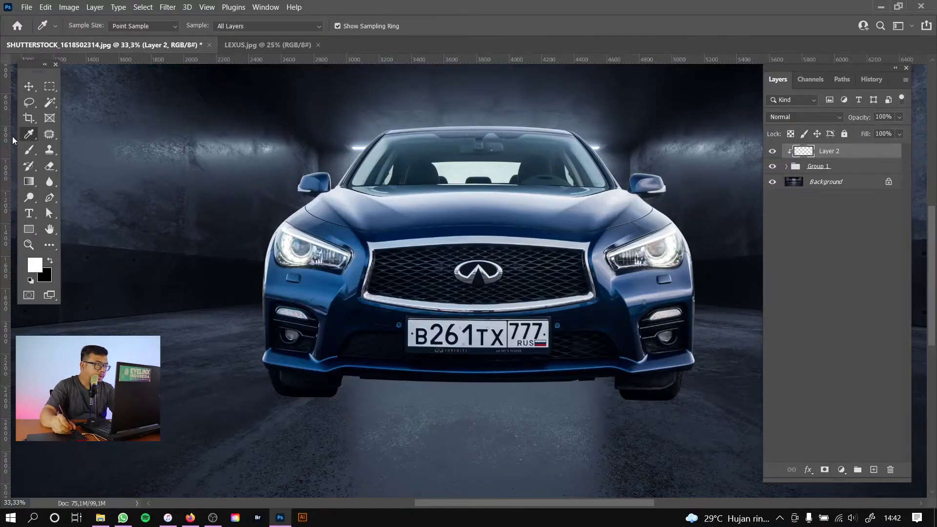
pyautogui.rightClick(32, 135)
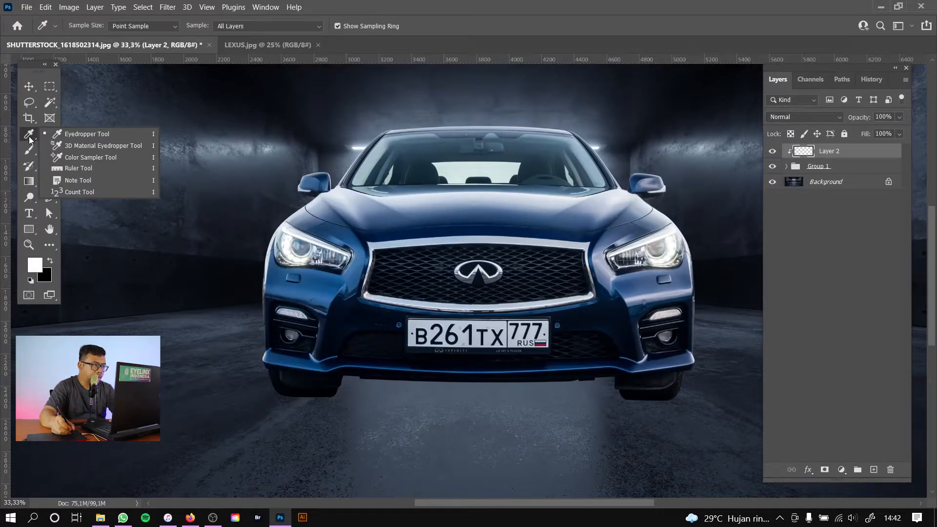
pyautogui.click(483, 202)
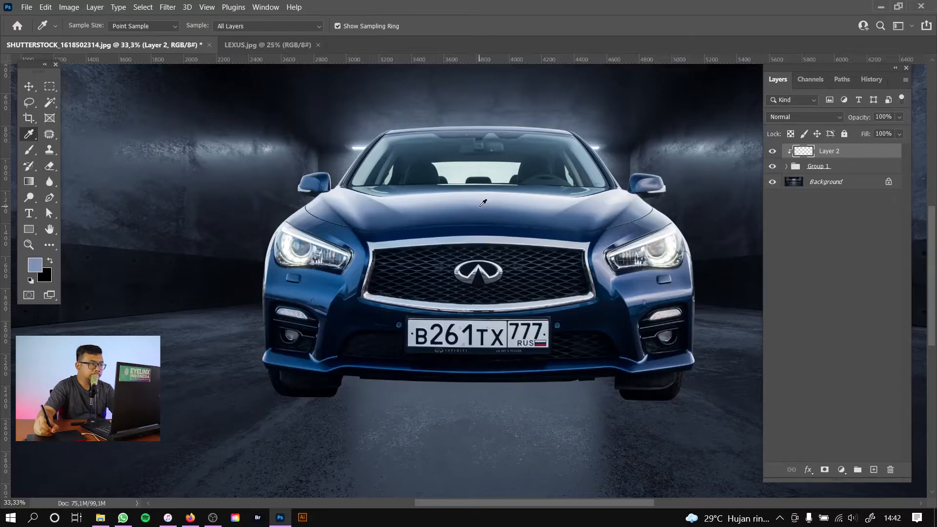
pyautogui.click(483, 203)
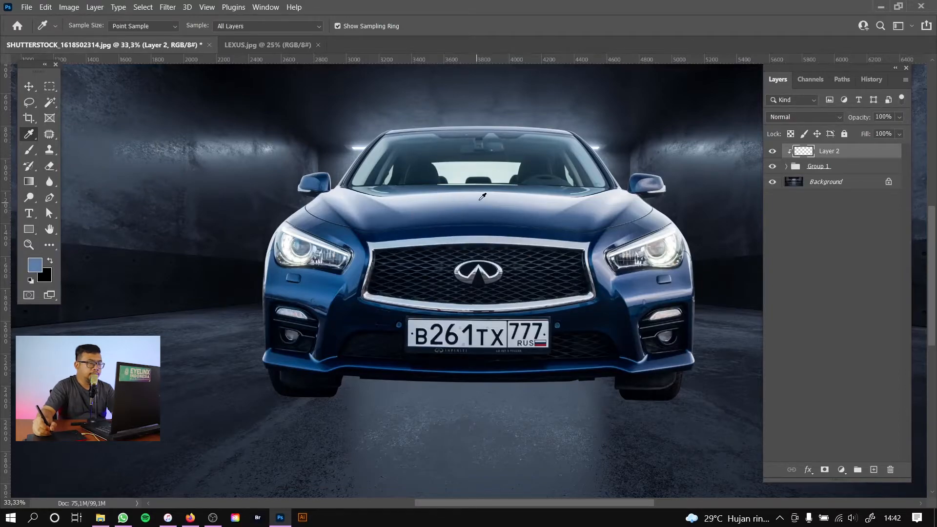
# - Set up the soft brush at size 1000 with 36% opacity and 28% flow
pyautogui.press('b')
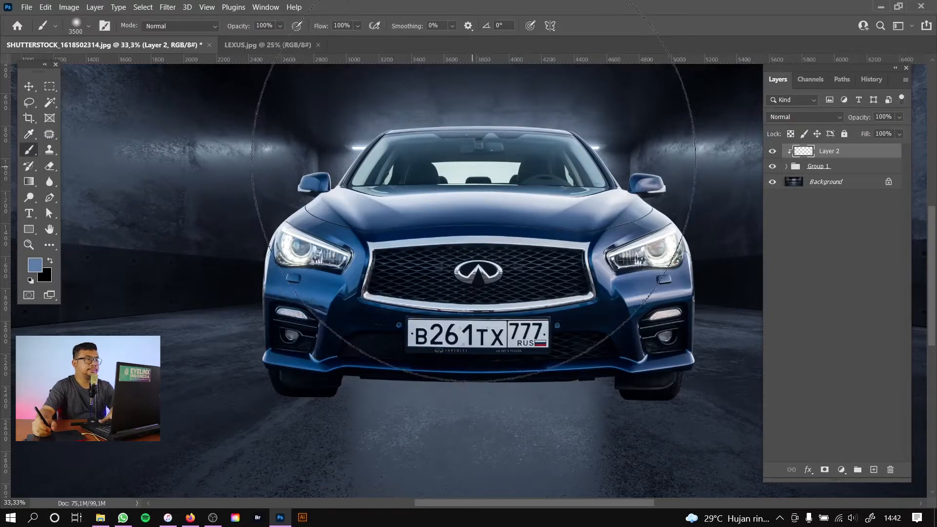
pyautogui.press('[')
pyautogui.press('[')
pyautogui.press('[')
pyautogui.press('[')
pyautogui.press('[')
pyautogui.press('[')
pyautogui.press('[')
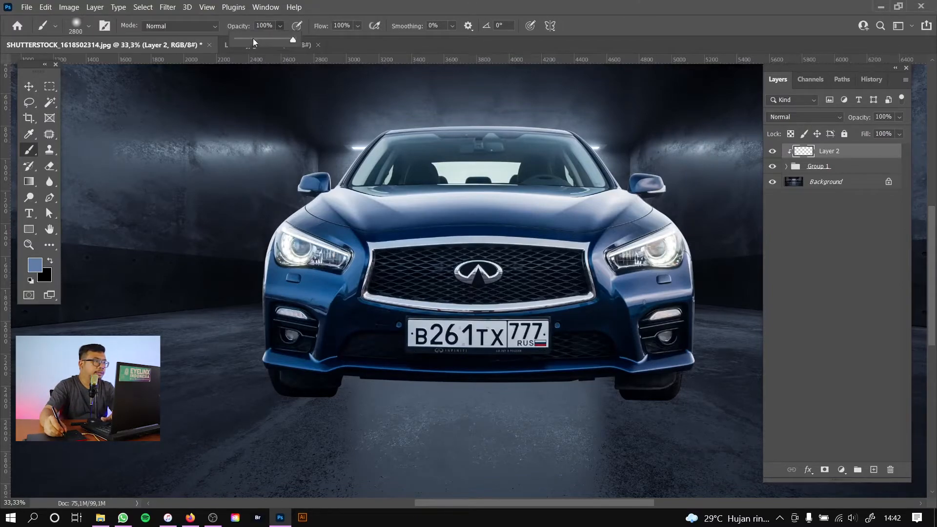
pyautogui.click(256, 39)
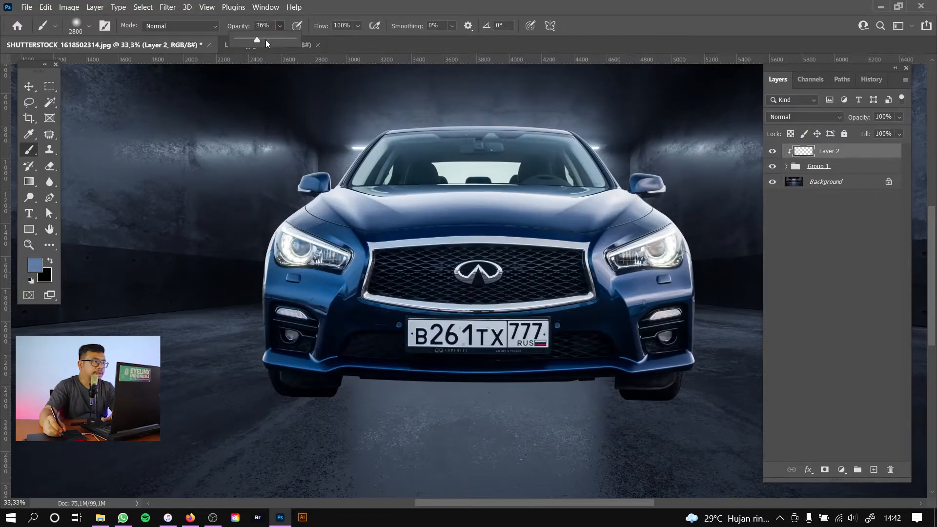
pyautogui.click(359, 26)
pyautogui.click(328, 39)
pyautogui.moveTo(327, 39); pyautogui.dragTo(330, 39)
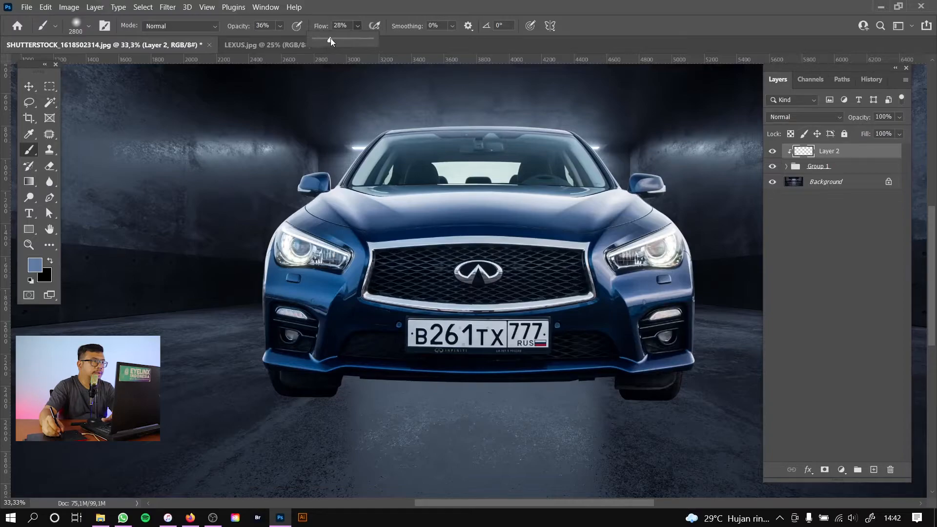
pyautogui.press('[')
pyautogui.press('[')
pyautogui.press('[')
pyautogui.press('[')
pyautogui.press('[')
pyautogui.press('[')
pyautogui.press('[')
pyautogui.press('[')
pyautogui.press('[')
pyautogui.press('[')
pyautogui.press('[')
pyautogui.press('[')
pyautogui.press('[')
pyautogui.press('[')
pyautogui.press('[')
pyautogui.press('[')
pyautogui.press('[')
pyautogui.press('[')
pyautogui.press('[')
pyautogui.press('[')
pyautogui.press('[')
pyautogui.press('[')
pyautogui.press('[')
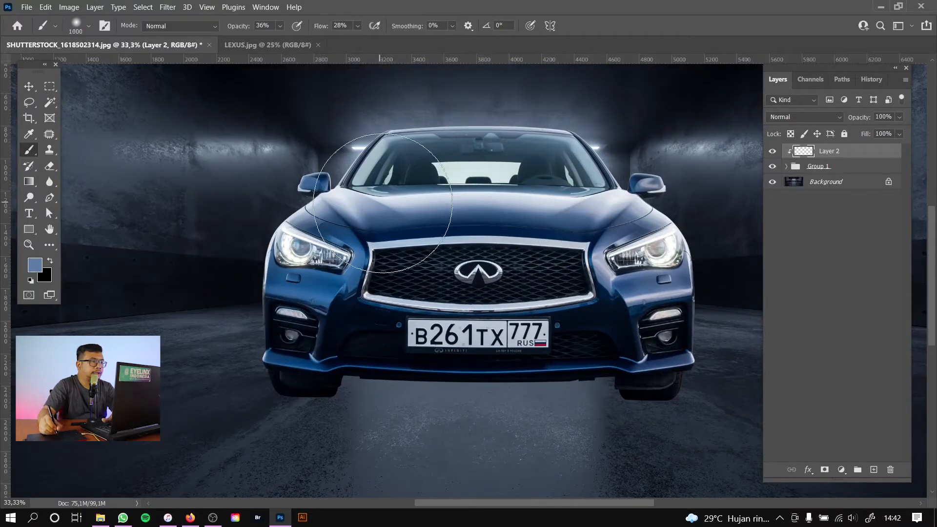
# - Paint the sampled light blue across the hood on Layer 2 with brush sizes 250 and 500, undoing the oversized first stroke
pyautogui.moveTo(334, 206)
pyautogui.mouseDown()
pyautogui.moveTo(580, 209)
pyautogui.moveTo(619, 188)
pyautogui.mouseUp()
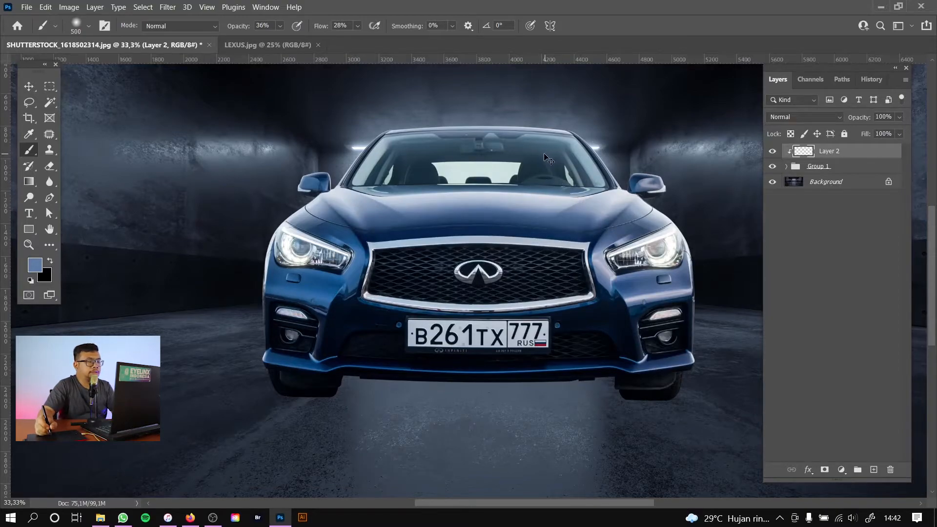
pyautogui.hotkey('ctrl', 'z')
pyautogui.press('[')
pyautogui.press('[')
pyautogui.press('[')
pyautogui.moveTo(395, 203)
pyautogui.mouseDown()
pyautogui.moveTo(629, 205)
pyautogui.moveTo(600, 212)
pyautogui.mouseUp()
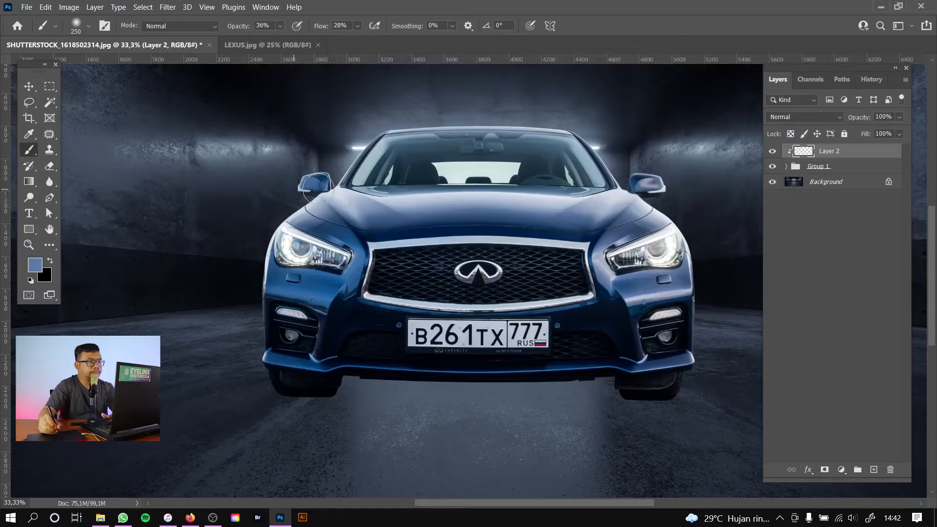
pyautogui.press(']')
pyautogui.press(']')
pyautogui.press(']')
pyautogui.press(']')
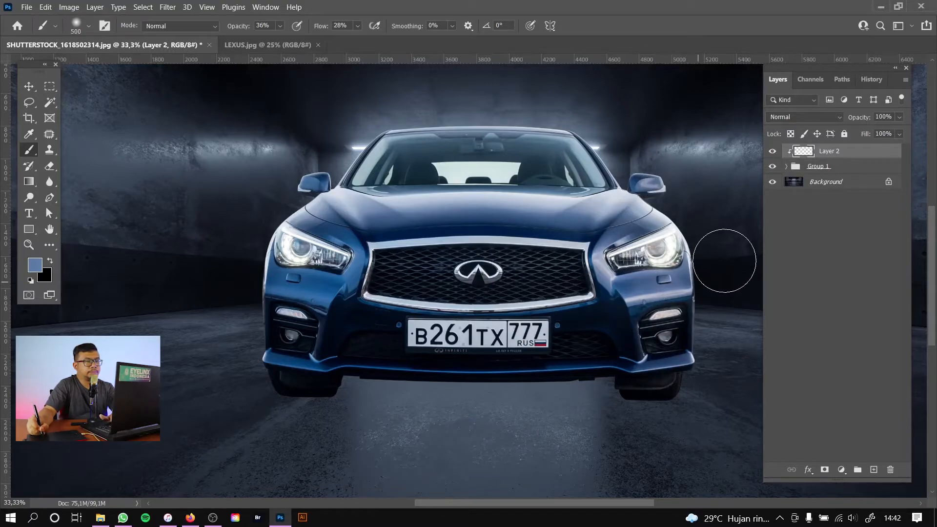
pyautogui.moveTo(360, 207)
pyautogui.mouseDown()
pyautogui.moveTo(608, 202)
pyautogui.moveTo(646, 174)
pyautogui.moveTo(626, 182)
pyautogui.mouseUp()
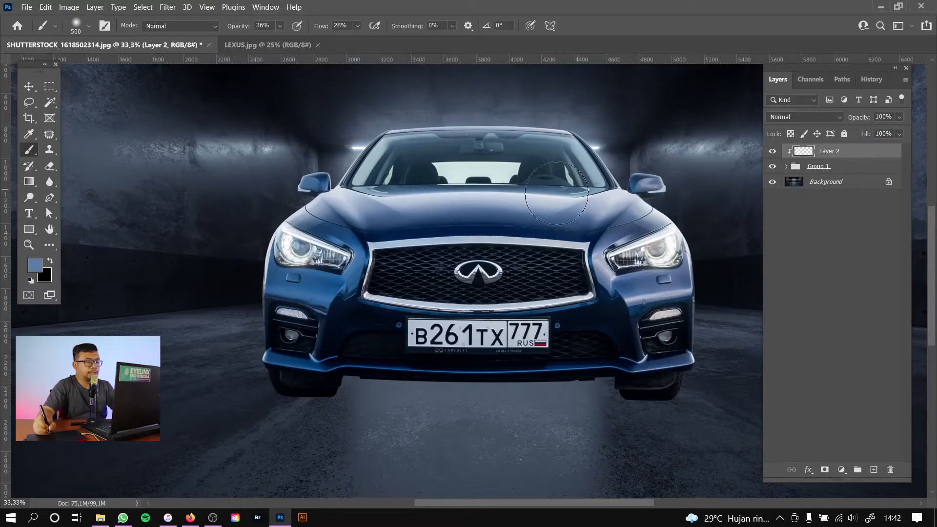
# - Sample the dark blue near the hood's front edge and brush it across the hood highlights at size 500
pyautogui.press('i')
pyautogui.click(474, 225)
pyautogui.press('b')
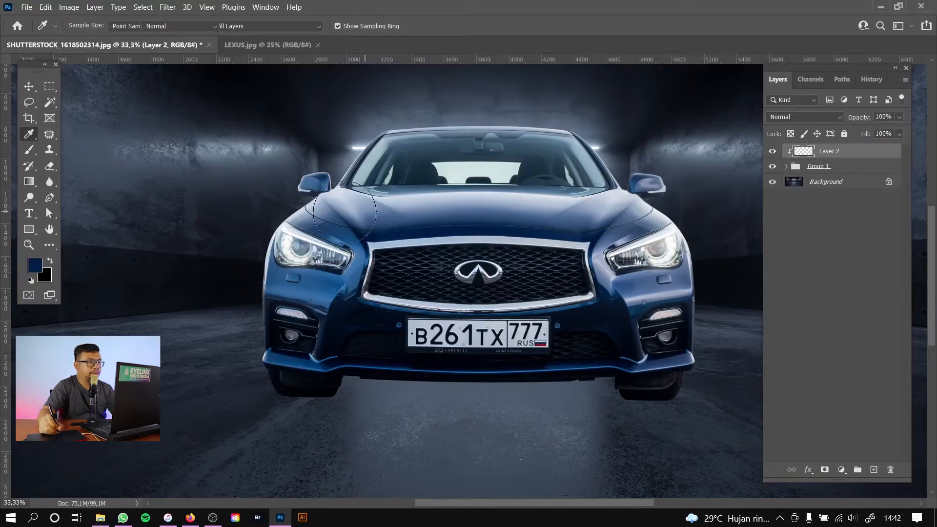
pyautogui.moveTo(352, 208); pyautogui.dragTo(613, 202)
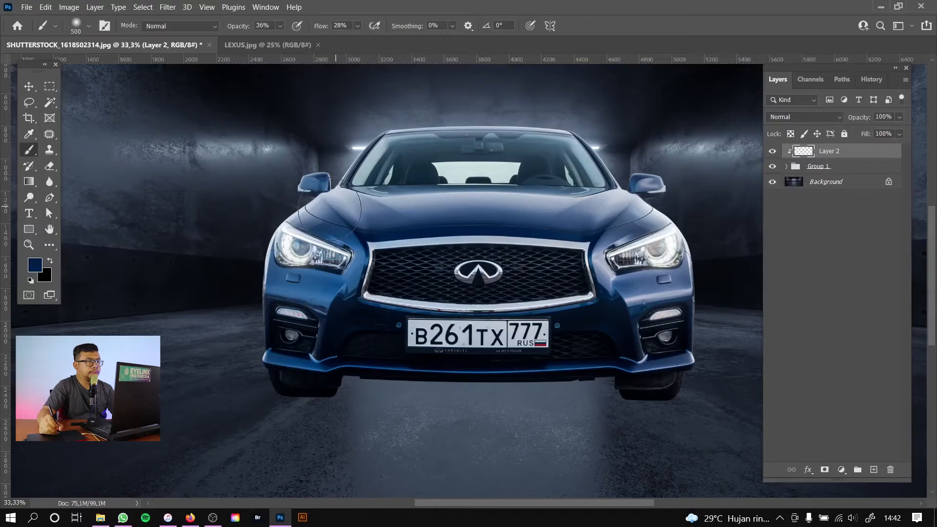
pyautogui.moveTo(311, 212); pyautogui.dragTo(699, 207)
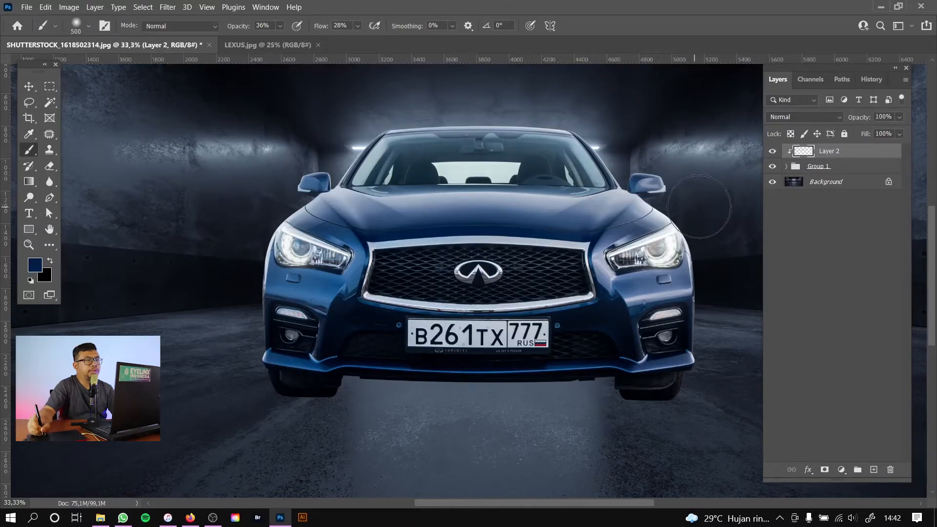
# - Compare the hood before and after painting by switching Layer 2's visibility
pyautogui.click(773, 151)
pyautogui.click(773, 152)
pyautogui.click(773, 151)
pyautogui.click(776, 151)
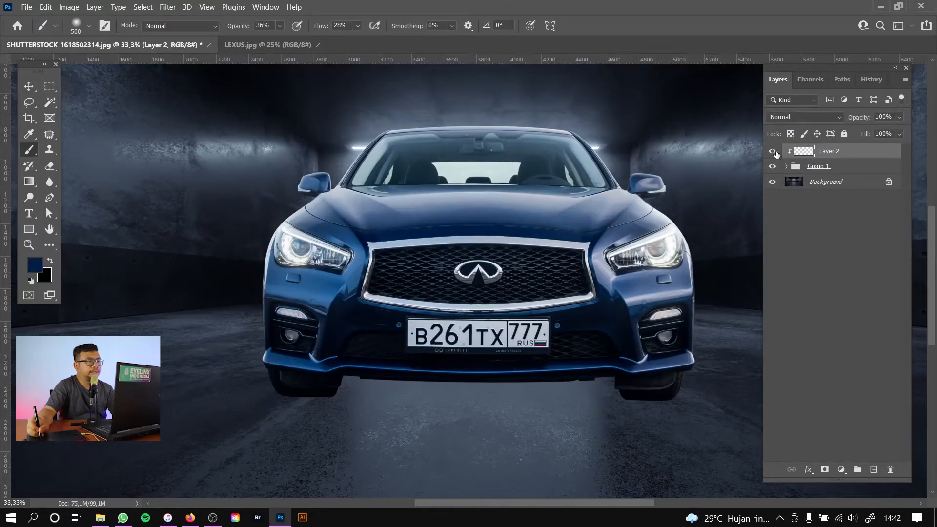
# - Enlarge the Eraser to size 600 for cleaning up excess paint on Layer 2
pyautogui.press('e')
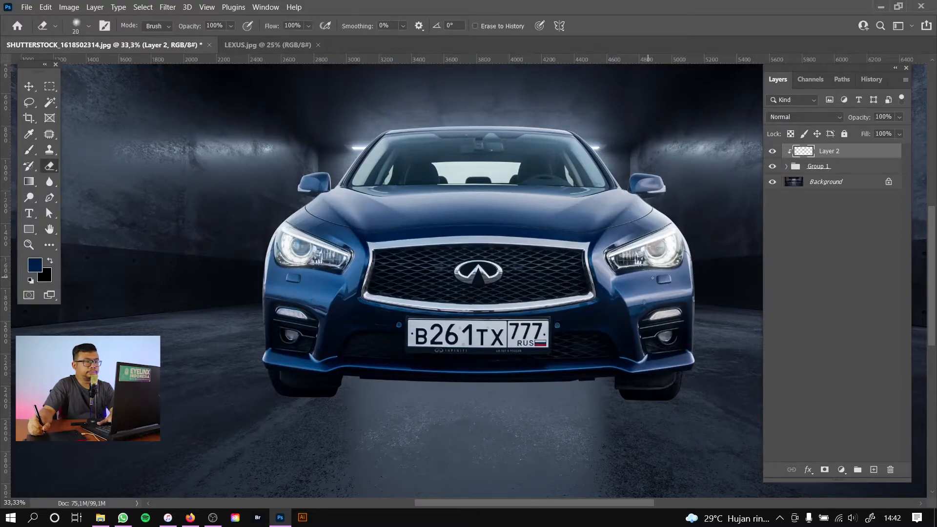
pyautogui.press(']')
pyautogui.press(']')
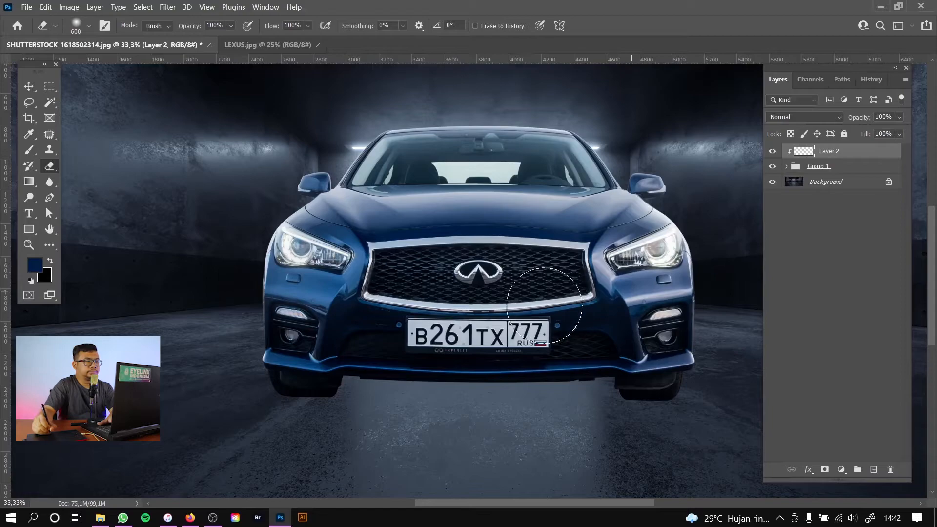
# - Check the painted Layer 2 against the original car by hiding and showing it again
pyautogui.click(773, 152)
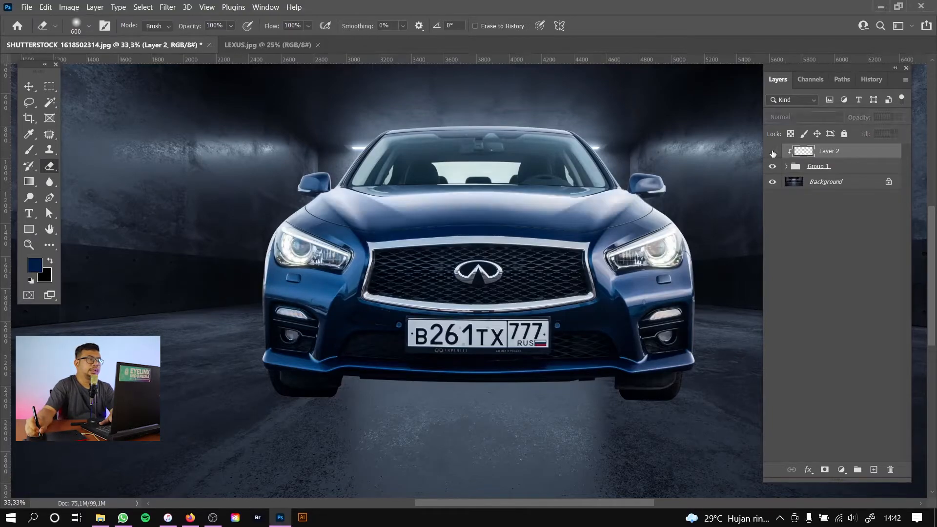
pyautogui.click(773, 153)
pyautogui.click(772, 154)
pyautogui.click(773, 152)
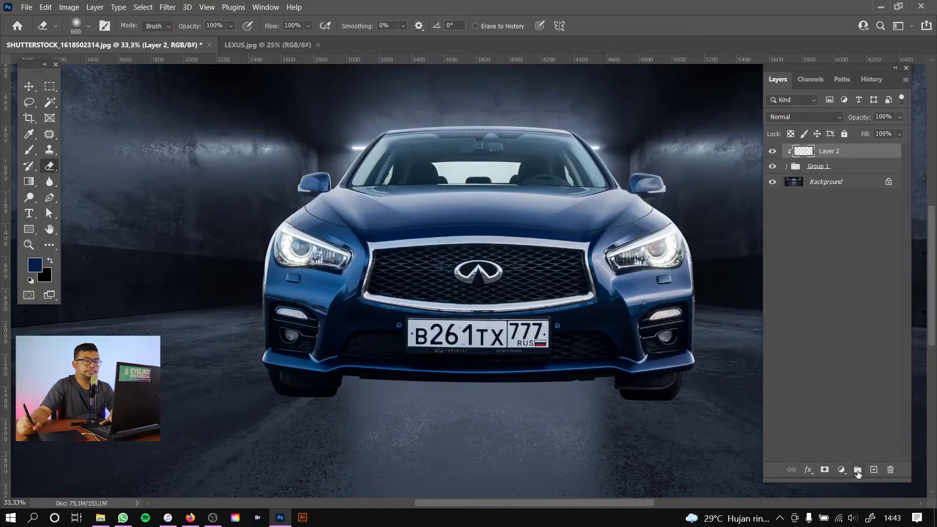
# - Add a Brightness/Contrast adjustment above Layer 2 and clip it to the car group
pyautogui.click(842, 470)
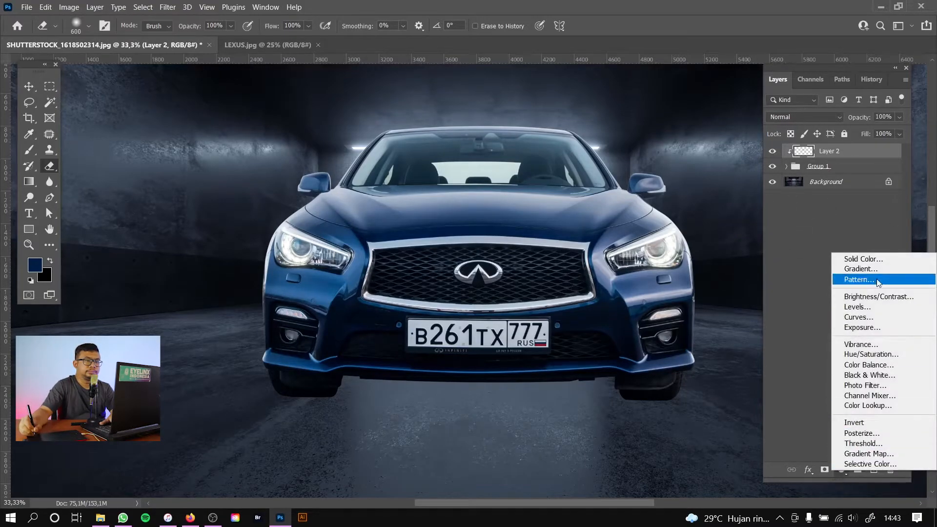
pyautogui.click(871, 296)
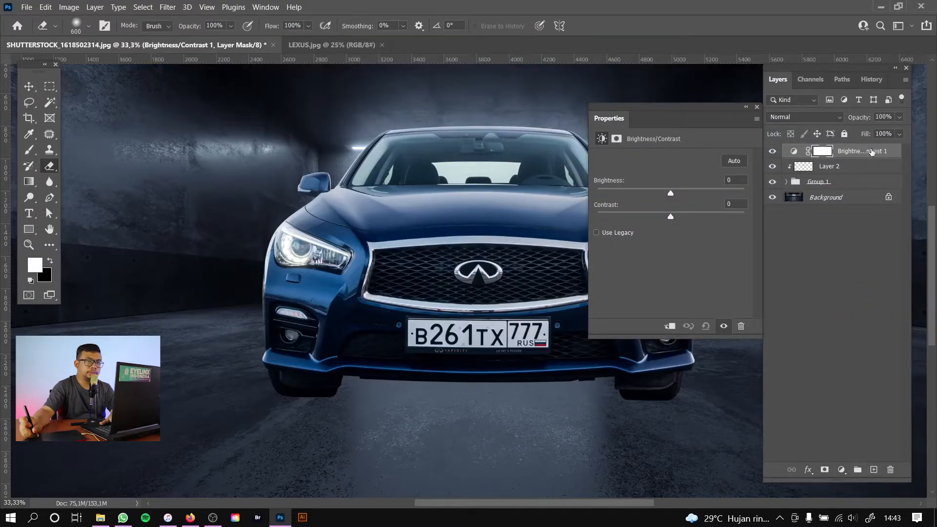
pyautogui.rightClick(882, 153)
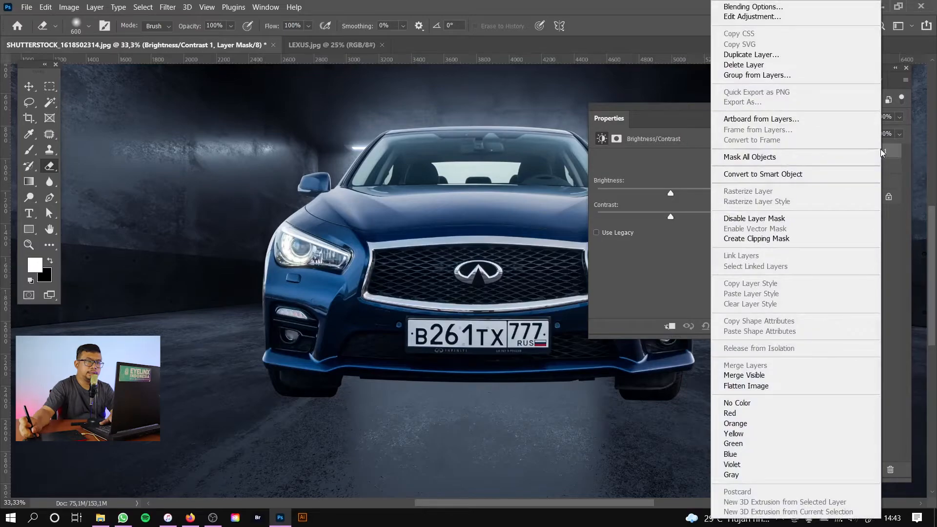
pyautogui.click(799, 237)
# - Darken the car by setting the clipped adjustment's Brightness to -150 and Contrast to 100
pyautogui.moveTo(680, 116); pyautogui.dragTo(165, 84)
pyautogui.moveTo(155, 164); pyautogui.dragTo(87, 162)
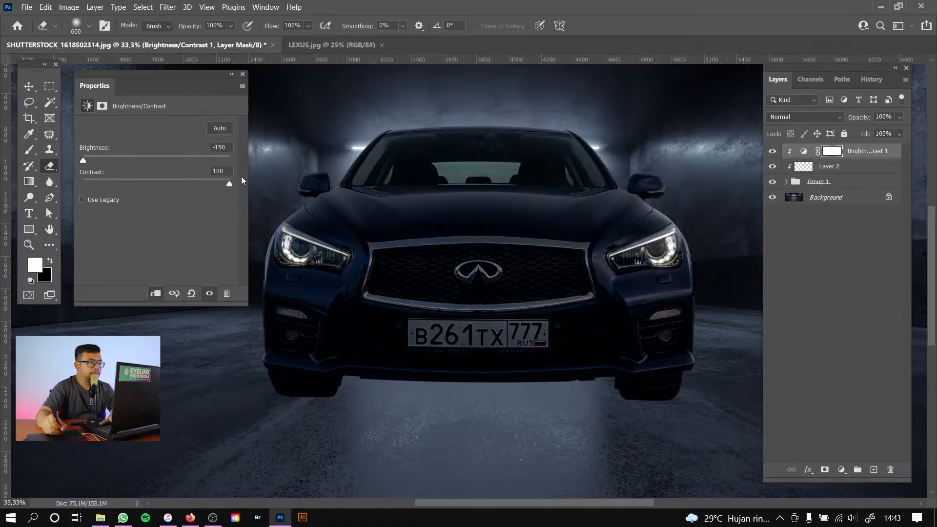
pyautogui.click(242, 74)
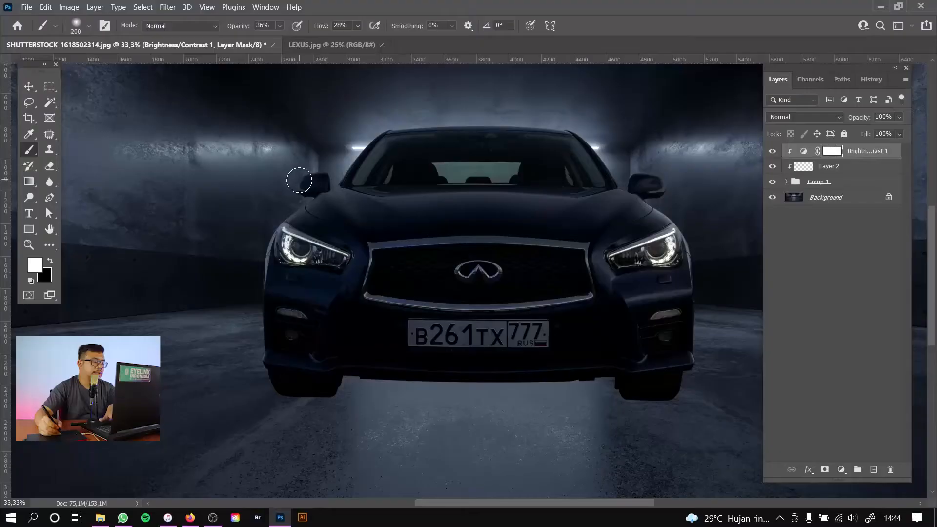
# - Paint black at 100% brush opacity on the Brightness/Contrast mask over the headlights to keep them bright
pyautogui.moveTo(229, 25); pyautogui.dragTo(266, 27)
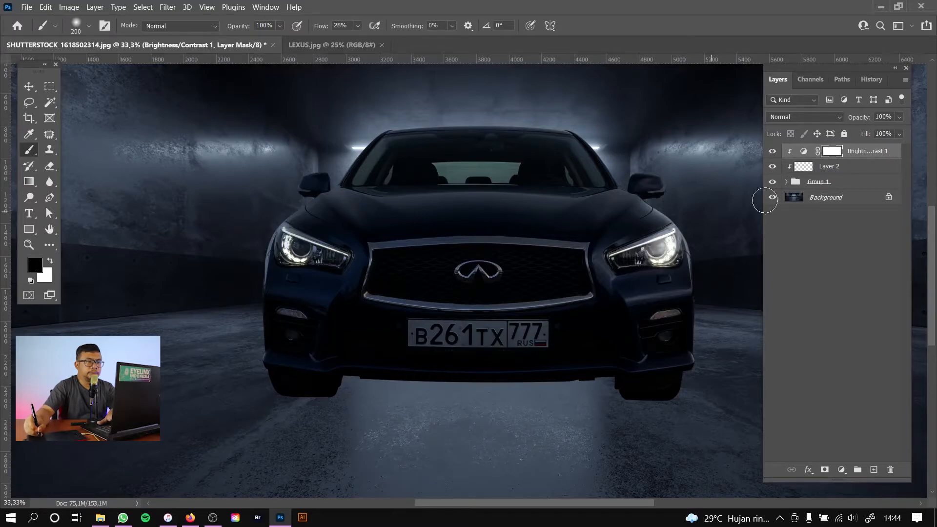
pyautogui.press('[')
pyautogui.press('[')
pyautogui.press('[')
pyautogui.press('[')
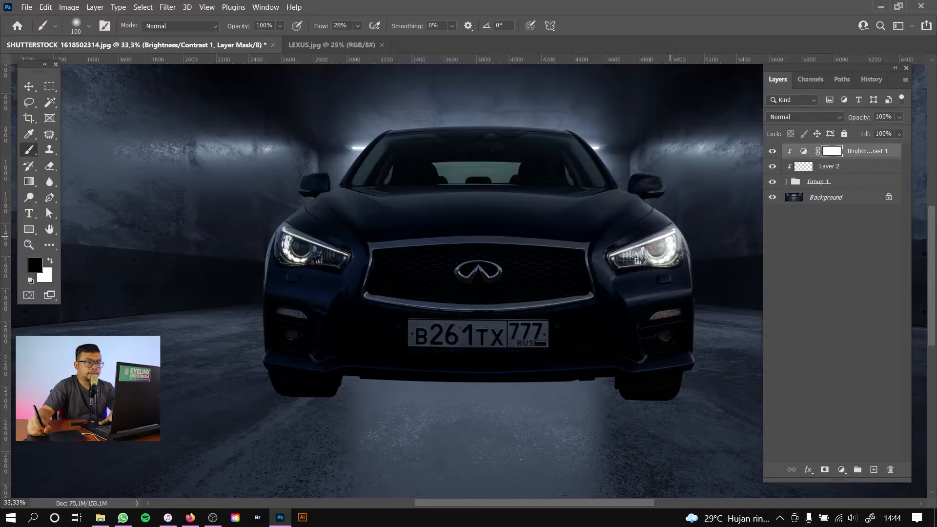
pyautogui.press(']')
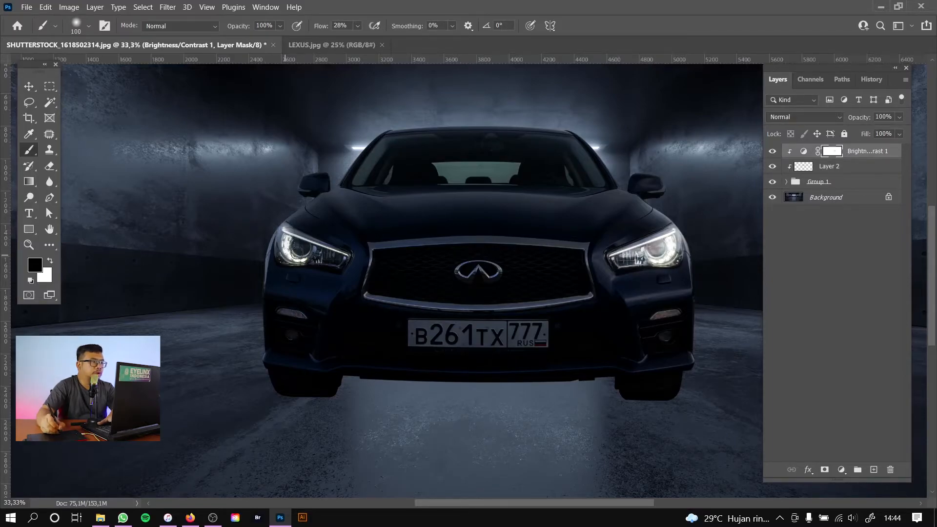
pyautogui.moveTo(292, 238)
pyautogui.mouseDown()
pyautogui.moveTo(341, 259)
pyautogui.moveTo(299, 252)
pyautogui.moveTo(322, 257)
pyautogui.moveTo(292, 240)
pyautogui.moveTo(288, 253)
pyautogui.moveTo(336, 259)
pyautogui.moveTo(286, 237)
pyautogui.moveTo(333, 258)
pyautogui.moveTo(292, 248)
pyautogui.moveTo(321, 256)
pyautogui.mouseUp()
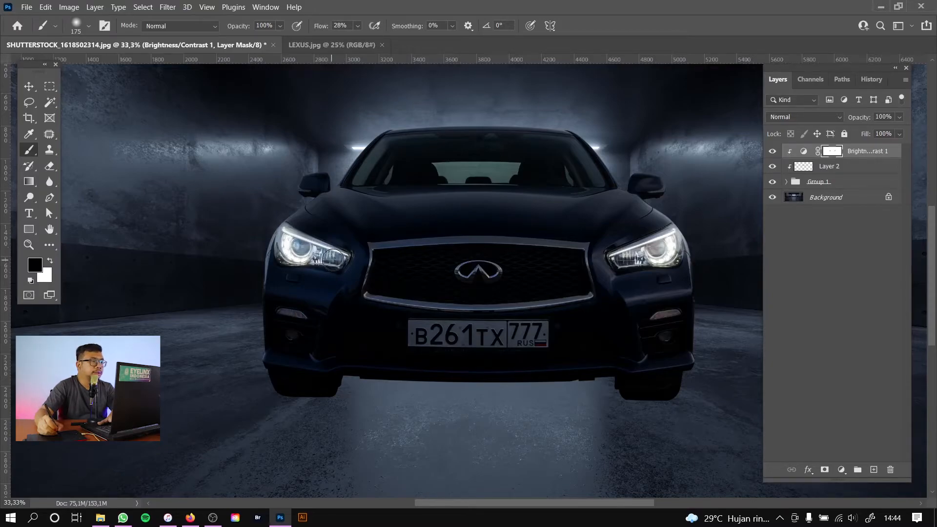
# - Compare the car with and without the Brightness/Contrast adjustment at 50% zoom
pyautogui.hotkey('ctrl', '+')
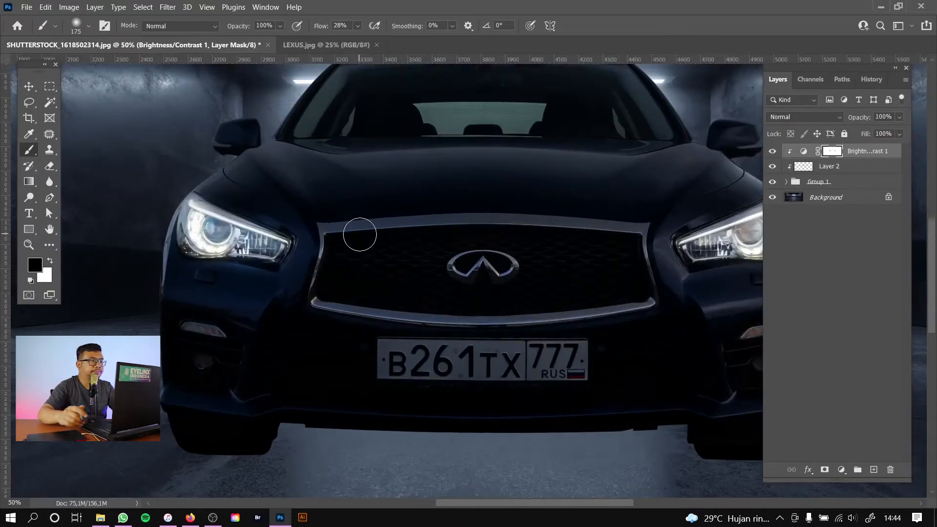
pyautogui.moveTo(343, 190); pyautogui.dragTo(420, 216)
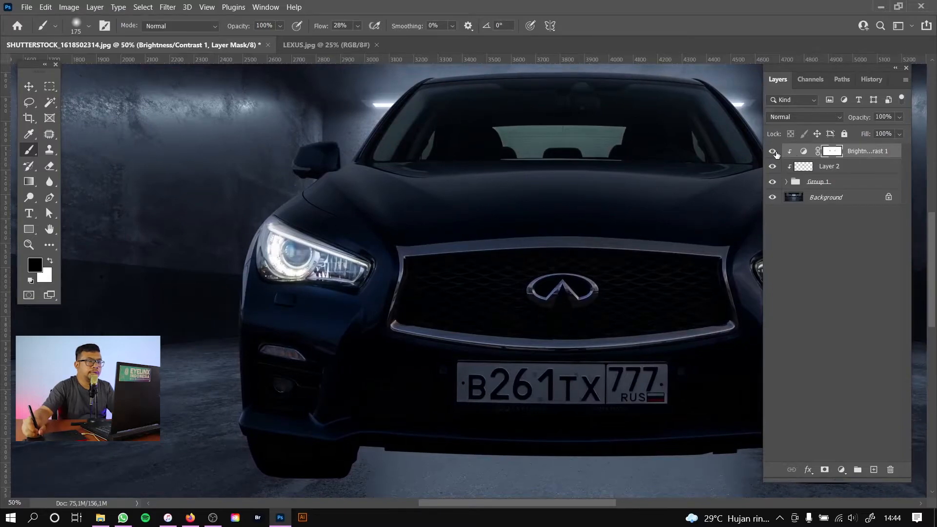
pyautogui.click(773, 152)
pyautogui.click(773, 152)
pyautogui.click(773, 152)
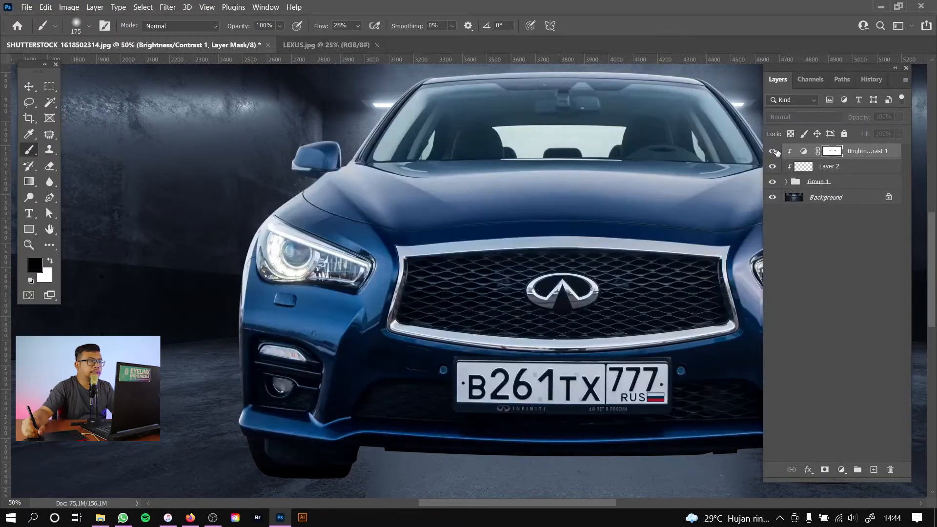
pyautogui.click(772, 152)
# - Paint black on the Brightness/Contrast mask along the car's left outer edge beside the headlight and bumper to bring out a rim light
pyautogui.hotkey('ctrl', '+')
pyautogui.hotkey('ctrl', '+')
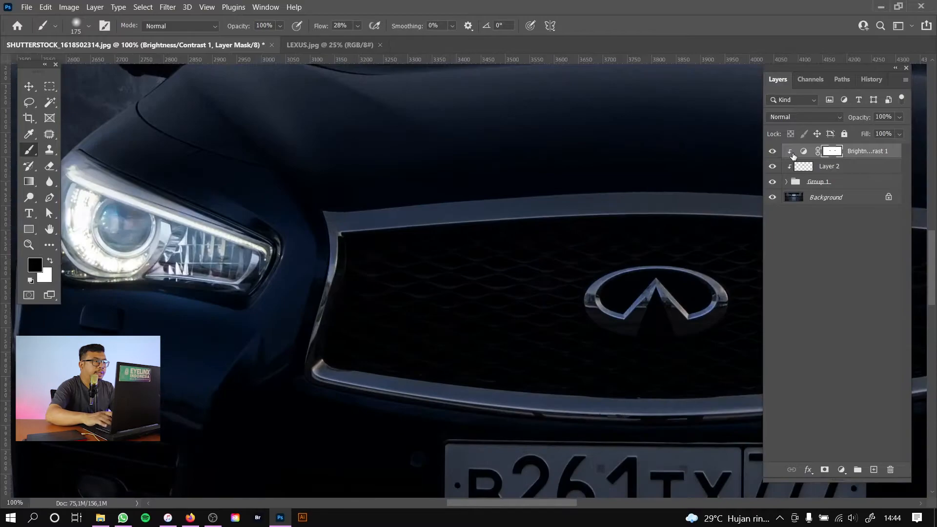
pyautogui.moveTo(384, 274); pyautogui.dragTo(467, 247)
pyautogui.moveTo(278, 278); pyautogui.dragTo(464, 234)
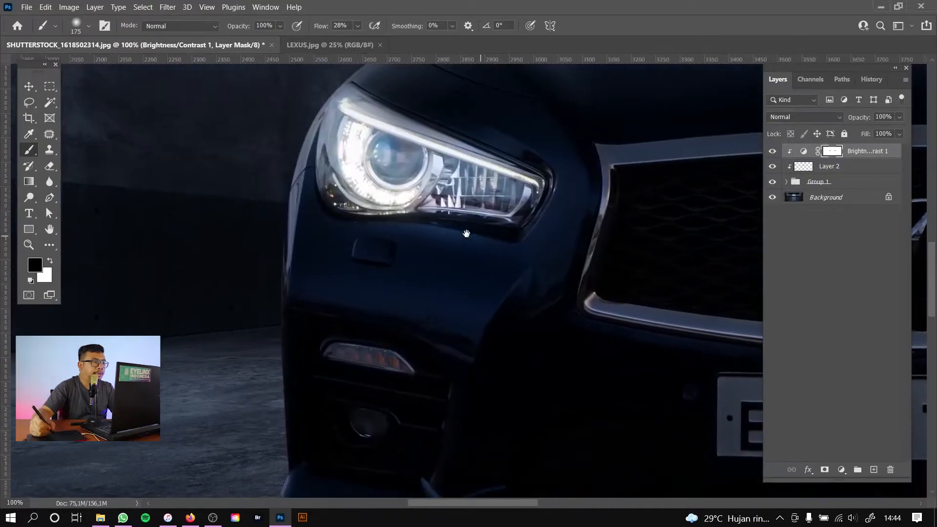
pyautogui.press('[')
pyautogui.press('[')
pyautogui.press('[')
pyautogui.press('[')
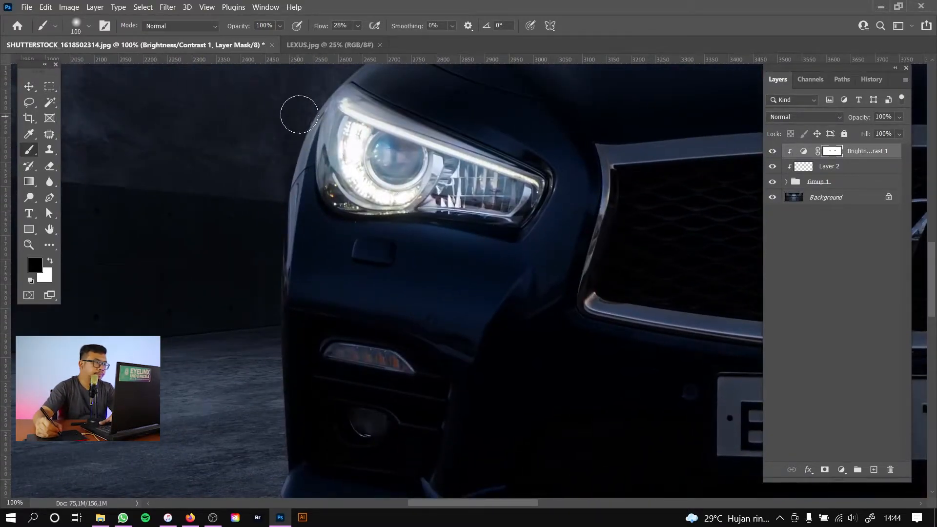
pyautogui.moveTo(282, 217)
pyautogui.mouseDown()
pyautogui.moveTo(299, 134)
pyautogui.moveTo(264, 303)
pyautogui.mouseUp()
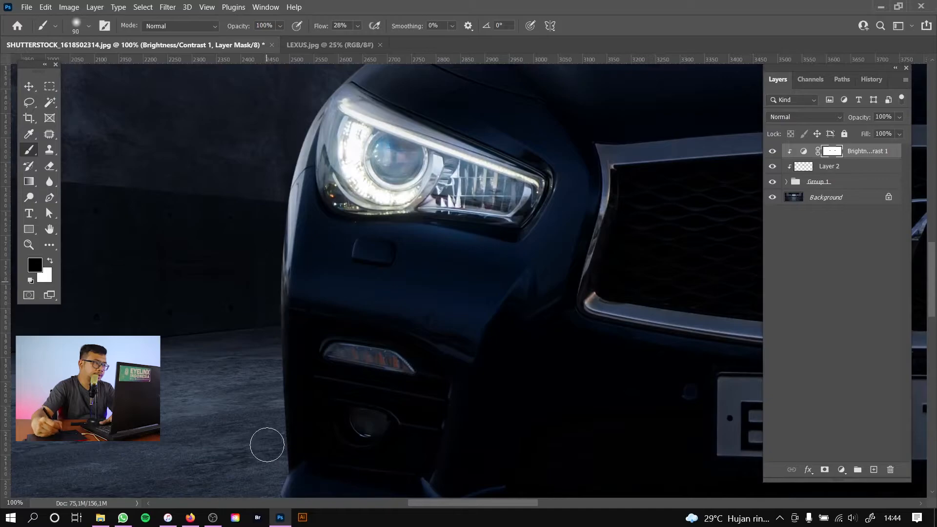
# - Brighten the edges of the left fender and side mirror by painting black on the mask with a 50 to 70 px brush
pyautogui.moveTo(342, 150); pyautogui.dragTo(276, 313)
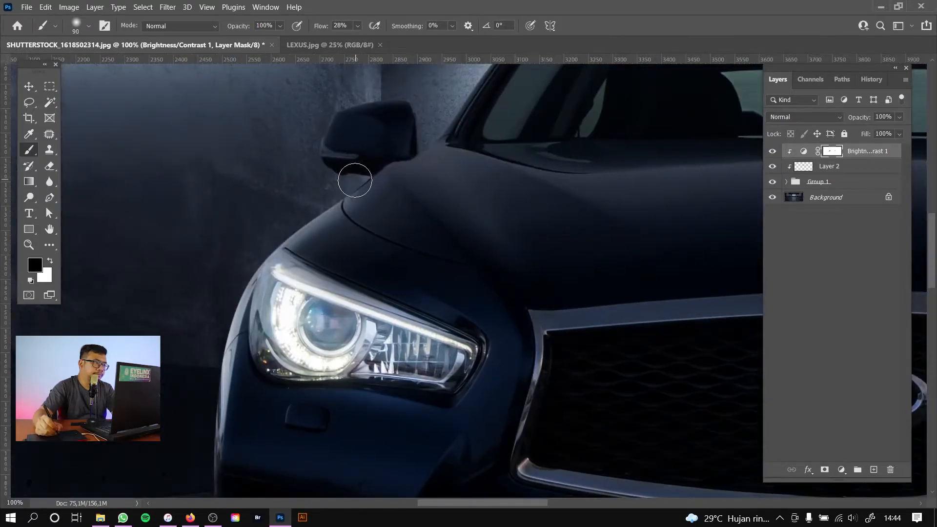
pyautogui.press('[')
pyautogui.press('[')
pyautogui.press('[')
pyautogui.press('[')
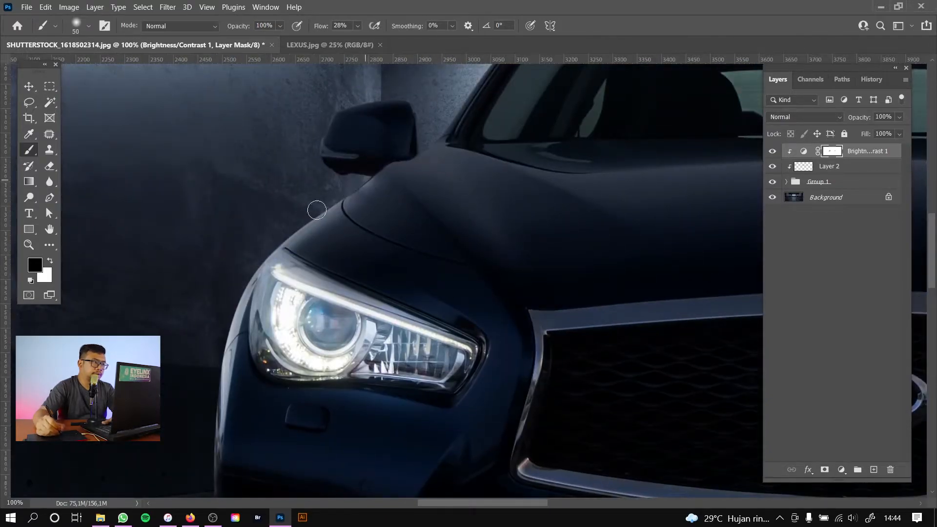
pyautogui.moveTo(325, 159)
pyautogui.mouseDown()
pyautogui.moveTo(338, 110)
pyautogui.moveTo(295, 172)
pyautogui.moveTo(327, 119)
pyautogui.mouseUp()
pyautogui.press(']')
pyautogui.press(']')
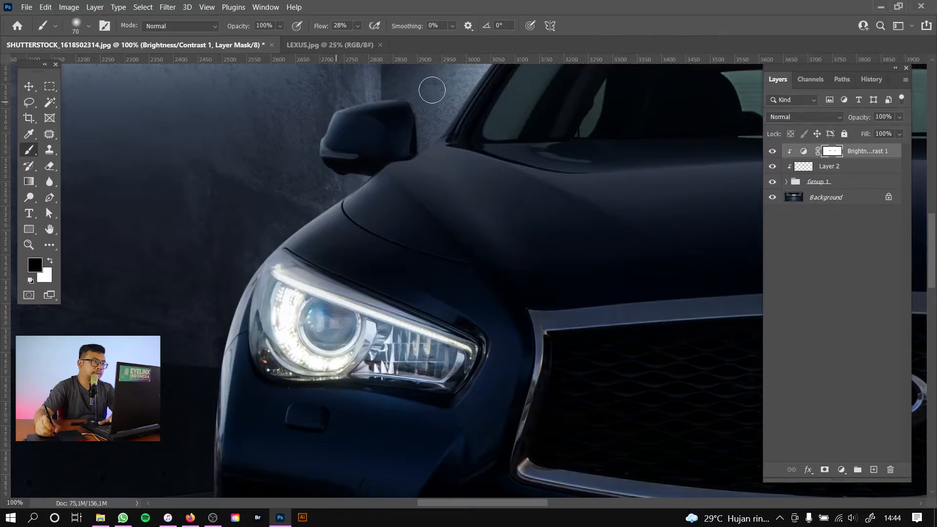
# - Paint black on the adjustment's mask along the left windshield pillar and the car's roof edge with a 70 px brush
pyautogui.moveTo(461, 96); pyautogui.dragTo(310, 311)
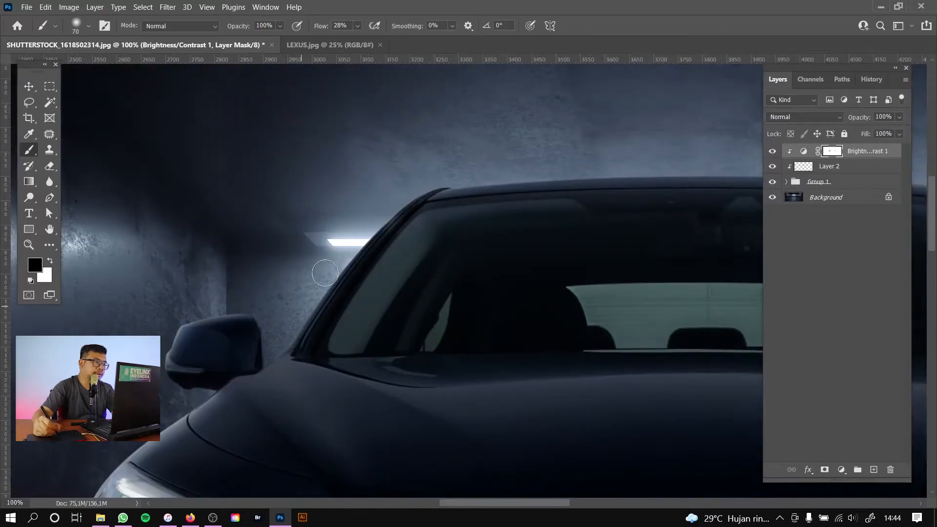
pyautogui.moveTo(659, 161); pyautogui.dragTo(413, 163)
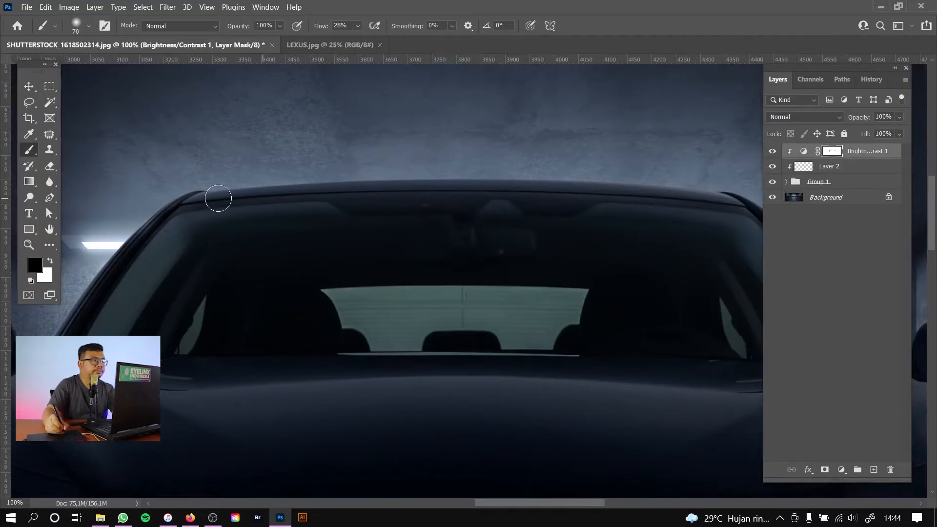
pyautogui.moveTo(216, 179)
pyautogui.mouseDown()
pyautogui.moveTo(665, 167)
pyautogui.moveTo(359, 172)
pyautogui.moveTo(724, 179)
pyautogui.moveTo(327, 152)
pyautogui.mouseUp()
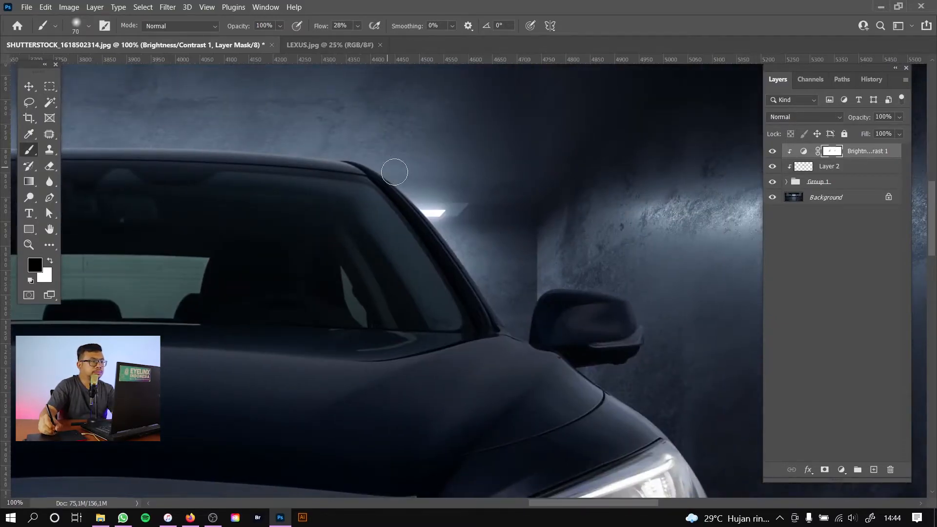
# - Continue the rim light by painting black on the mask along the right pillar, side mirror, fender and bumper edge
pyautogui.moveTo(409, 188)
pyautogui.mouseDown()
pyautogui.moveTo(519, 328)
pyautogui.moveTo(649, 287)
pyautogui.moveTo(638, 293)
pyautogui.moveTo(680, 341)
pyautogui.moveTo(643, 366)
pyautogui.moveTo(553, 330)
pyautogui.mouseUp()
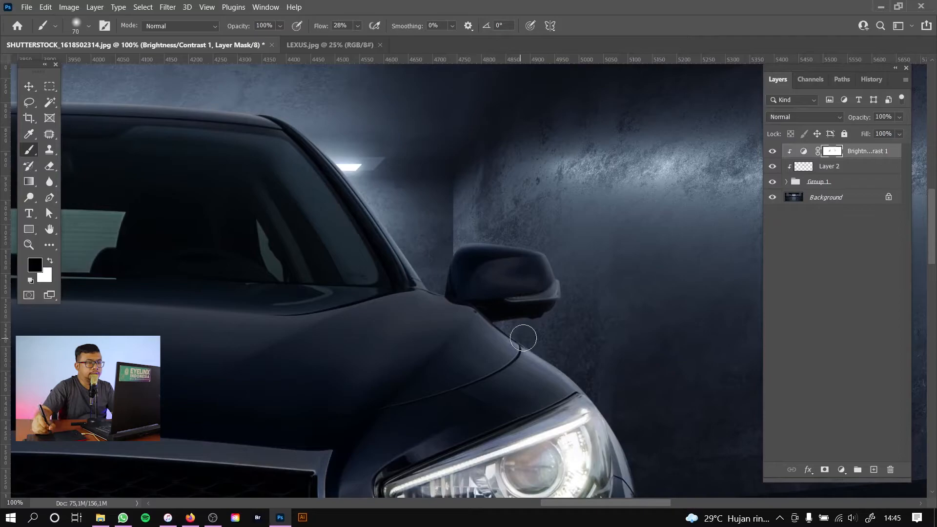
pyautogui.moveTo(645, 441); pyautogui.dragTo(571, 300)
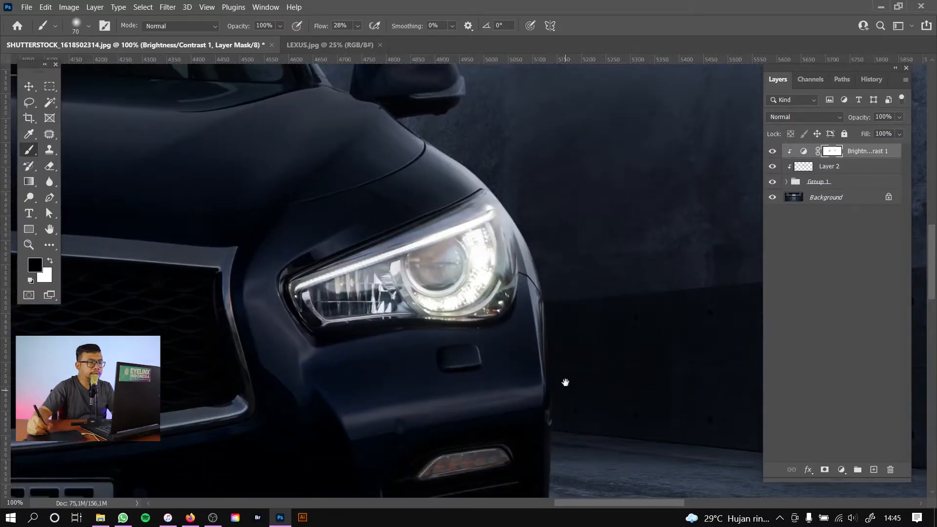
pyautogui.moveTo(565, 383); pyautogui.dragTo(551, 312)
pyautogui.moveTo(582, 362); pyautogui.dragTo(575, 288)
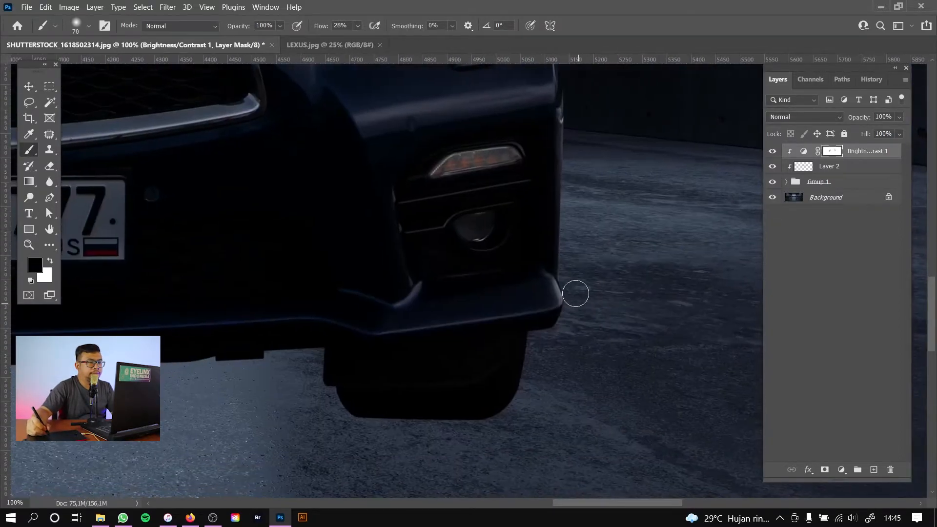
pyautogui.hotkey('ctrl', '-')
pyautogui.hotkey('ctrl', '-')
pyautogui.hotkey('ctrl', '-')
pyautogui.hotkey('ctrl', '-')
pyautogui.hotkey('ctrl', '-')
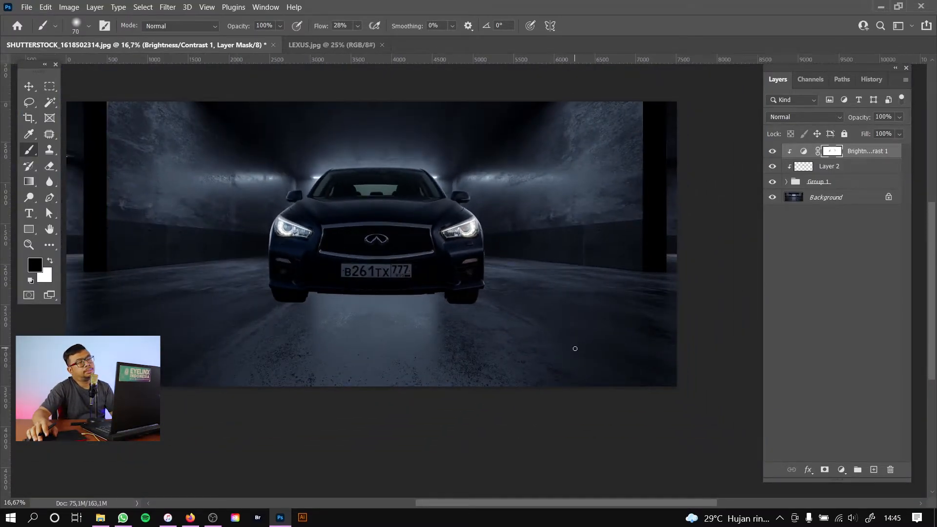
pyautogui.hotkey('ctrl', '+')
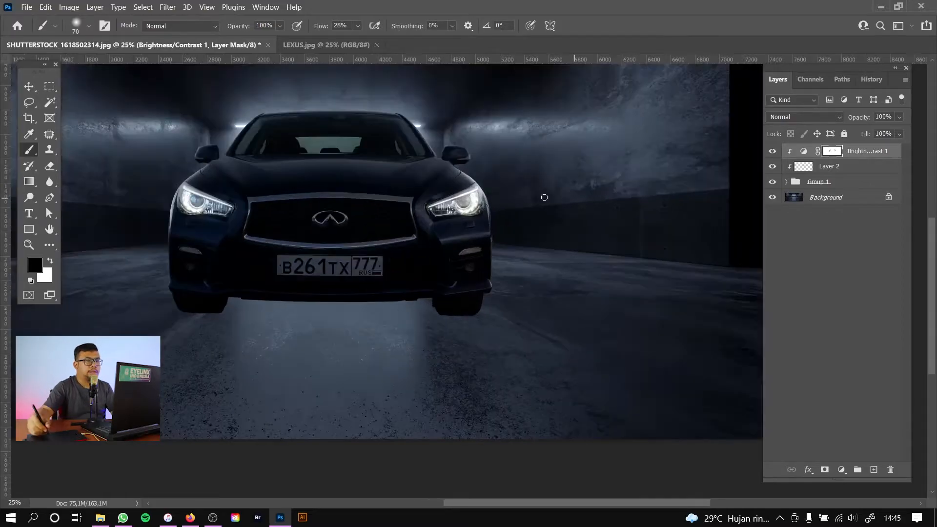
# - Add a new layer above the Brightness/Contrast adjustment and fill a rectangular selection around the whole car with black, then deselect
pyautogui.click(874, 470)
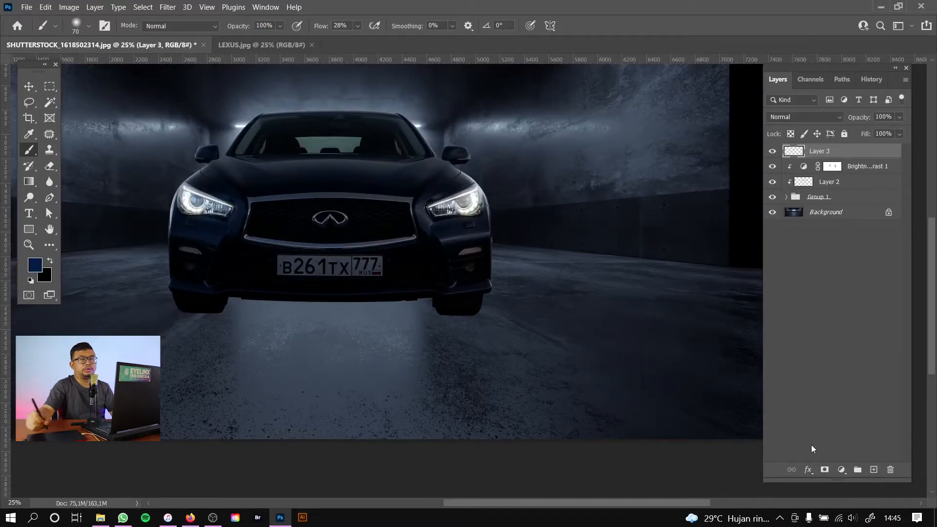
pyautogui.moveTo(374, 239); pyautogui.dragTo(458, 296)
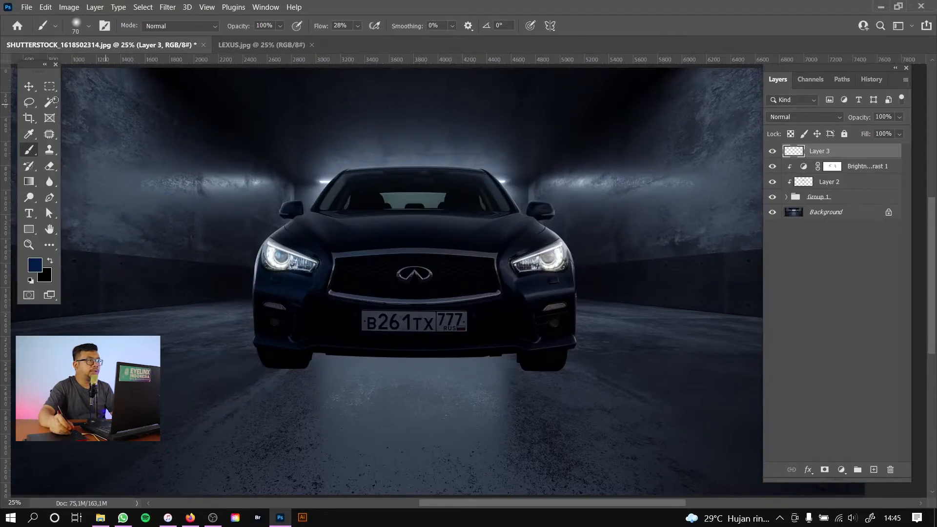
pyautogui.click(50, 89)
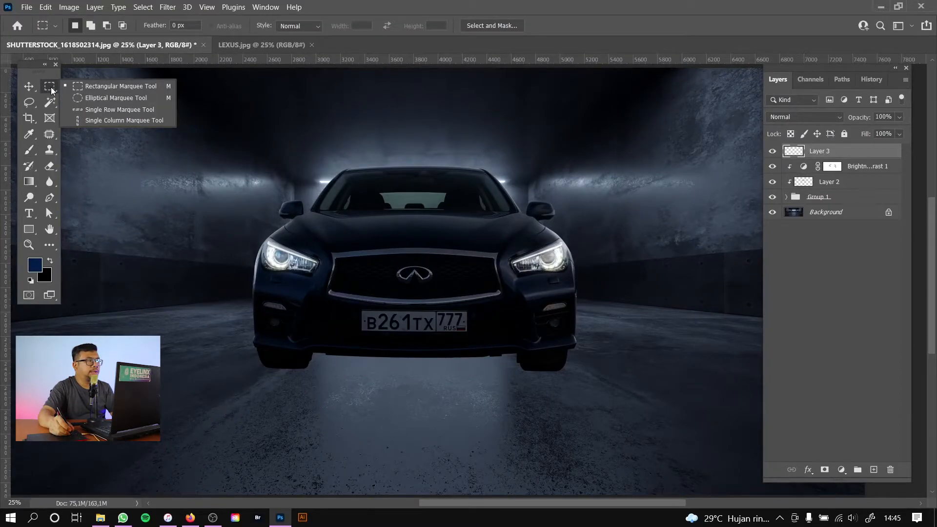
pyautogui.moveTo(197, 128); pyautogui.dragTo(629, 404)
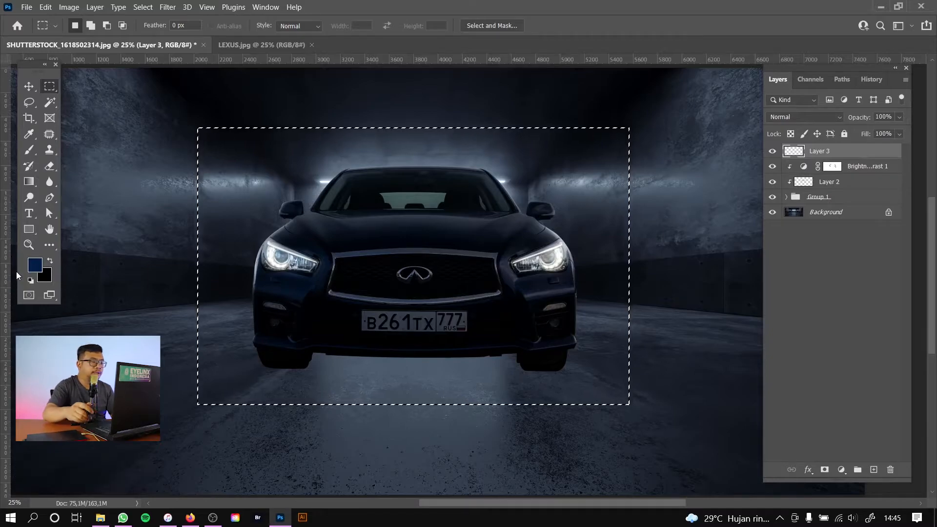
pyautogui.hotkey('ctrl', 'Delete')
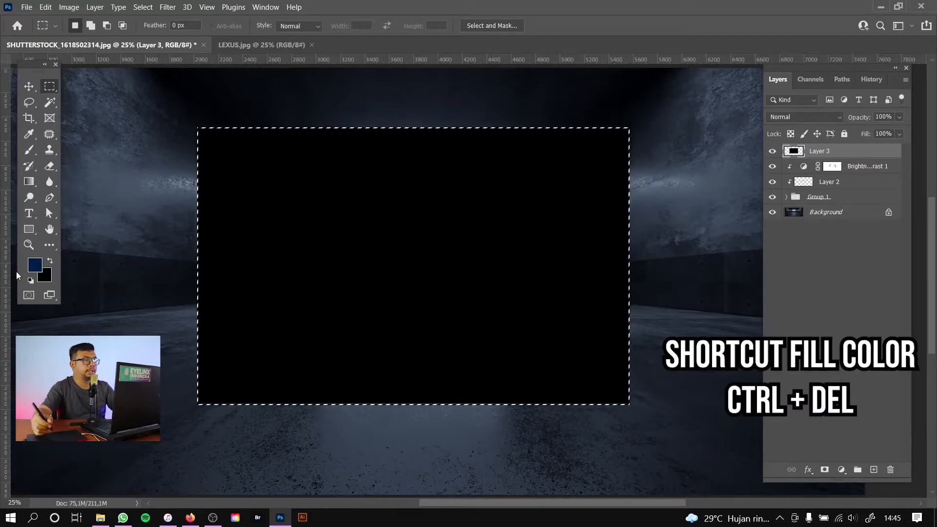
pyautogui.hotkey('ctrl', 'd')
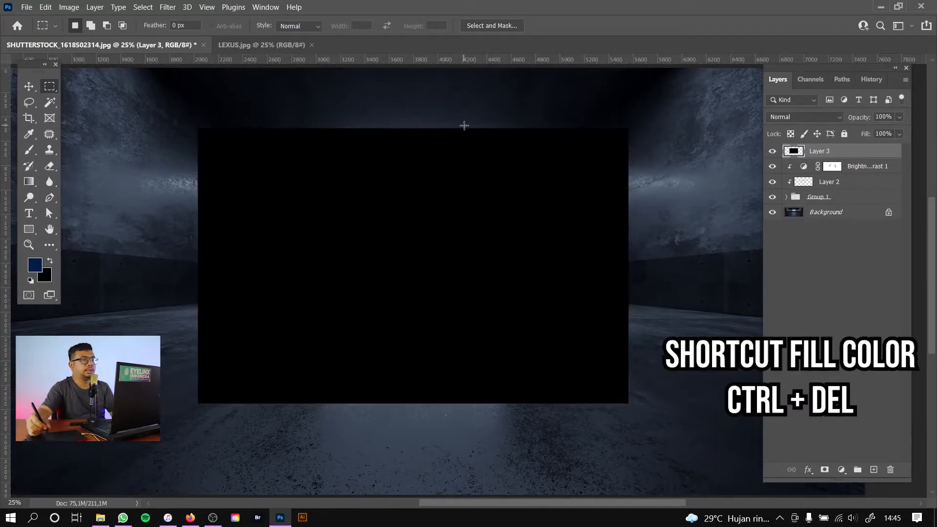
# - Clip Layer 3 to the car group and hide its black fill with an inverted layer mask
pyautogui.rightClick(871, 152)
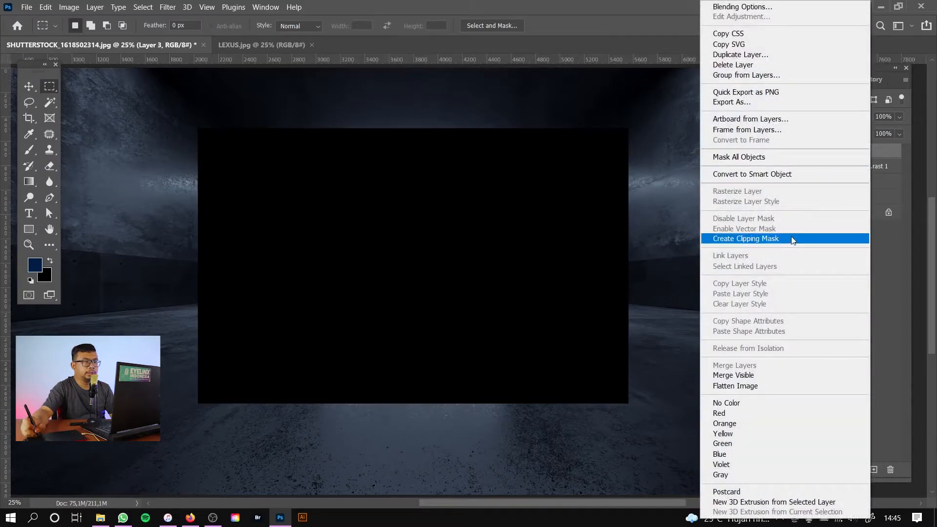
pyautogui.click(792, 238)
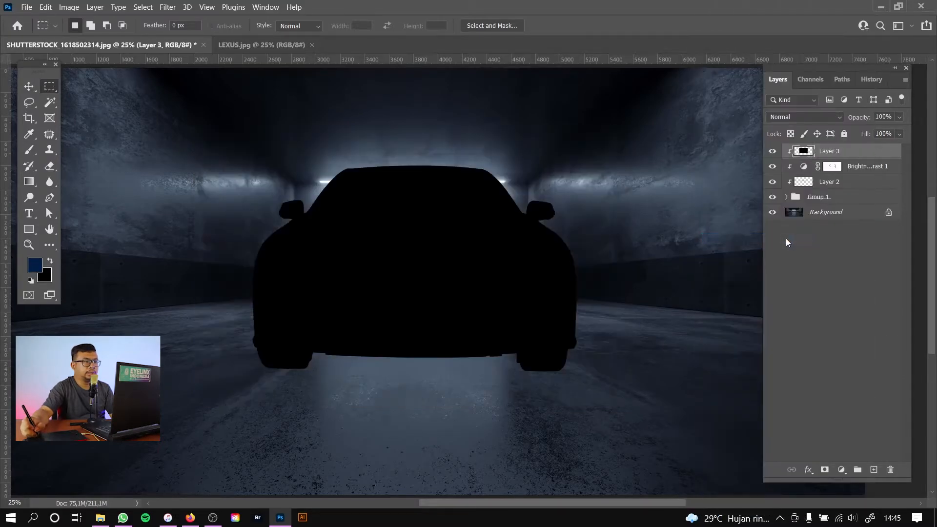
pyautogui.click(824, 471)
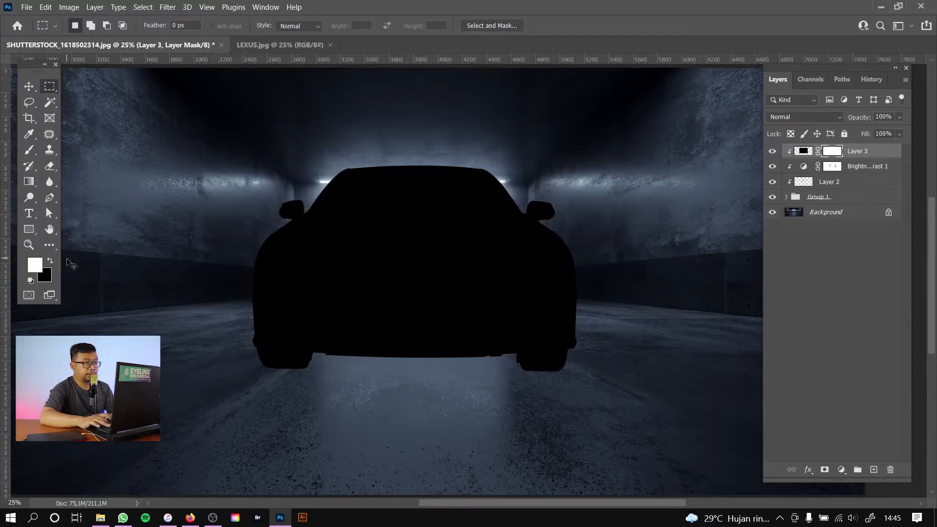
pyautogui.hotkey('ctrl', 'i')
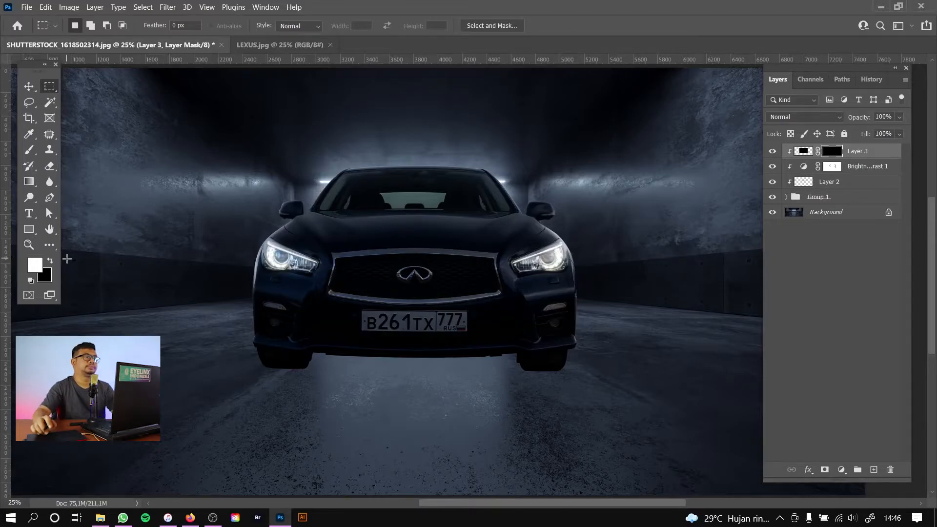
# - Paint white on Layer 3's mask over the license plate and lower bumper using a 400 px brush at 30% opacity and 30% flow
pyautogui.press('b')
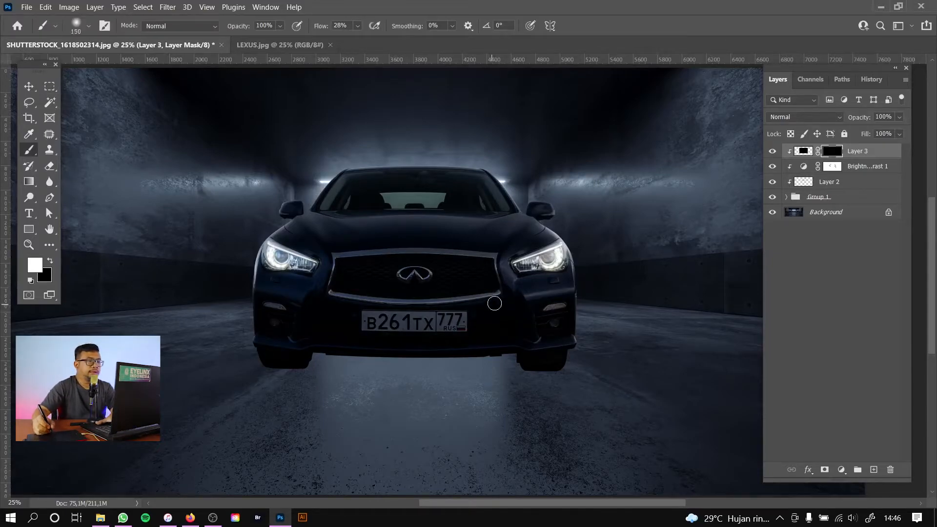
pyautogui.press(']')
pyautogui.press(']')
pyautogui.press(']')
pyautogui.press(']')
pyautogui.press(']')
pyautogui.press(']')
pyautogui.press(']')
pyautogui.press(']')
pyautogui.press(']')
pyautogui.press(']')
pyautogui.press(']')
pyautogui.press('x')
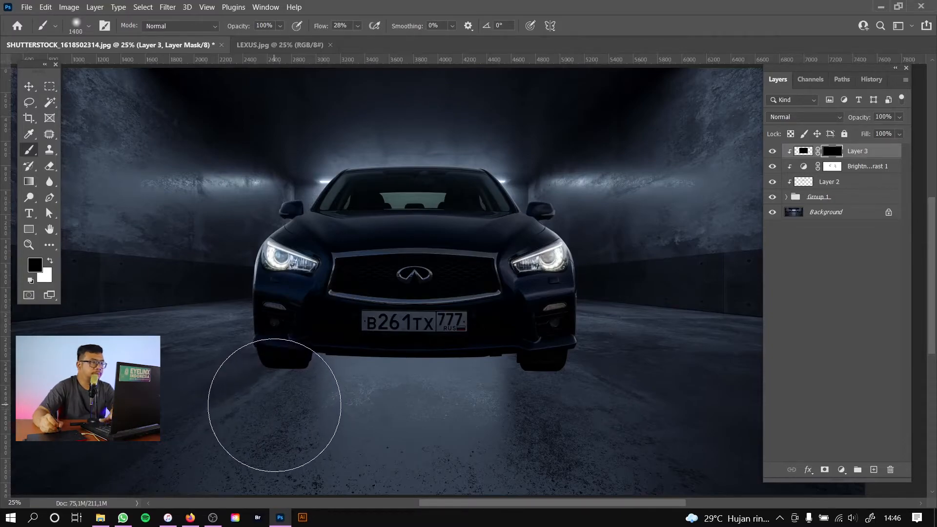
pyautogui.press('[')
pyautogui.press('[')
pyautogui.press('[')
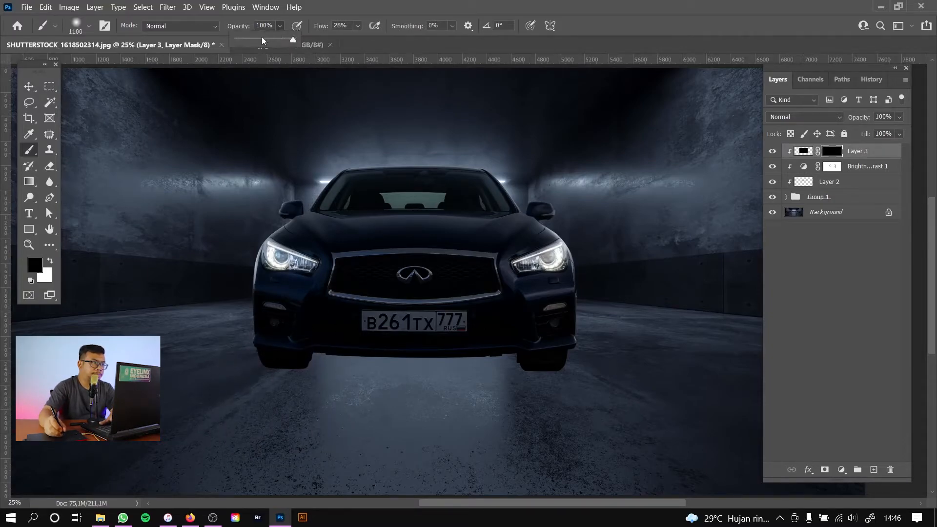
pyautogui.moveTo(353, 39); pyautogui.dragTo(355, 39)
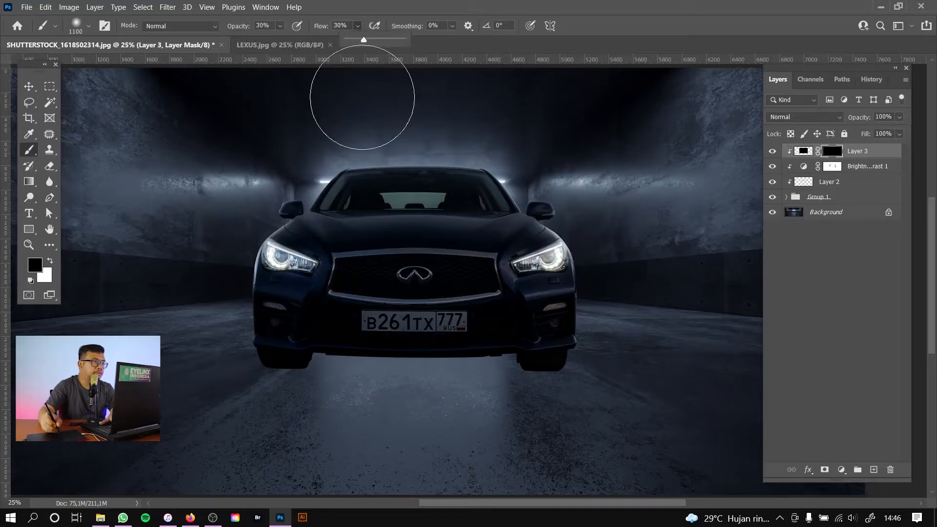
pyautogui.press('[')
pyautogui.press('[')
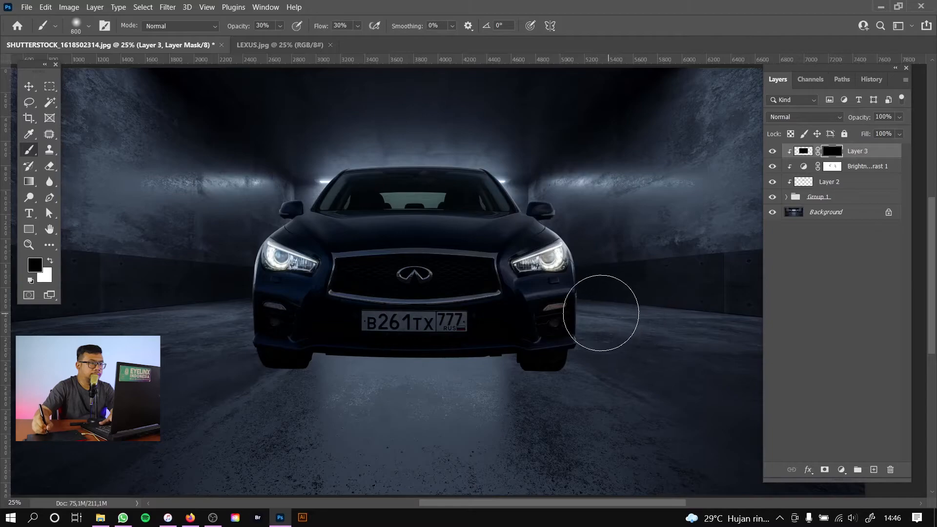
pyautogui.press('[')
pyautogui.press('[')
pyautogui.press('[')
pyautogui.press('[')
pyautogui.press('[')
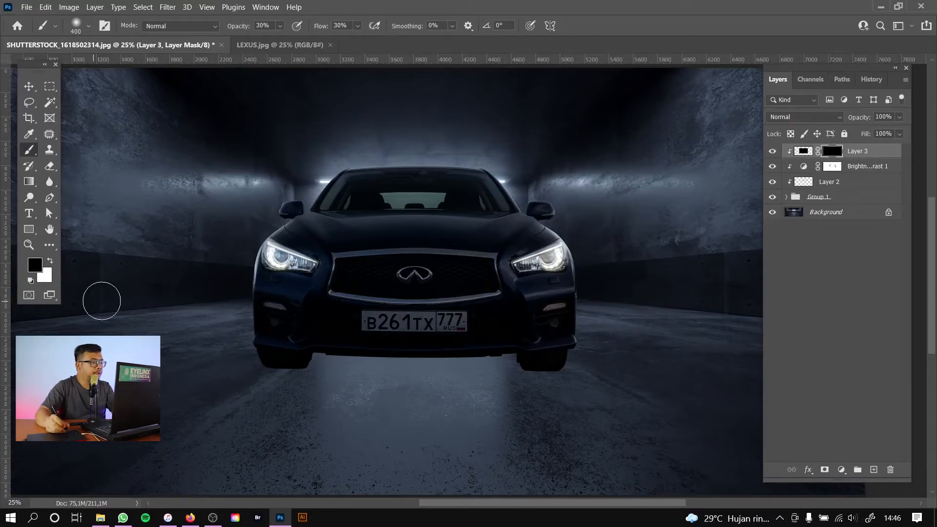
pyautogui.click(50, 260)
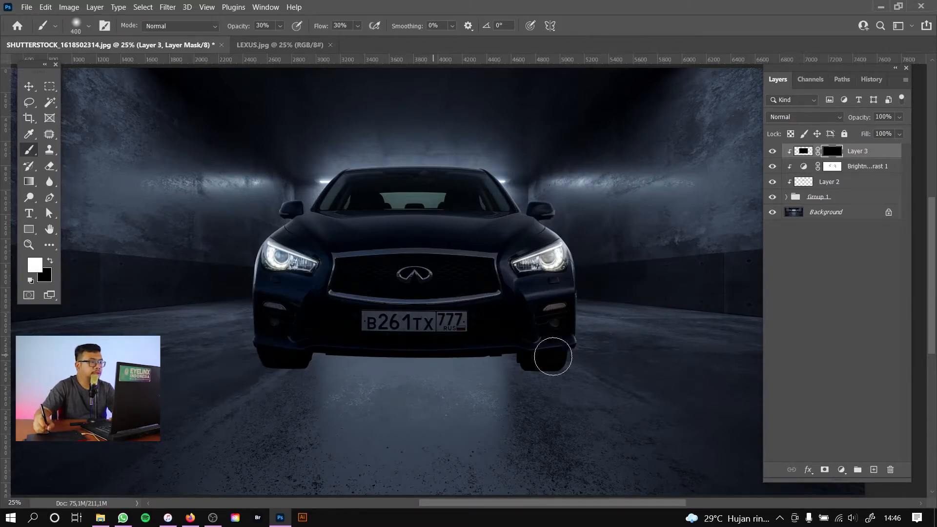
pyautogui.moveTo(640, 318)
pyautogui.mouseDown()
pyautogui.moveTo(381, 318)
pyautogui.moveTo(523, 310)
pyautogui.moveTo(361, 289)
pyautogui.moveTo(494, 302)
pyautogui.moveTo(333, 323)
pyautogui.moveTo(414, 325)
pyautogui.moveTo(329, 333)
pyautogui.mouseUp()
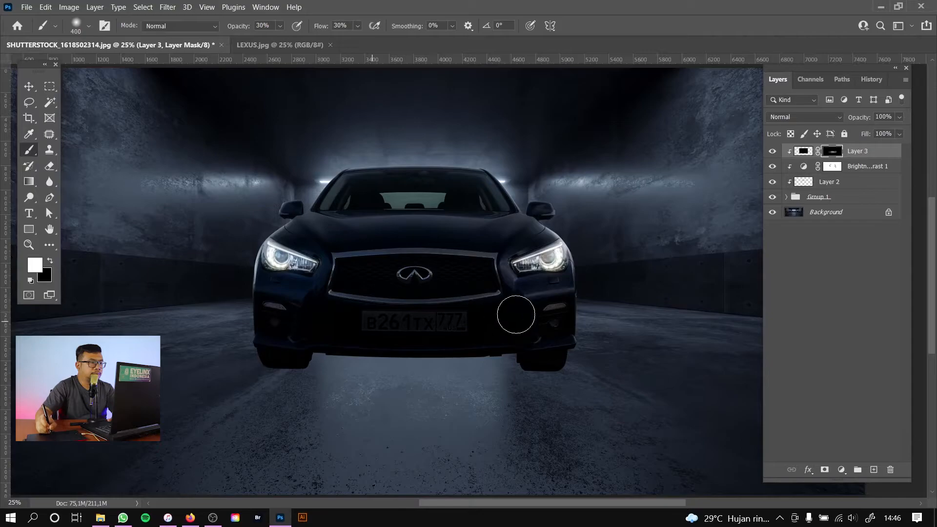
# - Paint white on Layer 3's mask across the grille and front bumper with an 800 px brush, comparing with the layer hidden
pyautogui.moveTo(516, 315)
pyautogui.mouseDown()
pyautogui.moveTo(312, 301)
pyautogui.moveTo(489, 302)
pyautogui.moveTo(322, 292)
pyautogui.moveTo(355, 263)
pyautogui.moveTo(337, 256)
pyautogui.mouseUp()
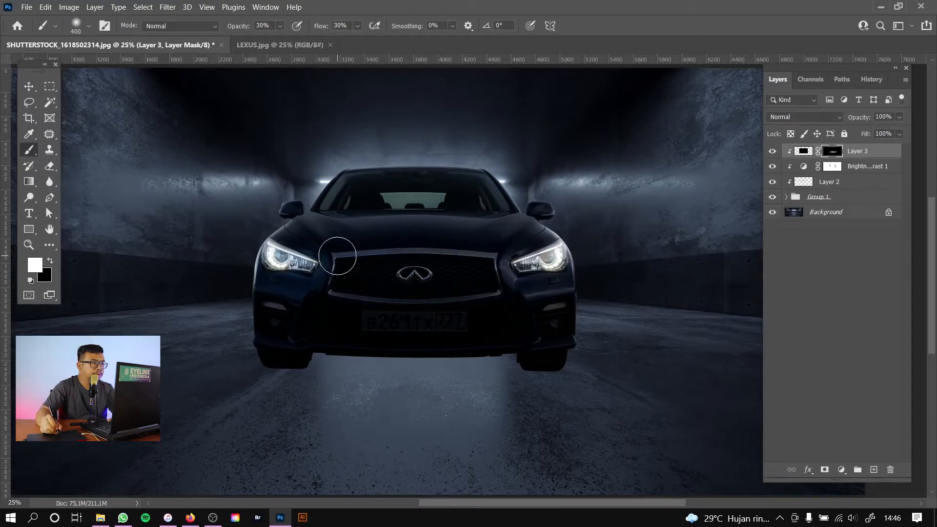
pyautogui.press(']')
pyautogui.press(']')
pyautogui.press(']')
pyautogui.press(']')
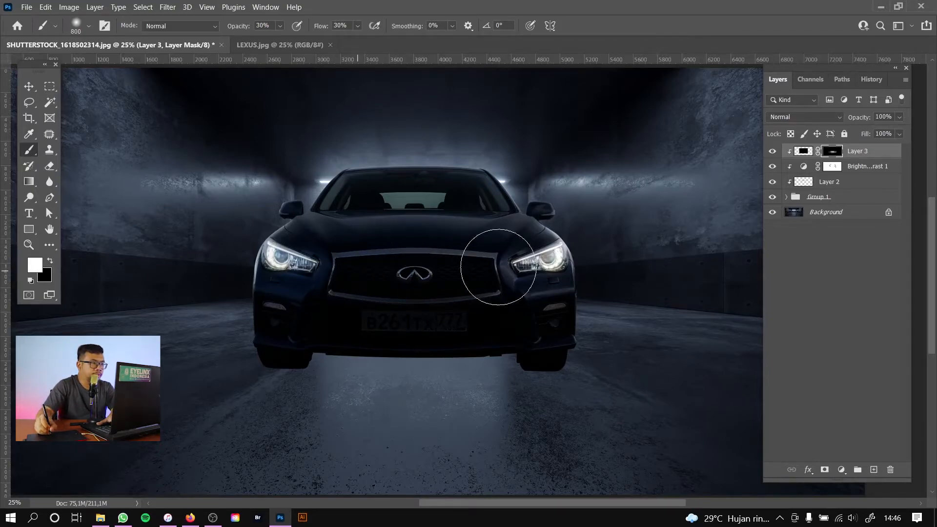
pyautogui.moveTo(498, 267)
pyautogui.mouseDown()
pyautogui.moveTo(319, 284)
pyautogui.moveTo(510, 274)
pyautogui.moveTo(312, 277)
pyautogui.moveTo(478, 267)
pyautogui.moveTo(525, 274)
pyautogui.moveTo(302, 293)
pyautogui.moveTo(336, 280)
pyautogui.moveTo(316, 274)
pyautogui.moveTo(549, 273)
pyautogui.moveTo(300, 287)
pyautogui.moveTo(320, 303)
pyautogui.moveTo(368, 277)
pyautogui.moveTo(537, 284)
pyautogui.moveTo(263, 297)
pyautogui.moveTo(278, 307)
pyautogui.moveTo(335, 299)
pyautogui.moveTo(344, 309)
pyautogui.moveTo(500, 321)
pyautogui.moveTo(551, 304)
pyautogui.moveTo(512, 318)
pyautogui.moveTo(289, 318)
pyautogui.mouseUp()
pyautogui.click(772, 151)
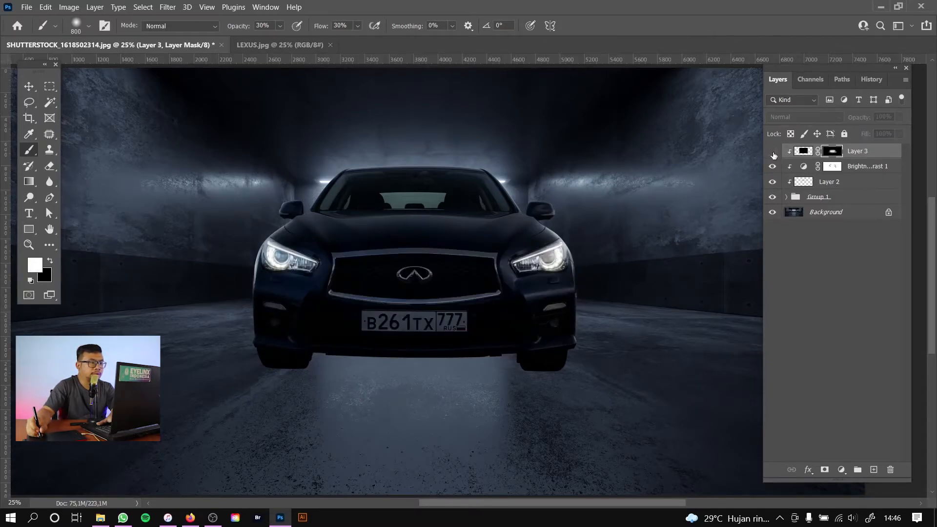
pyautogui.click(773, 152)
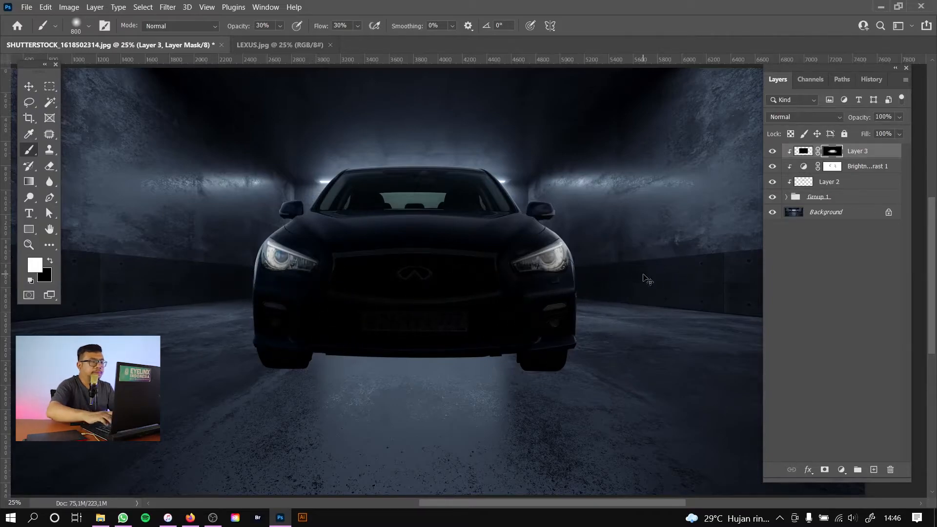
# - Paint black on Layer 3's mask over the right fender, fog light and bumper, reducing the brush to 100 px
pyautogui.hotkey('ctrl', '+')
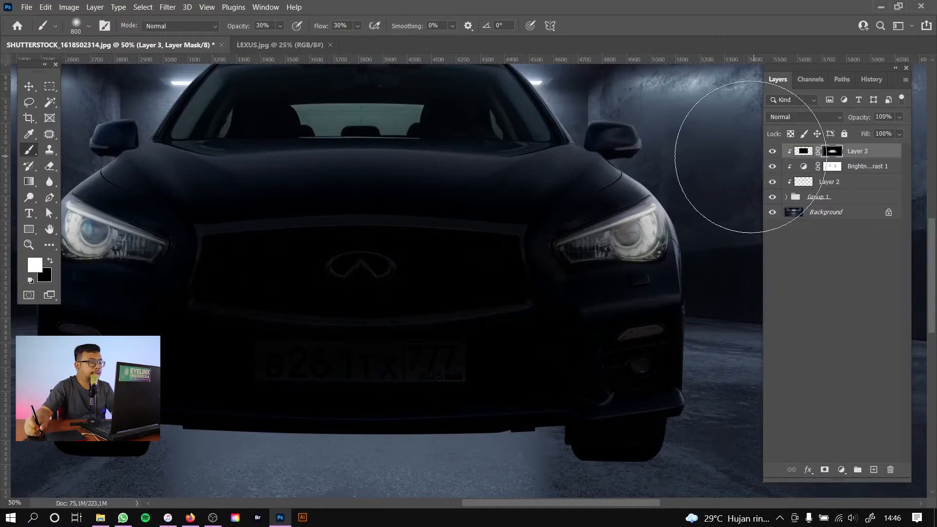
pyautogui.press('x')
pyautogui.moveTo(476, 236); pyautogui.dragTo(365, 182)
pyautogui.press('[')
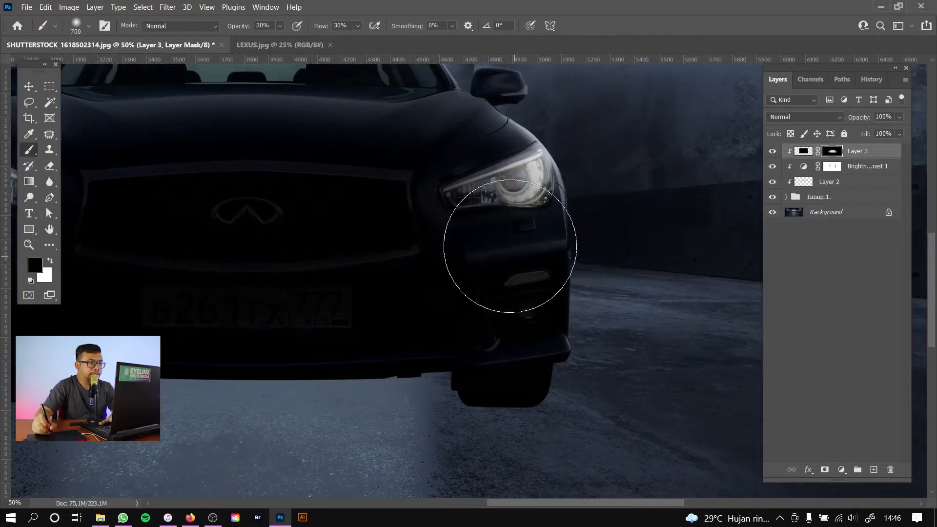
pyautogui.press('[')
pyautogui.press('[')
pyautogui.press('[')
pyautogui.press('[')
pyautogui.press('[')
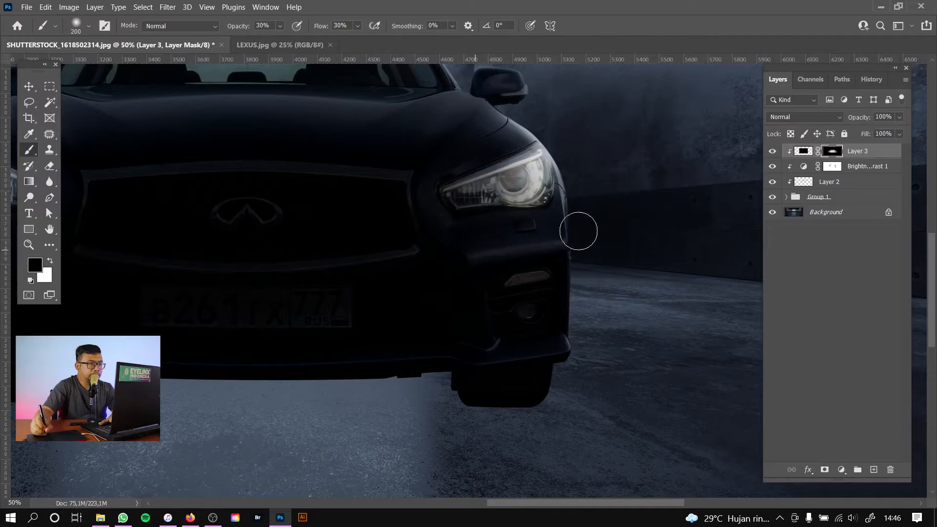
pyautogui.press('[')
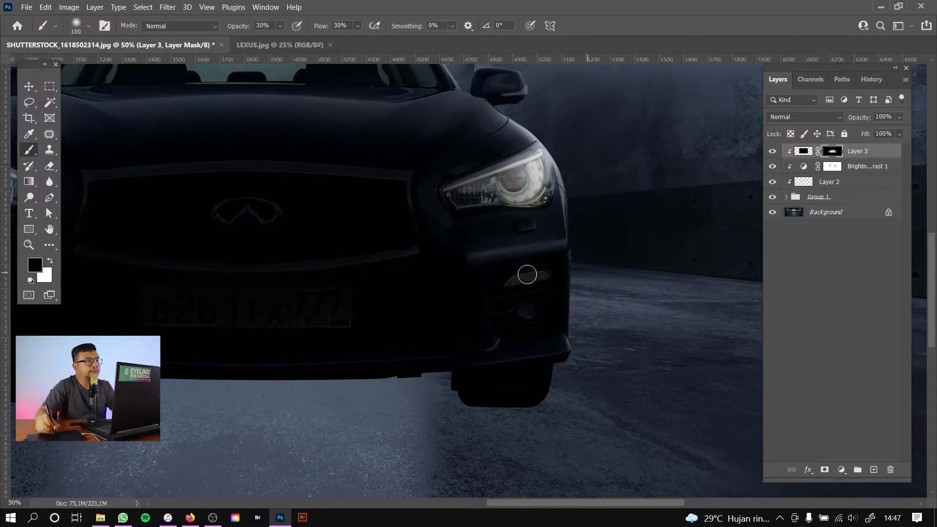
# - Paint black on Layer 3's mask over the left fender, fog light and bumper using brush sizes between 125 and 250 px
pyautogui.moveTo(286, 275); pyautogui.dragTo(596, 272)
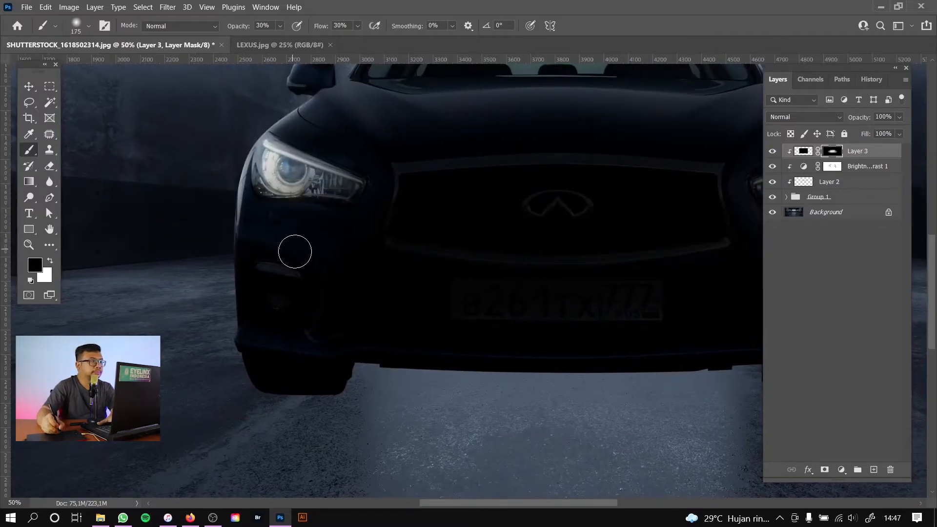
pyautogui.press(']')
pyautogui.press(']')
pyautogui.press(']')
pyautogui.press(']')
pyautogui.press('[')
pyautogui.press('[')
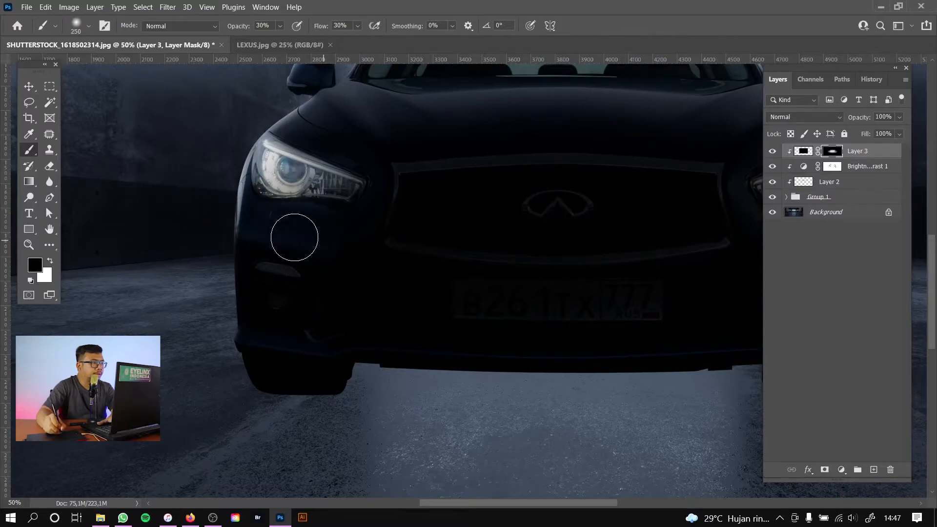
pyautogui.press('[')
pyautogui.press('[')
pyautogui.press('[')
pyautogui.press('[')
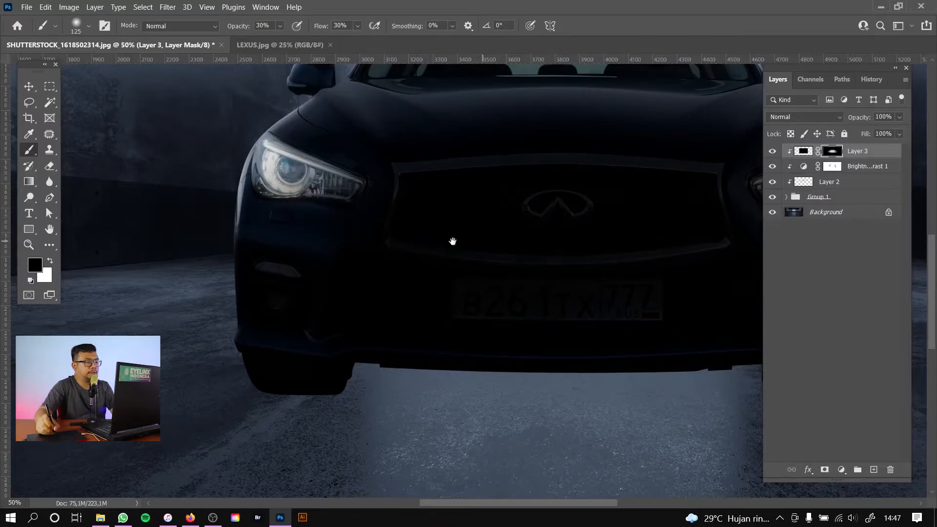
# - Reveal the grille and emblem by painting black on Layer 3's mask with a large brush of 600 to 1000 px
pyautogui.moveTo(452, 242); pyautogui.dragTo(240, 239)
pyautogui.press(']')
pyautogui.press(']')
pyautogui.press(']')
pyautogui.press(']')
pyautogui.press(']')
pyautogui.press(']')
pyautogui.press(']')
pyautogui.press(']')
pyautogui.press(']')
pyautogui.press(']')
pyautogui.press(']')
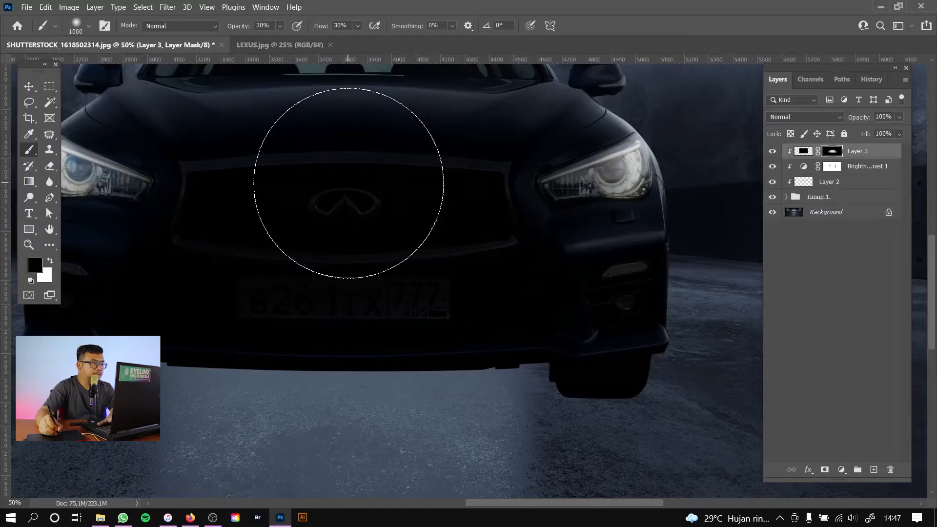
pyautogui.press('[')
pyautogui.press('[')
pyautogui.press('[')
pyautogui.press('[')
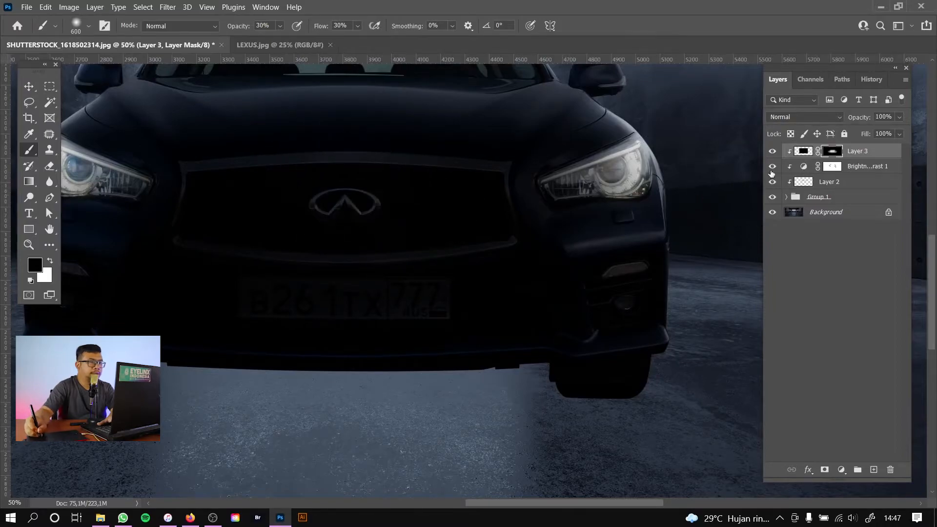
# - Paint black on the Brightness/Contrast mask over the emblem, grille and license plate with a 500 to 800 px brush
pyautogui.click(828, 167)
pyautogui.click(772, 166)
pyautogui.click(772, 167)
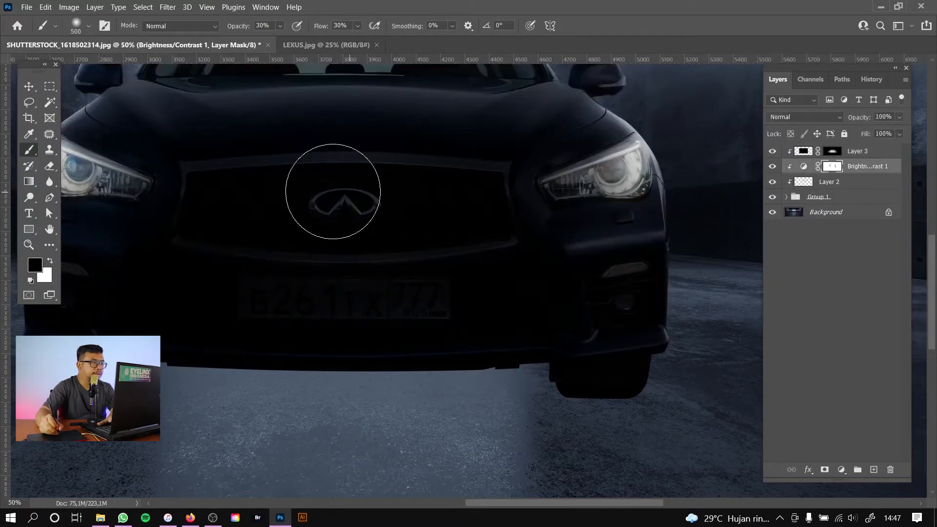
pyautogui.press('[')
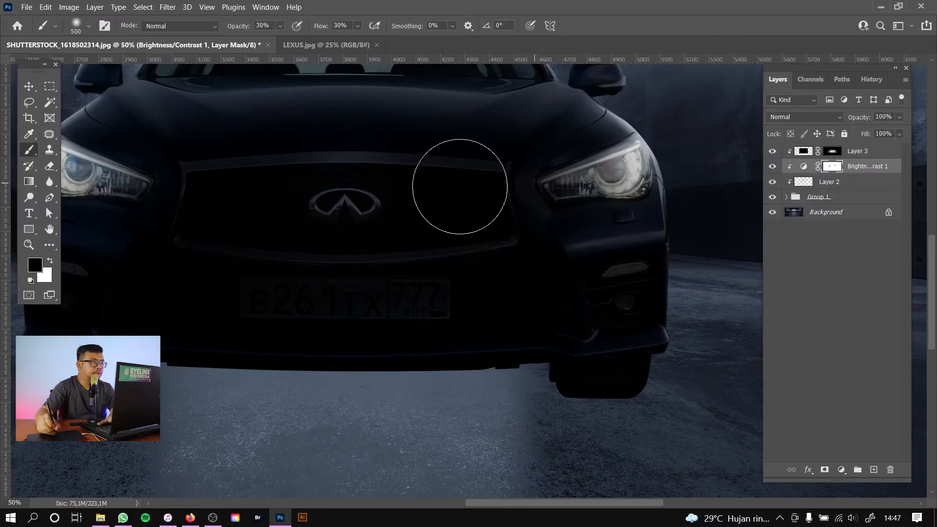
pyautogui.press(']')
pyautogui.press(']')
pyautogui.press(']')
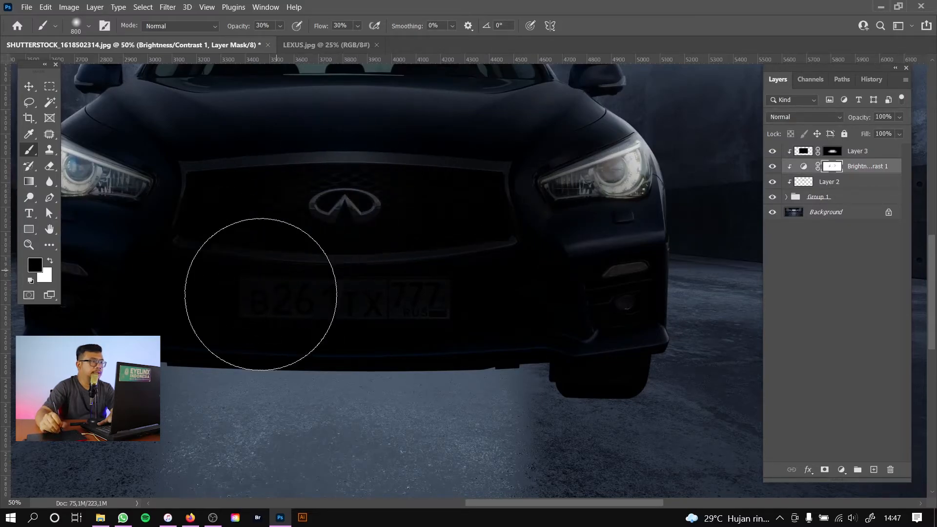
pyautogui.moveTo(368, 209); pyautogui.dragTo(420, 245)
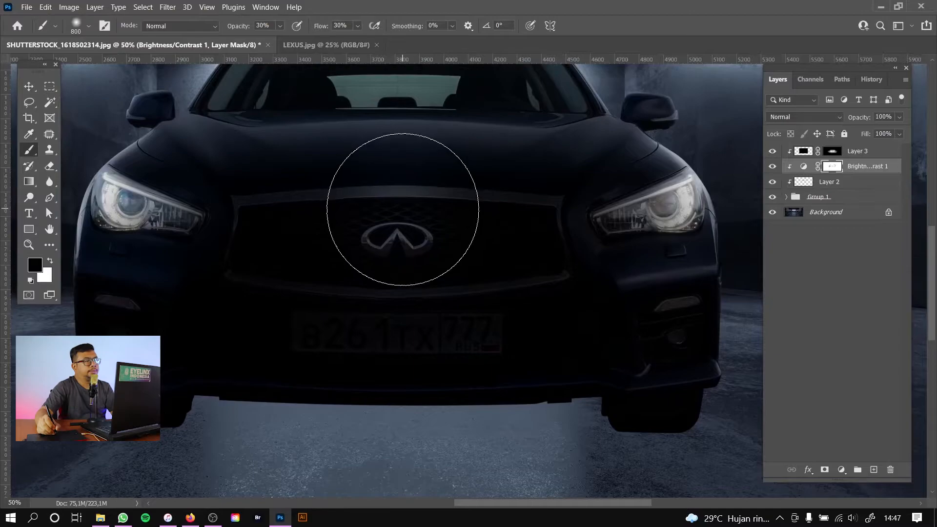
# - Paint black on the Brightness/Contrast mask along the hood and windshield base with a 400 to 700 px brush, then compare with Layer 3 hidden
pyautogui.moveTo(582, 297); pyautogui.dragTo(611, 415)
pyautogui.click(772, 166)
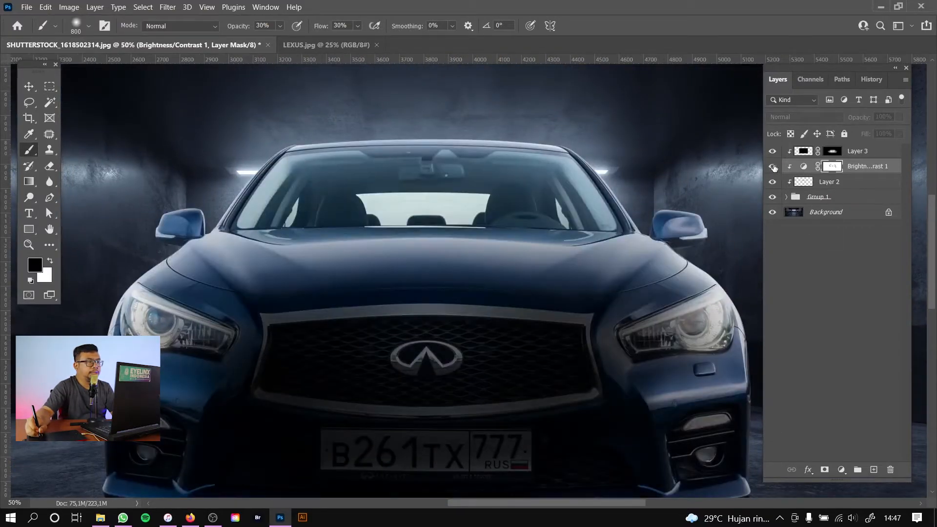
pyautogui.click(772, 166)
pyautogui.press('[')
pyautogui.press('[')
pyautogui.press('[')
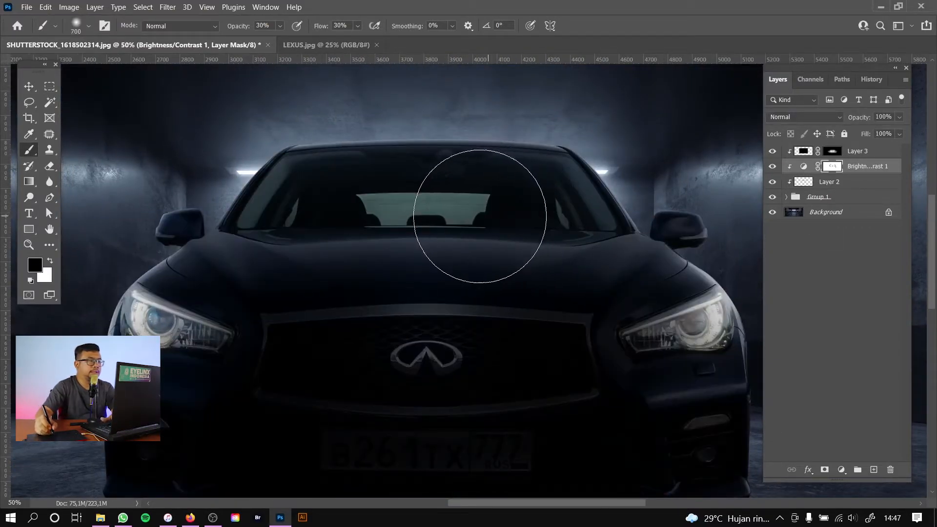
pyautogui.press('[')
pyautogui.press('[')
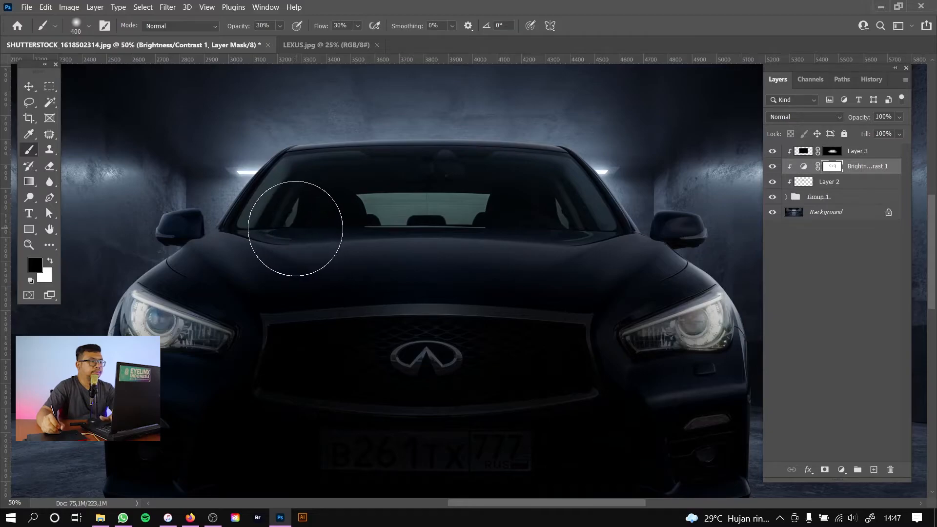
pyautogui.moveTo(324, 232)
pyautogui.mouseDown()
pyautogui.moveTo(571, 237)
pyautogui.moveTo(293, 241)
pyautogui.moveTo(660, 215)
pyautogui.moveTo(280, 226)
pyautogui.moveTo(598, 236)
pyautogui.moveTo(596, 222)
pyautogui.mouseUp()
pyautogui.press('x')
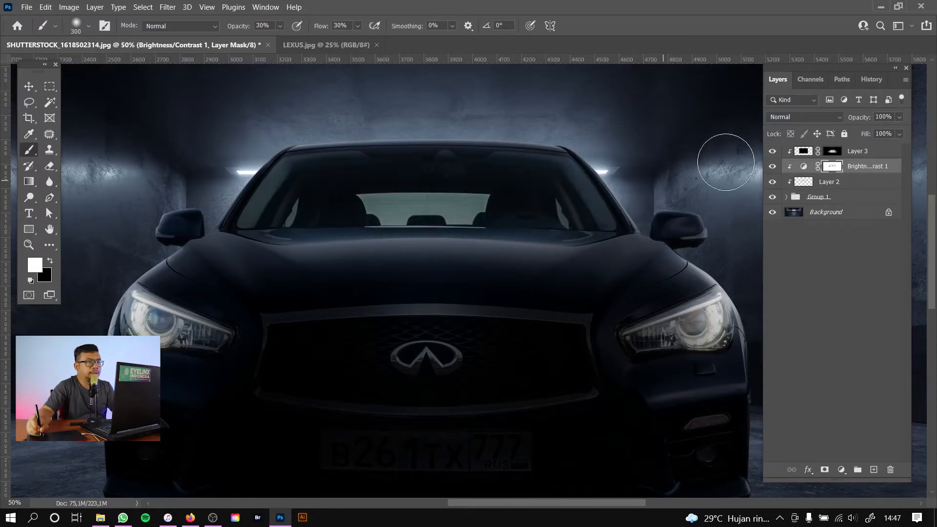
pyautogui.moveTo(762, 155); pyautogui.dragTo(767, 155)
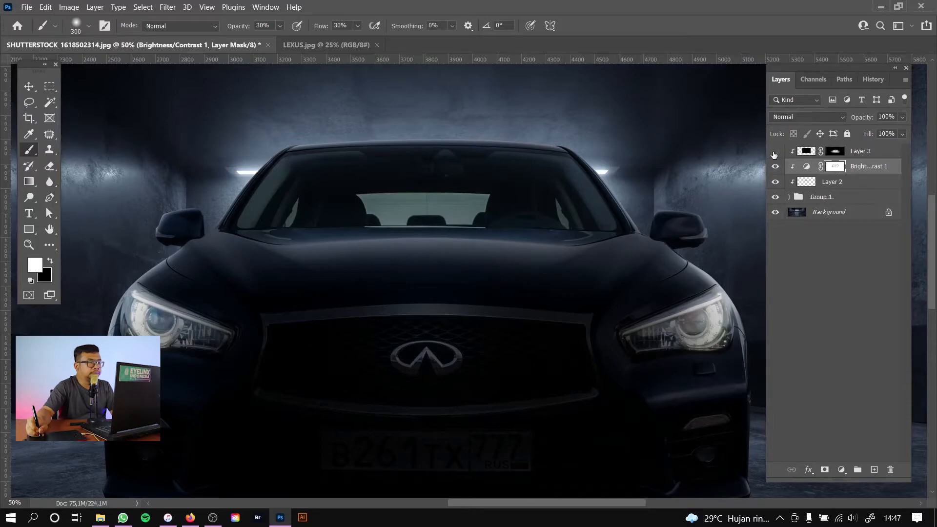
pyautogui.click(775, 151)
pyautogui.click(775, 152)
# - Paint black on Layer 3's mask around the left side of the bumper with a 175 px brush at 100% opacity and flow
pyautogui.moveTo(403, 328)
pyautogui.mouseDown()
pyautogui.moveTo(470, 245)
pyautogui.moveTo(316, 232)
pyautogui.mouseUp()
pyautogui.click(836, 151)
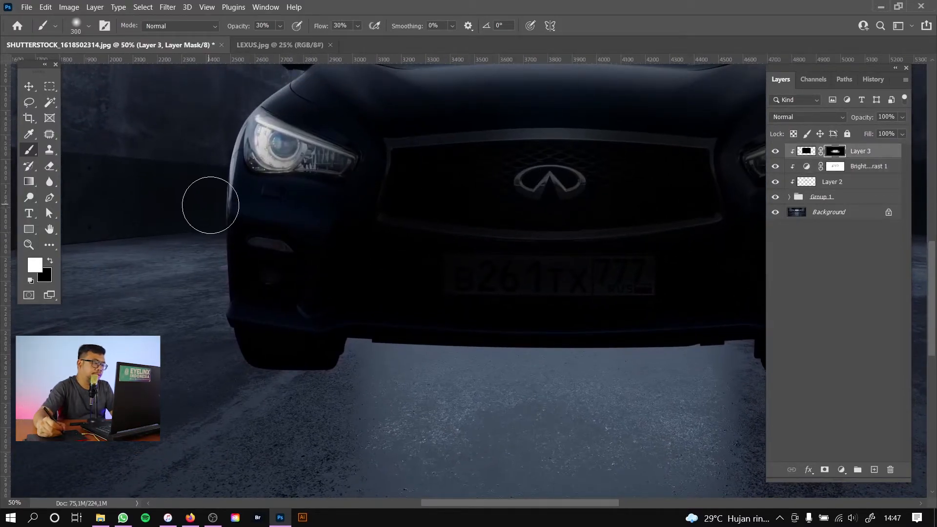
pyautogui.press('[')
pyautogui.press('[')
pyautogui.press('[')
pyautogui.press('[')
pyautogui.press('[')
pyautogui.press('x')
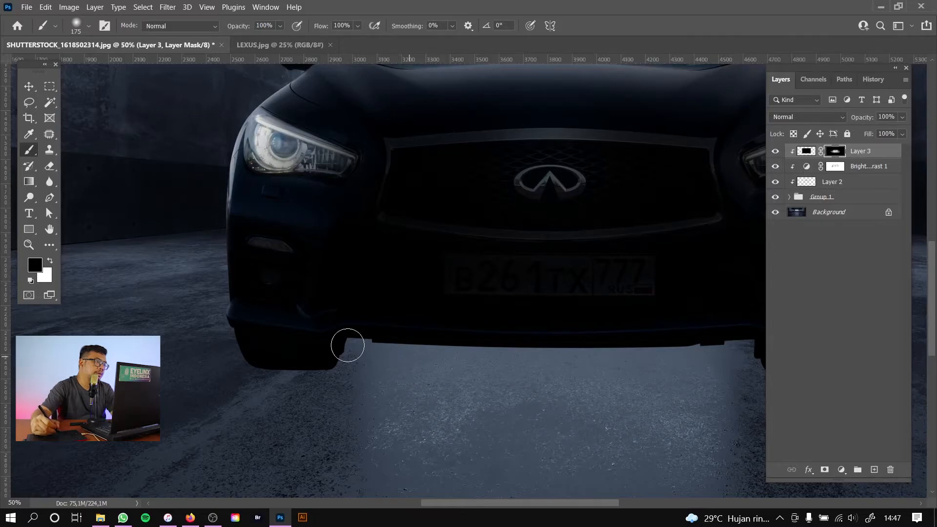
# - Paint black on Layer 3's mask along both lower bumper corners with a 100 px brush at 54% opacity and 61% flow
pyautogui.hscroll(5, 500, 293)
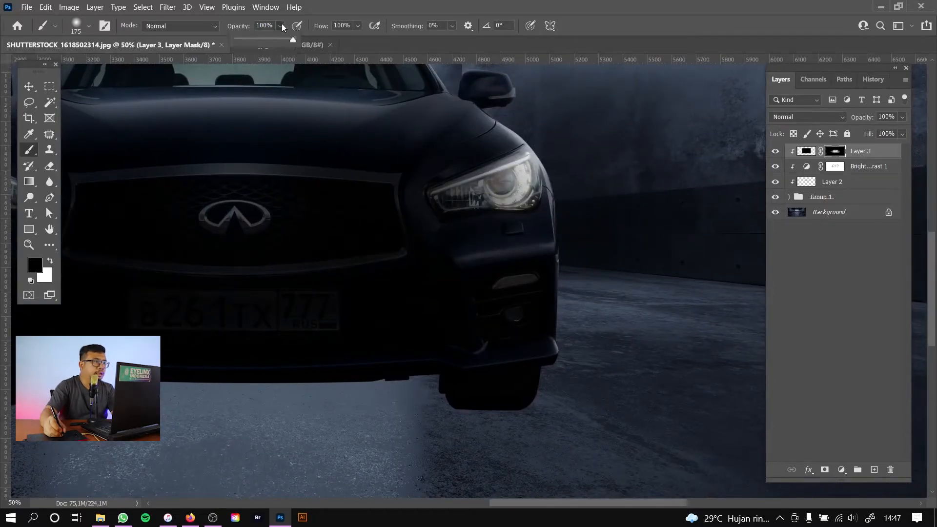
pyautogui.click(358, 26)
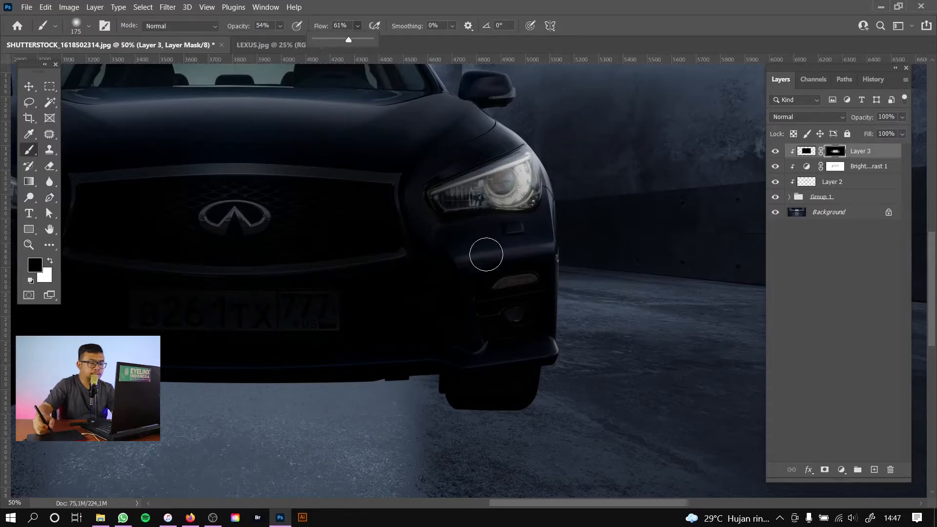
pyautogui.click(476, 270)
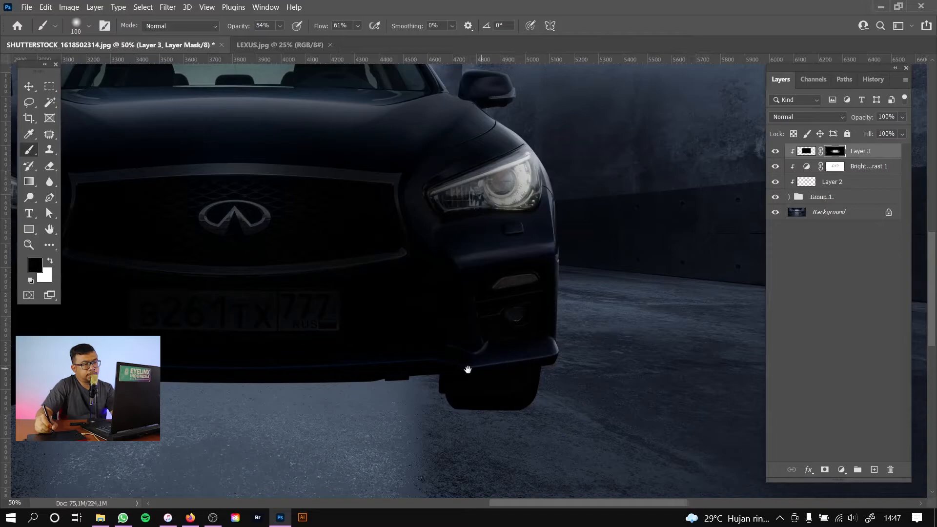
pyautogui.moveTo(467, 370); pyautogui.dragTo(654, 340)
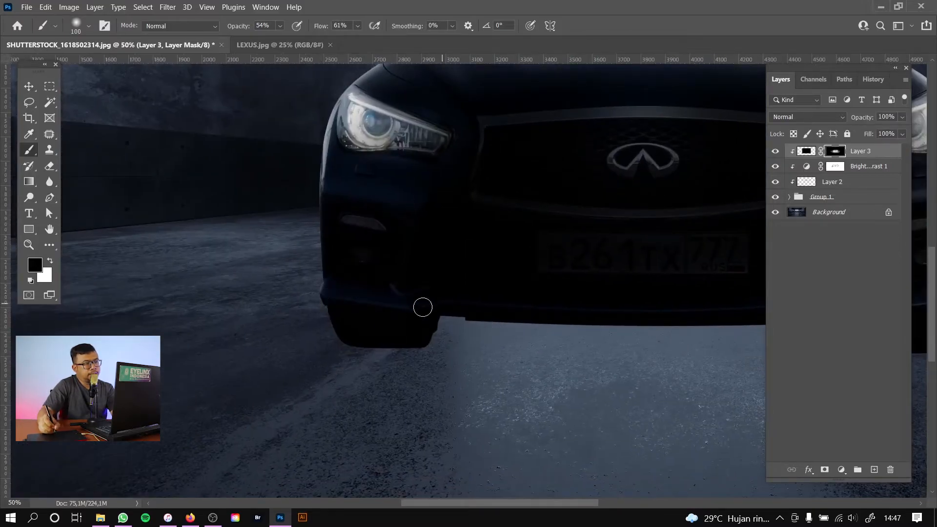
pyautogui.moveTo(776, 154); pyautogui.dragTo(782, 174)
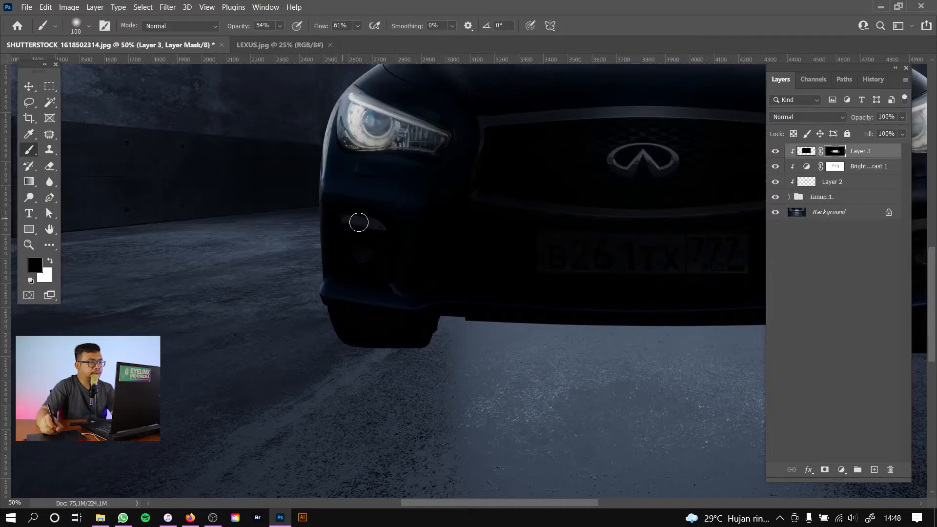
# - Paint black on the Brightness/Contrast mask over the right and left fog lights and their trim with a 70 px brush
pyautogui.moveTo(546, 255); pyautogui.dragTo(210, 268)
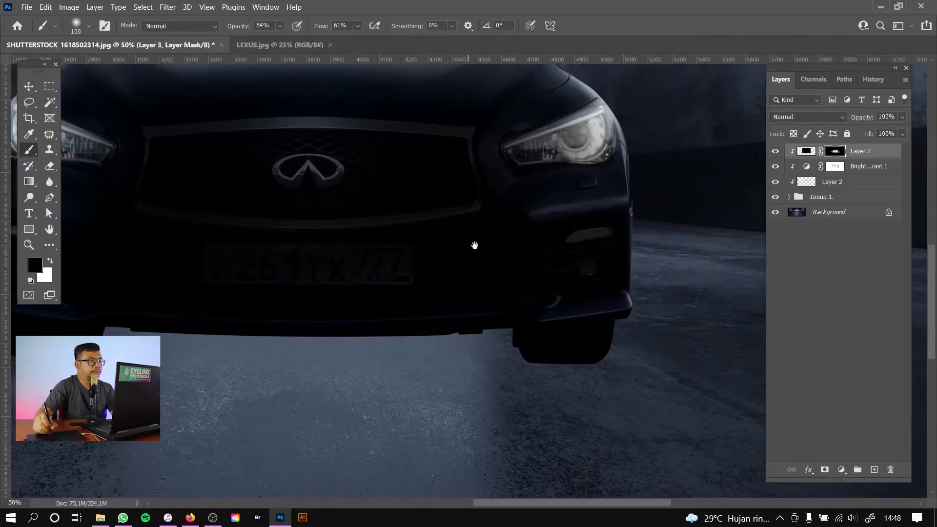
pyautogui.click(834, 168)
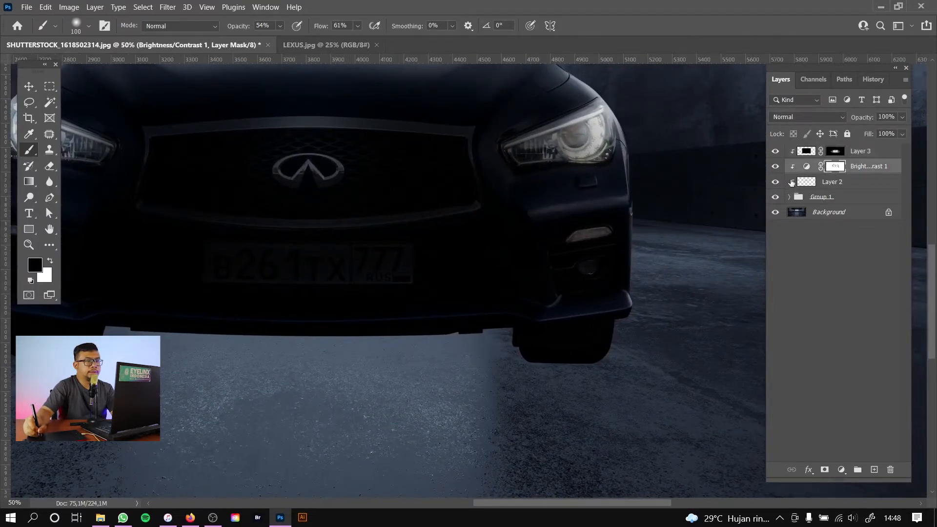
pyautogui.click(776, 166)
pyautogui.click(776, 166)
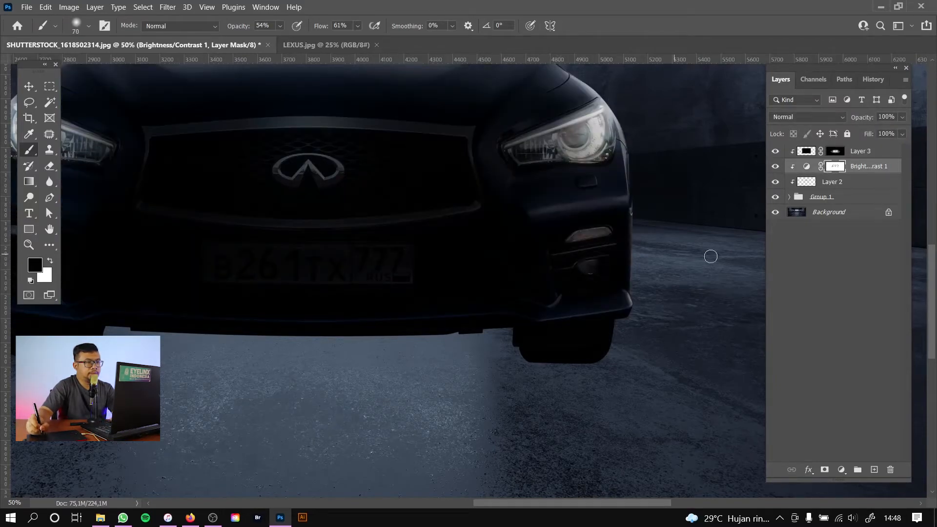
pyautogui.moveTo(493, 273); pyautogui.dragTo(596, 256)
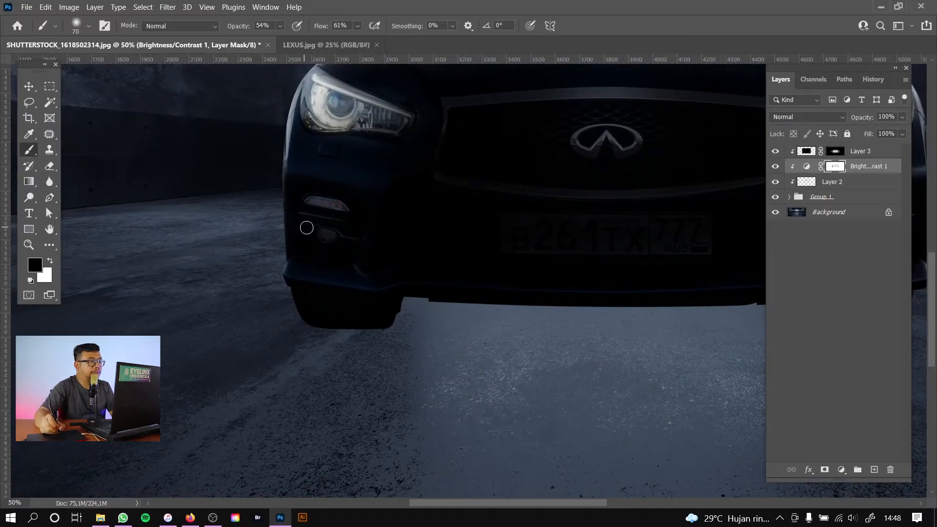
# - Paint black on Layer 3's mask over the right headlight with a 175 px brush at 54% opacity and 61% flow
pyautogui.hscroll(5, 306, 228)
pyautogui.scroll(2, 307, 228)
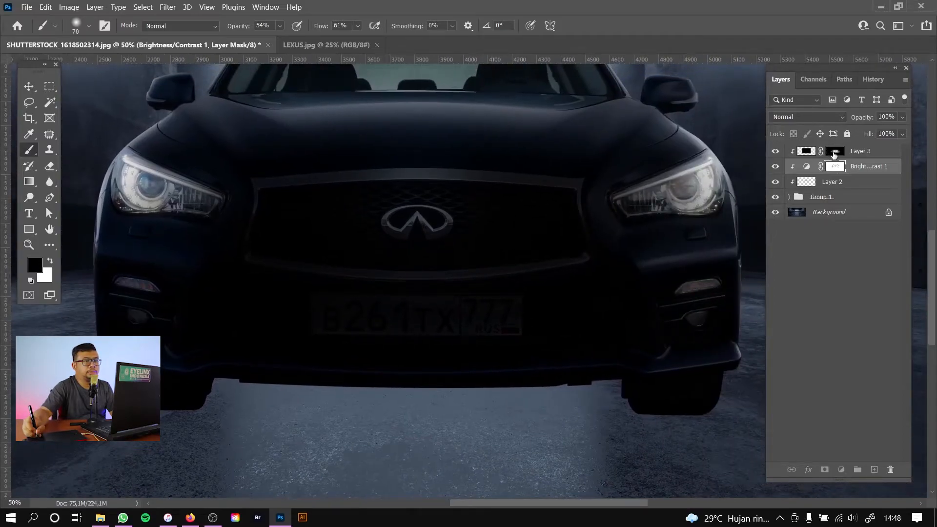
pyautogui.click(834, 155)
pyautogui.moveTo(711, 185); pyautogui.dragTo(651, 182)
pyautogui.press('x')
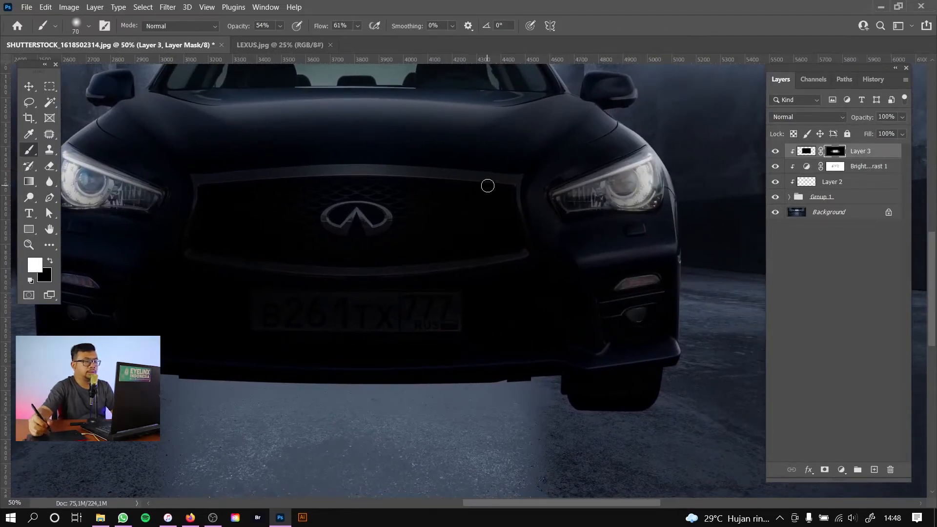
pyautogui.moveTo(571, 200)
pyautogui.mouseDown()
pyautogui.moveTo(644, 176)
pyautogui.moveTo(580, 201)
pyautogui.moveTo(639, 190)
pyautogui.mouseUp()
pyautogui.press('x')
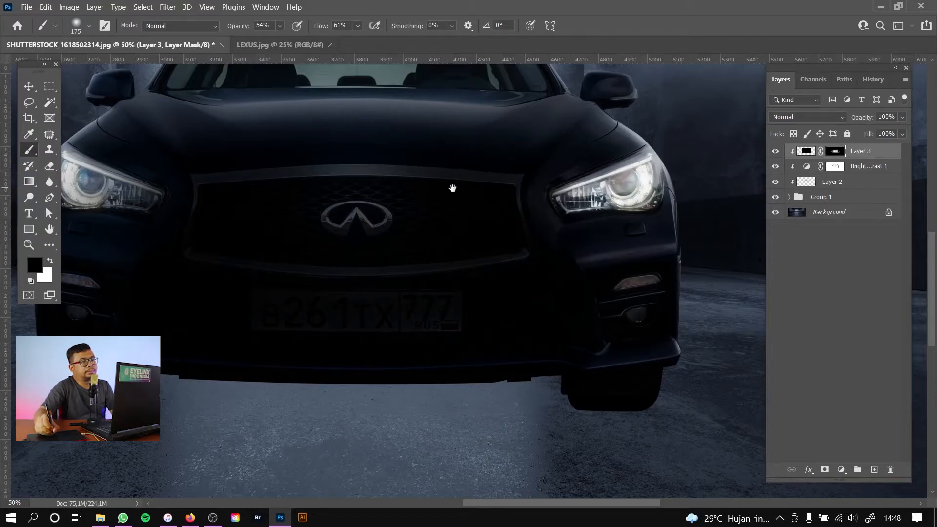
# - Paint black on Layer 3's mask over the left headlight, and finish both headlights with a 400 px brush
pyautogui.moveTo(453, 188); pyautogui.dragTo(574, 191)
pyautogui.moveTo(288, 209)
pyautogui.mouseDown()
pyautogui.moveTo(348, 207)
pyautogui.moveTo(286, 186)
pyautogui.moveTo(301, 200)
pyautogui.moveTo(277, 210)
pyautogui.moveTo(341, 211)
pyautogui.moveTo(263, 178)
pyautogui.mouseUp()
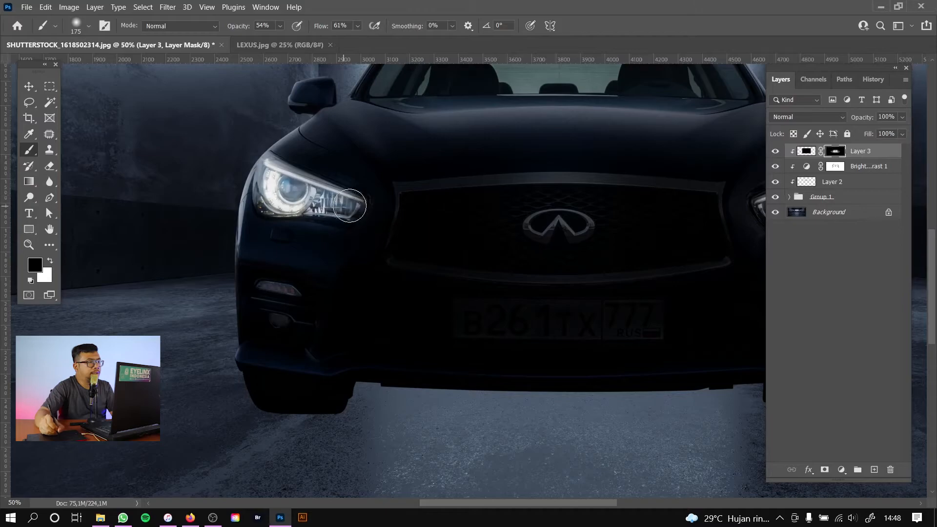
pyautogui.moveTo(350, 205); pyautogui.dragTo(261, 163)
pyautogui.press(']')
pyautogui.press(']')
pyautogui.press(']')
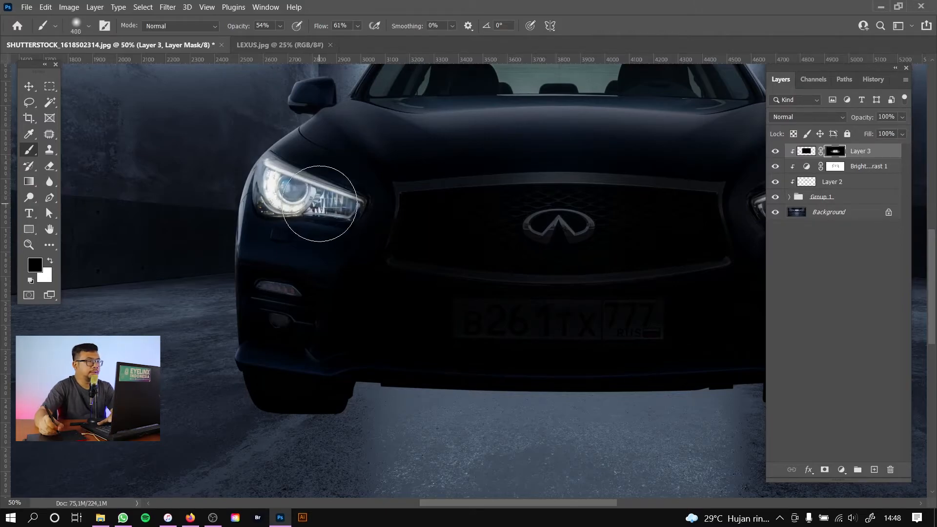
pyautogui.moveTo(658, 199); pyautogui.dragTo(553, 196)
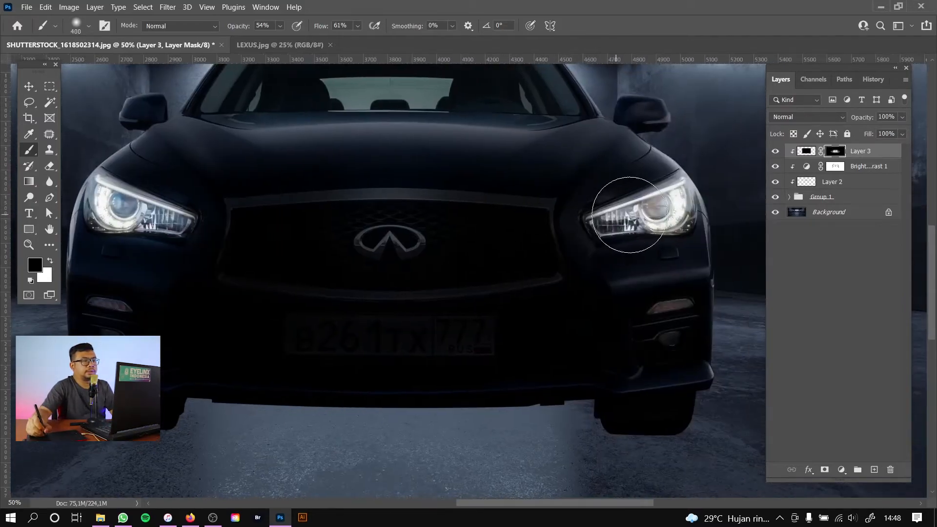
# - Add a new empty layer directly above the Background and below Group 1
pyautogui.click(835, 166)
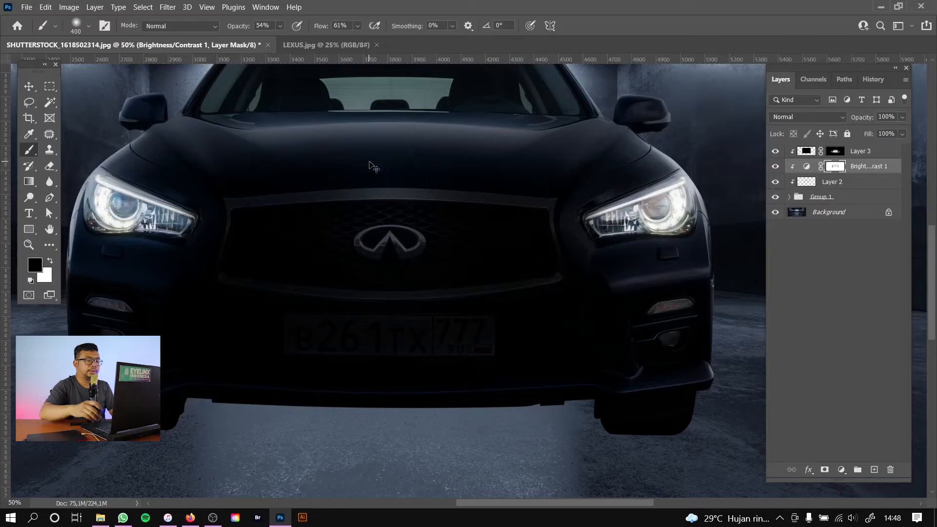
pyautogui.hotkey('ctrl', '-')
pyautogui.hotkey('ctrl', '-')
pyautogui.hotkey('ctrl', '-')
pyautogui.hotkey('ctrl', '-')
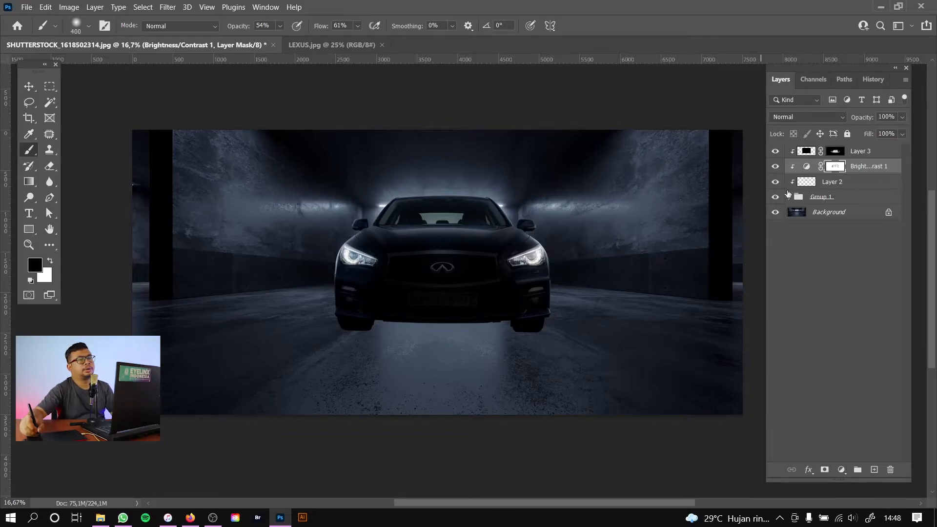
pyautogui.click(833, 215)
pyautogui.click(874, 469)
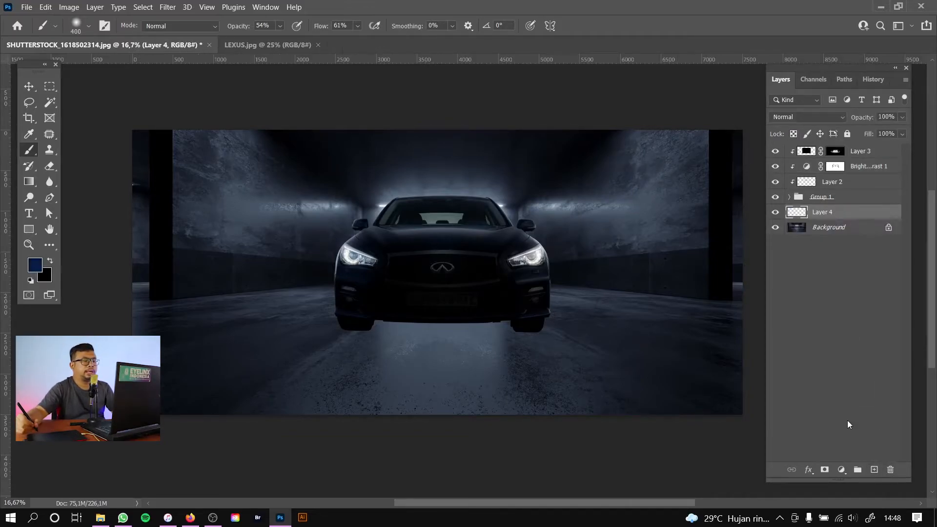
# - Draw a closed trapezoid path on the floor from the car's front wheels, widening to just beyond the image's lower edge
pyautogui.press('p')
pyautogui.click(344, 324)
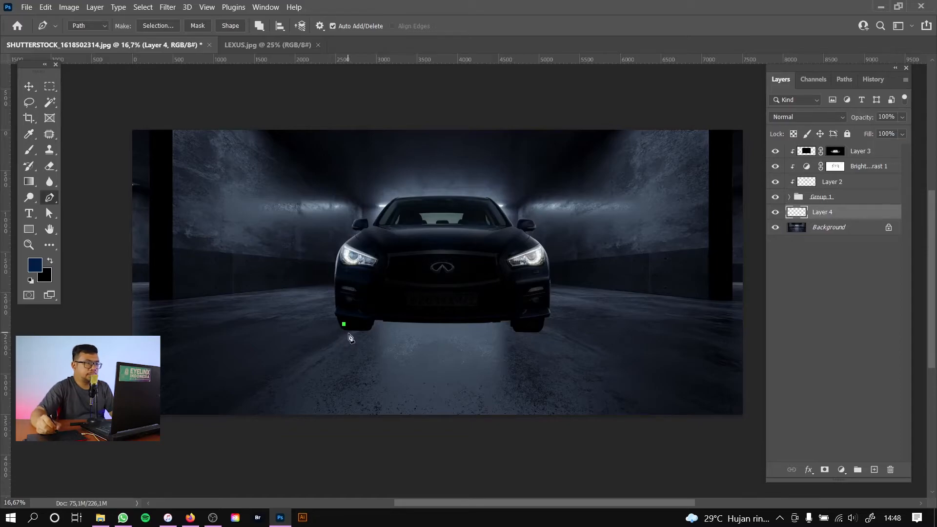
pyautogui.click(189, 423)
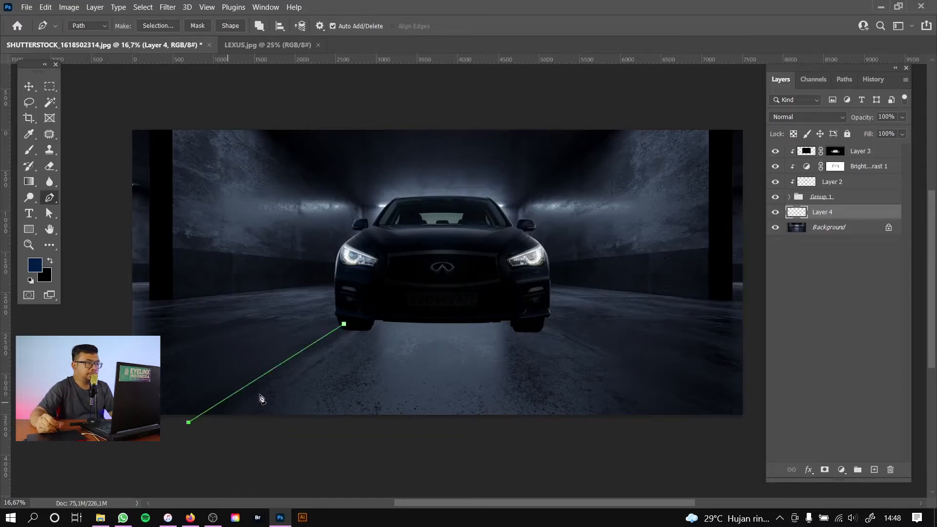
pyautogui.click(738, 419)
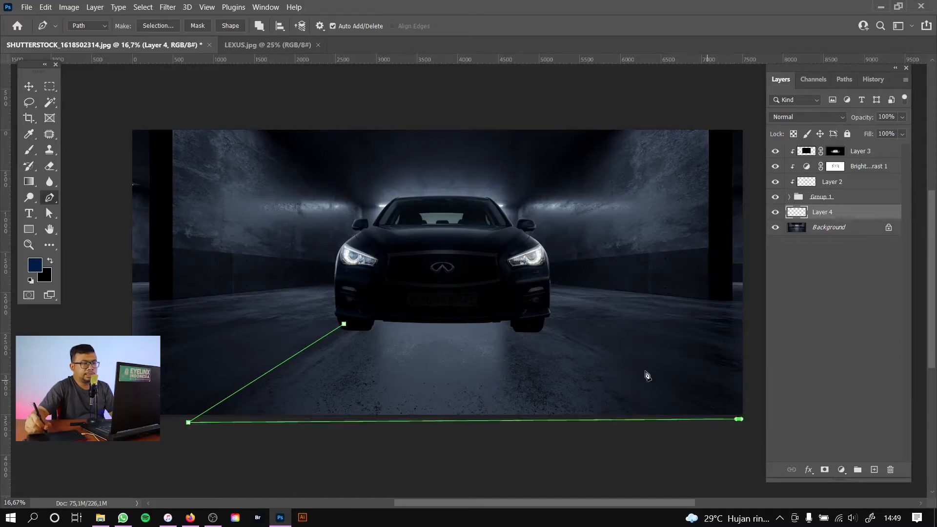
pyautogui.click(534, 320)
pyautogui.moveTo(531, 320); pyautogui.dragTo(527, 318)
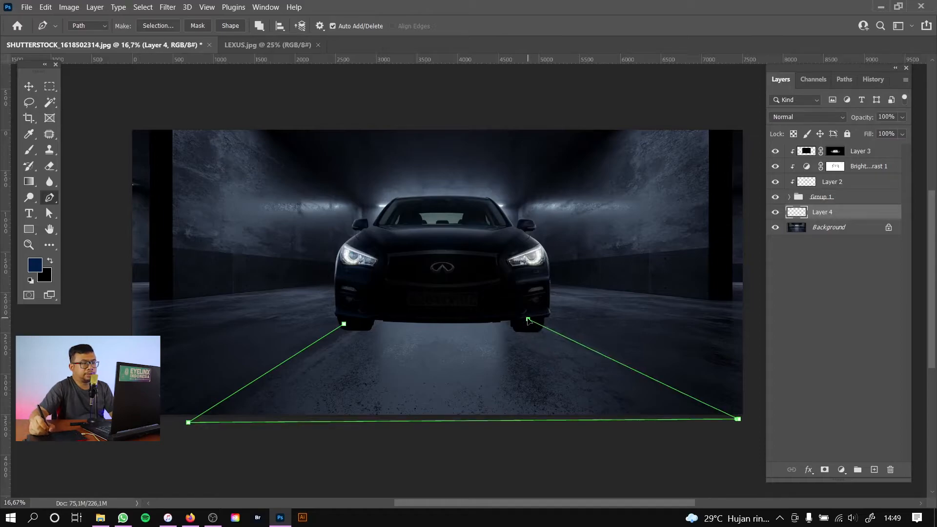
pyautogui.click(726, 419)
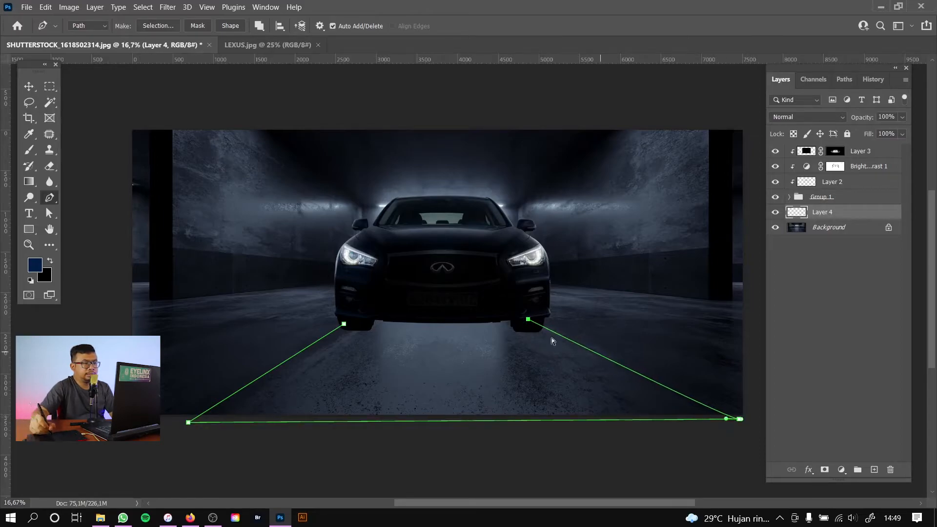
pyautogui.moveTo(529, 320); pyautogui.dragTo(518, 319)
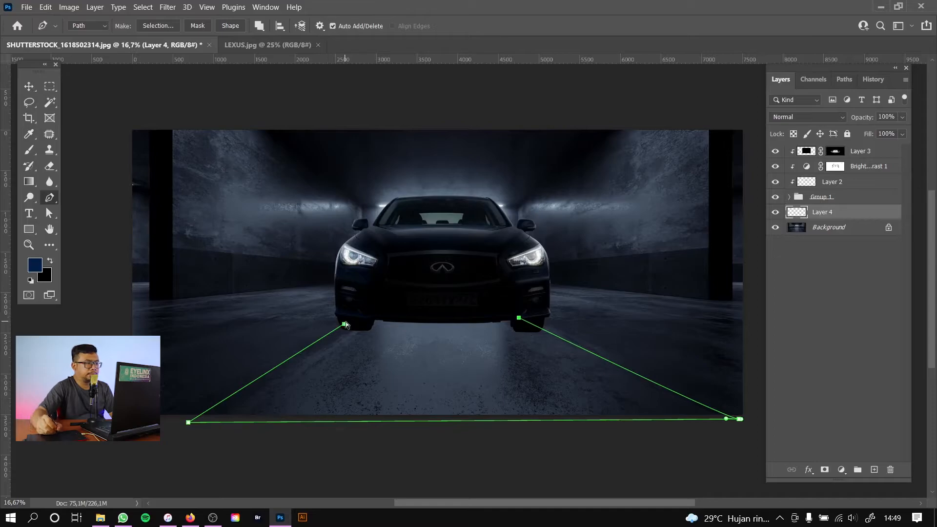
pyautogui.moveTo(345, 325); pyautogui.dragTo(358, 319)
pyautogui.click(363, 315)
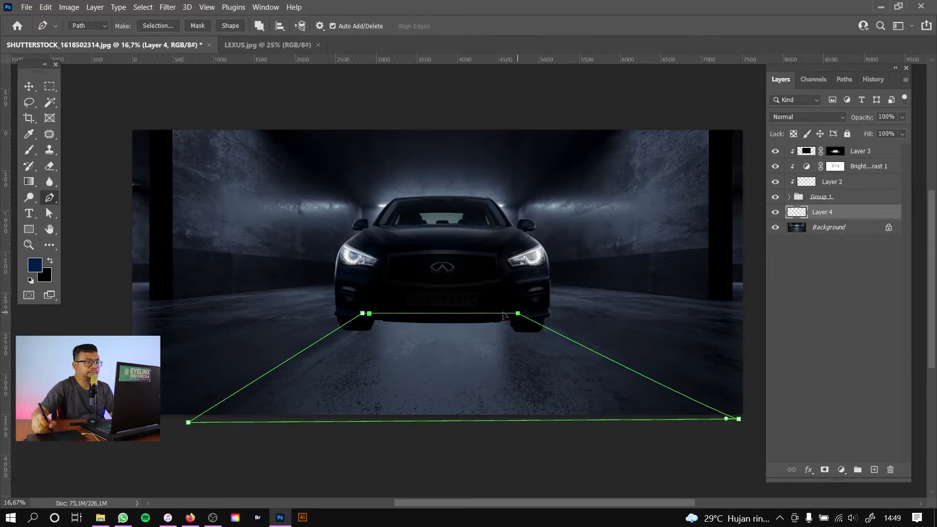
# - Convert the trapezoid path to a selection, fill it with black on Layer 4, and deselect
pyautogui.hotkey('ctrl', 'Return')
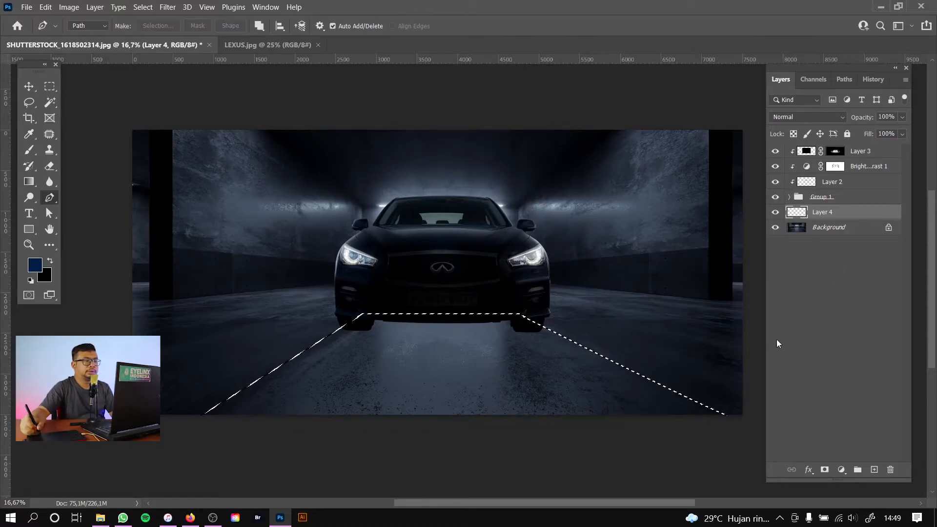
pyautogui.hotkey('ctrl', 'BackSpace')
pyautogui.hotkey('ctrl', 'd')
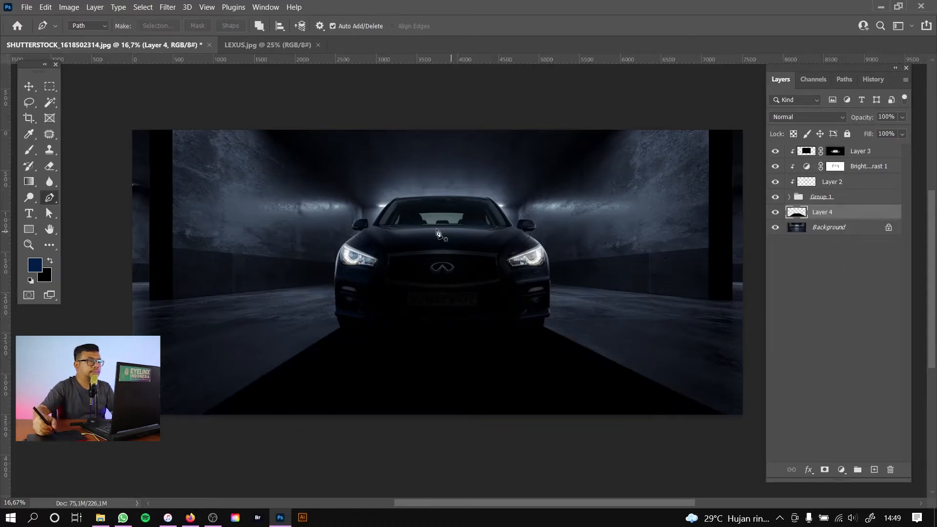
# - Apply a Gaussian Blur with a radius of 29.1 pixels to the black shadow on Layer 4
pyautogui.click(172, 8)
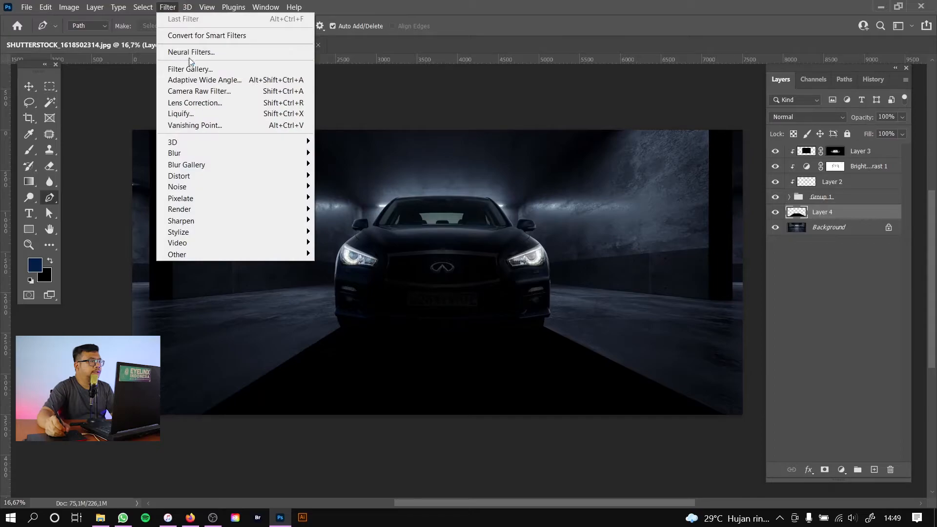
pyautogui.moveTo(221, 152)
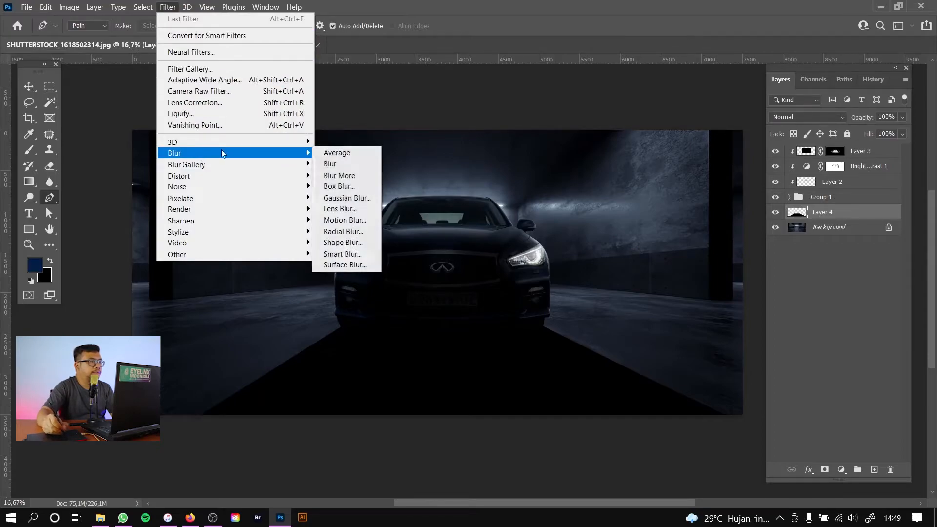
pyautogui.click(347, 198)
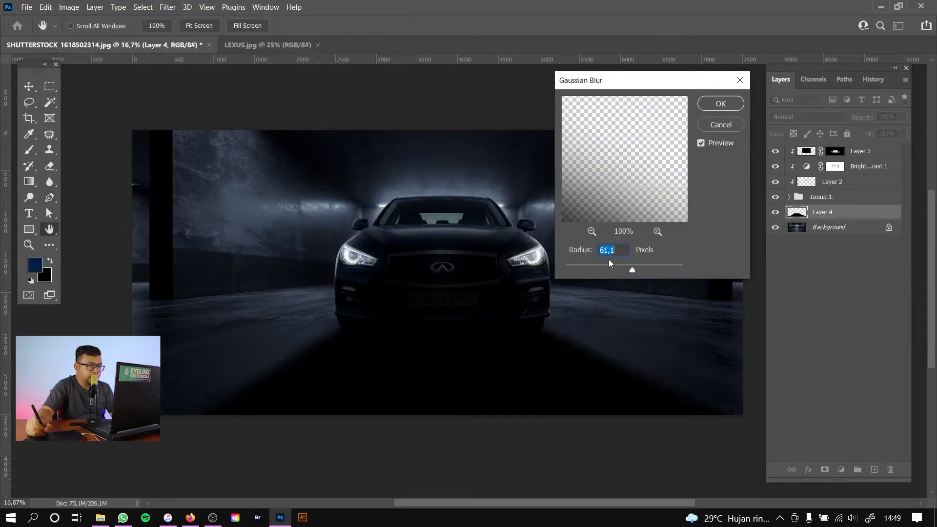
pyautogui.moveTo(602, 269); pyautogui.dragTo(622, 268)
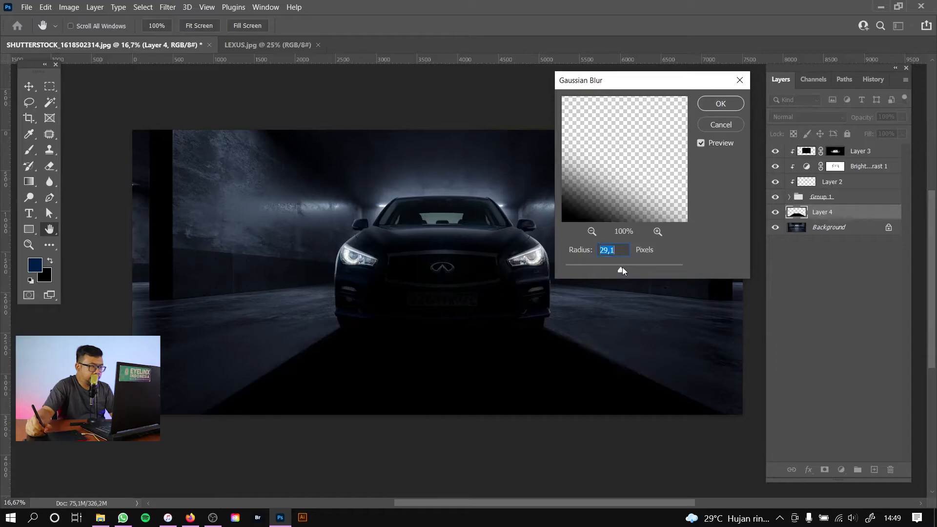
pyautogui.click(721, 103)
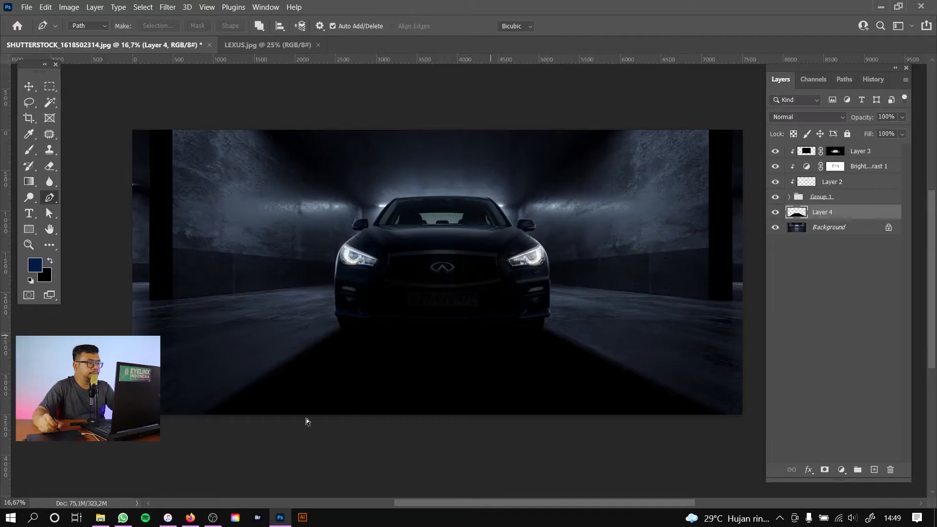
# - Transform the shadow on Layer 4 by pulling its lower-left corner outward, to about 104.97% width and -13.82 degrees horizontal skew
pyautogui.hotkey('ctrl', 't')
pyautogui.moveTo(194, 416); pyautogui.dragTo(166, 416)
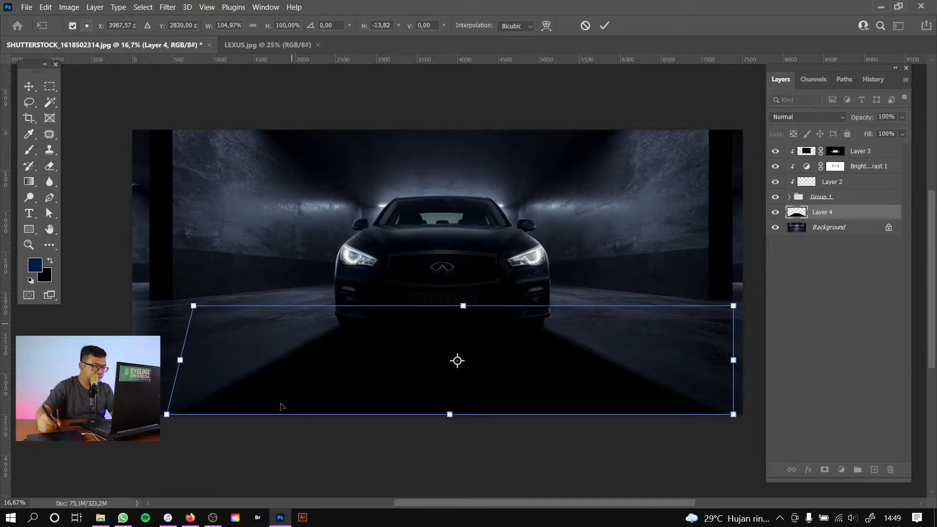
pyautogui.press('Return')
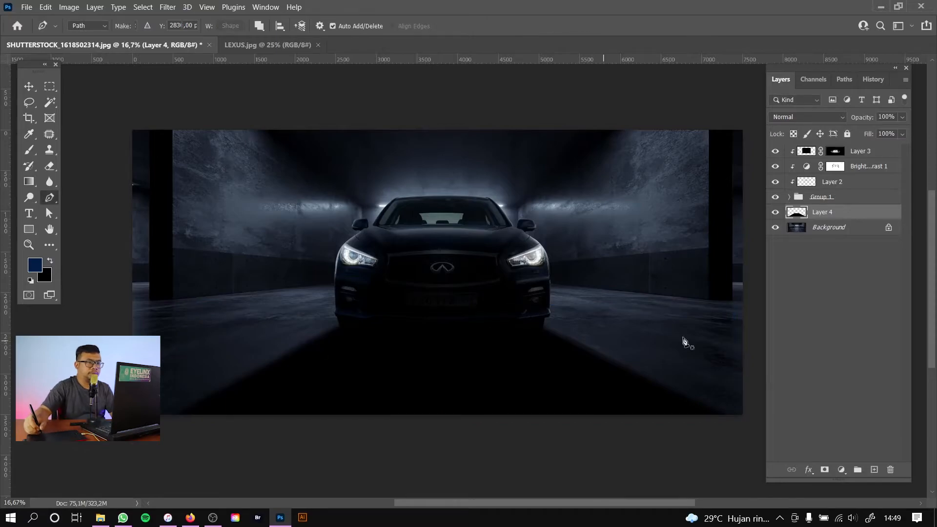
# - Add a layer mask to Layer 4 and invert it to black
pyautogui.click(825, 470)
pyautogui.press('x')
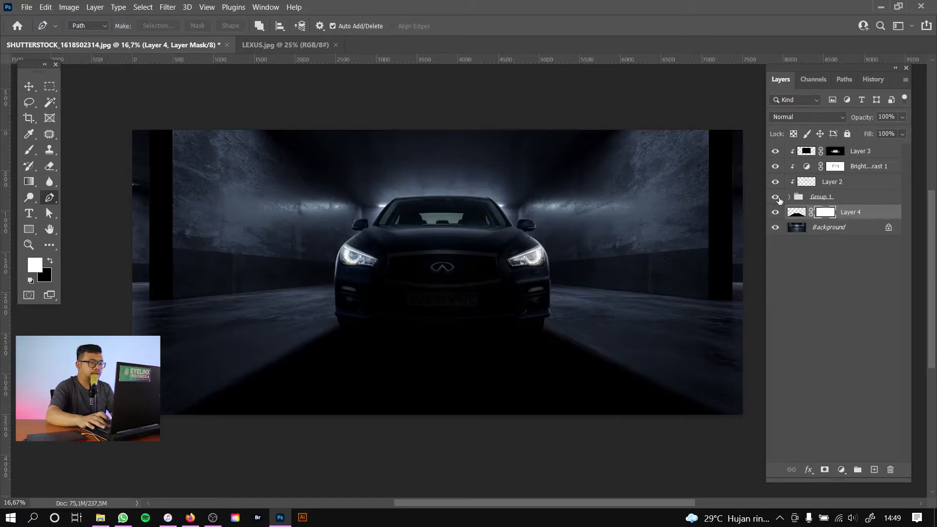
pyautogui.hotkey('ctrl', 'i')
# - Paint white on Layer 4's mask beneath the car and beside its wheels with an 1800 px brush at 54% opacity
pyautogui.press('b')
pyautogui.press(']')
pyautogui.press(']')
pyautogui.press(']')
pyautogui.press(']')
pyautogui.press(']')
pyautogui.press(']')
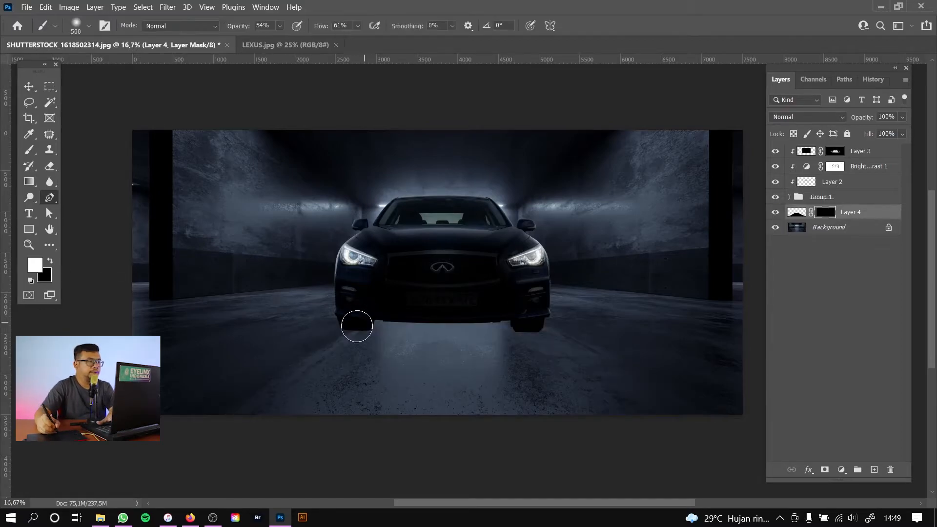
pyautogui.press(']')
pyautogui.press(']')
pyautogui.press(']')
pyautogui.press(']')
pyautogui.press(']')
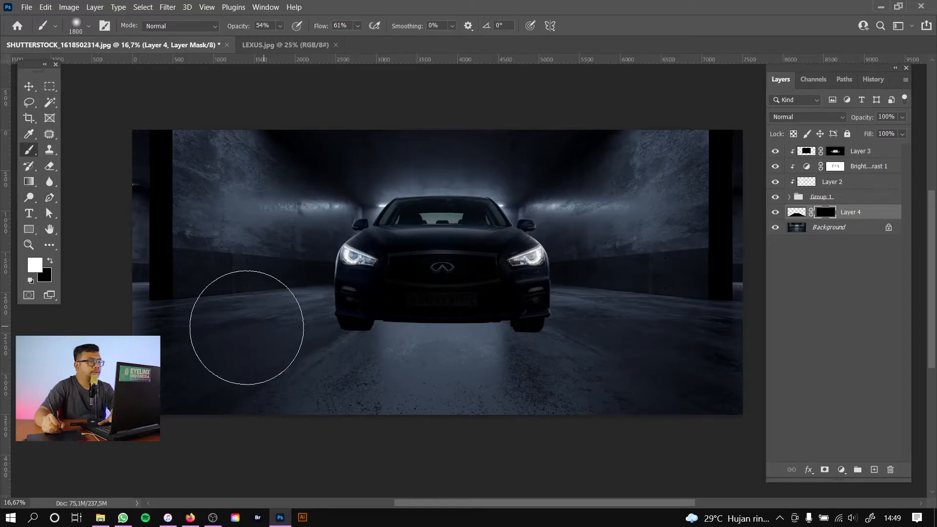
pyautogui.moveTo(607, 310)
pyautogui.mouseDown()
pyautogui.moveTo(373, 305)
pyautogui.moveTo(628, 299)
pyautogui.mouseUp()
# - Paint white on Layer 4's mask across the foreground floor with a 2100 px brush
pyautogui.press(']')
pyautogui.press(']')
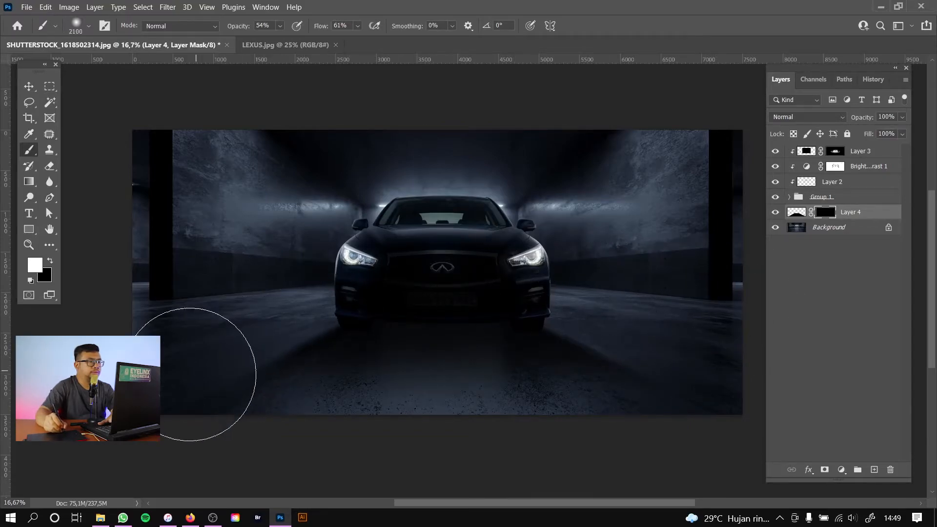
pyautogui.moveTo(177, 366)
pyautogui.mouseDown()
pyautogui.moveTo(371, 398)
pyautogui.moveTo(763, 429)
pyautogui.mouseUp()
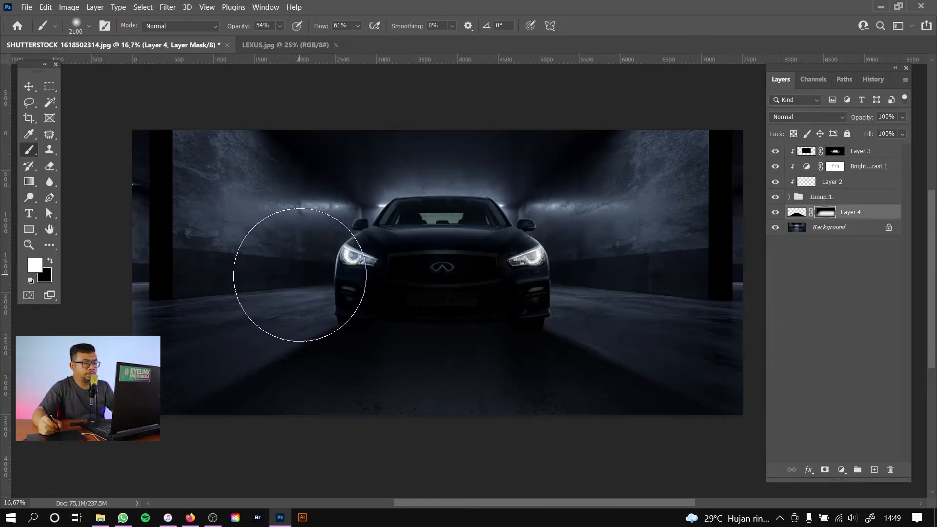
# - Paint black on Layer 4's mask along the shadow's outer edges with a 1000 to 500 px brush at 100% opacity and flow
pyautogui.press('[')
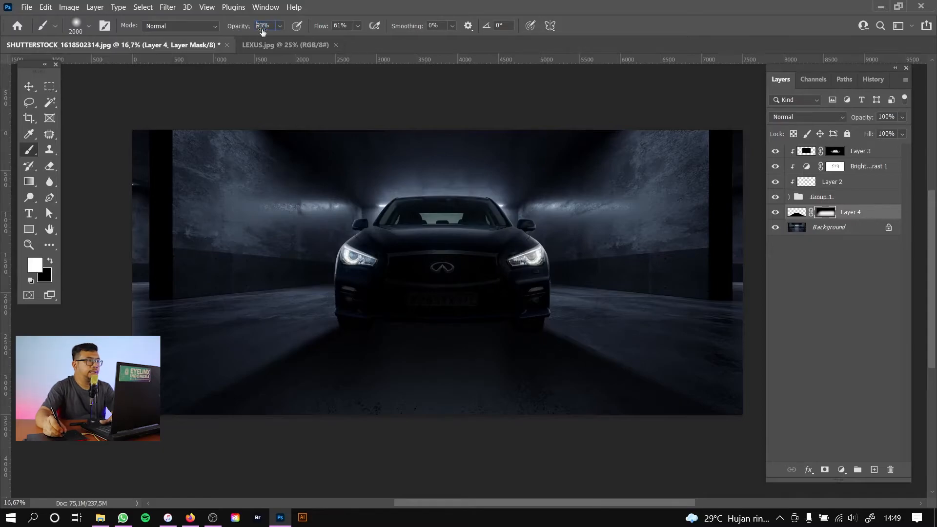
pyautogui.hotkey('shift', '0')
pyautogui.press('[')
pyautogui.press('[')
pyautogui.press('[')
pyautogui.press('[')
pyautogui.press('[')
pyautogui.press('[')
pyautogui.press('[')
pyautogui.press('[')
pyautogui.press('[')
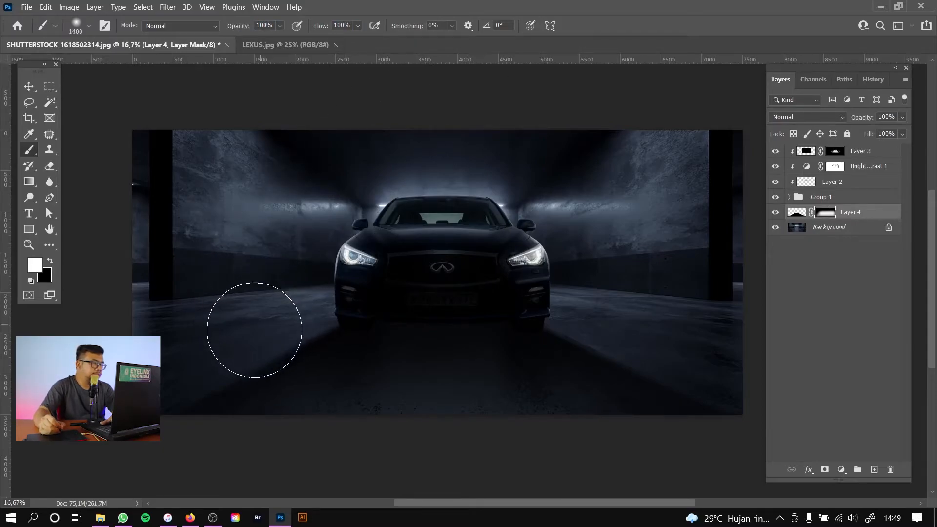
pyautogui.press('[')
pyautogui.press('x')
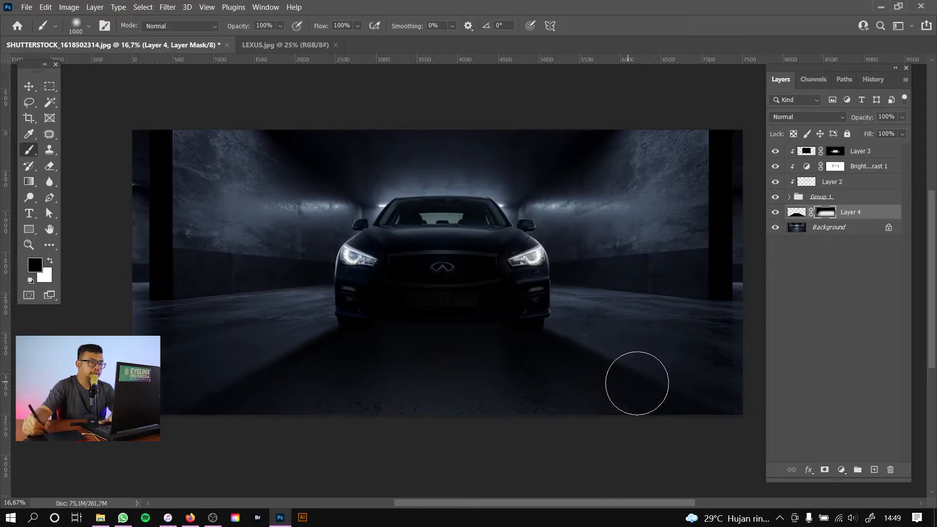
pyautogui.press('[')
pyautogui.press('[')
pyautogui.press('[')
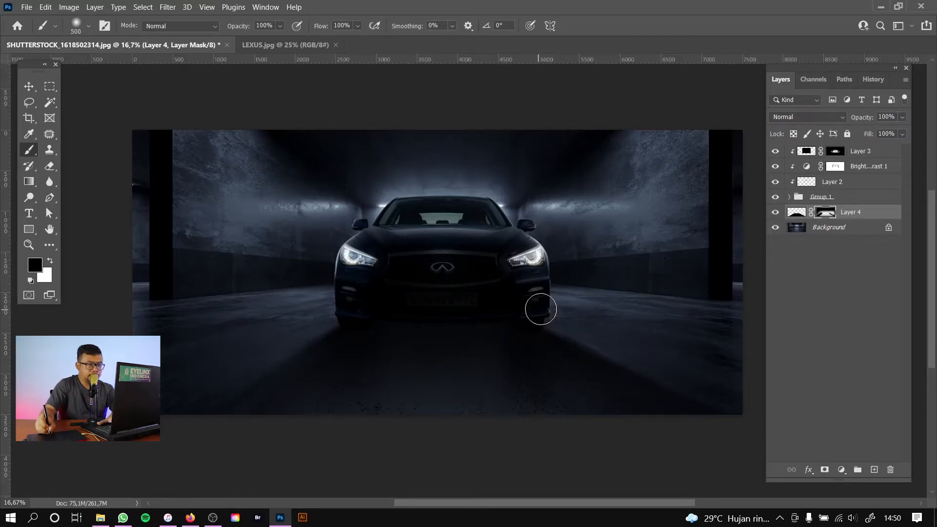
# - Paint white on Layer 4's mask across the foreground floor with a 1600 px brush at 36% opacity and 49% flow
pyautogui.press(']')
pyautogui.press(']')
pyautogui.press(']')
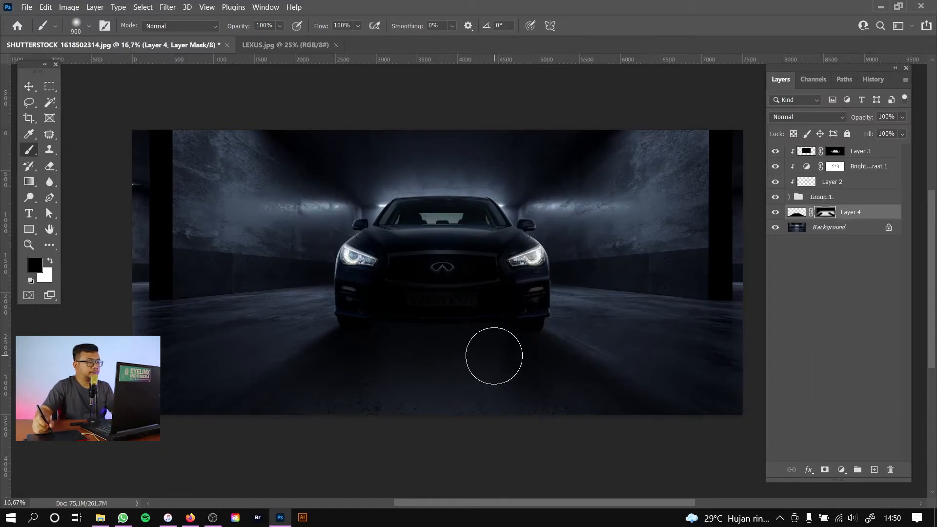
pyautogui.press('x')
pyautogui.press(']')
pyautogui.press(']')
pyautogui.press(']')
pyautogui.press(']')
pyautogui.press(']')
pyautogui.press(']')
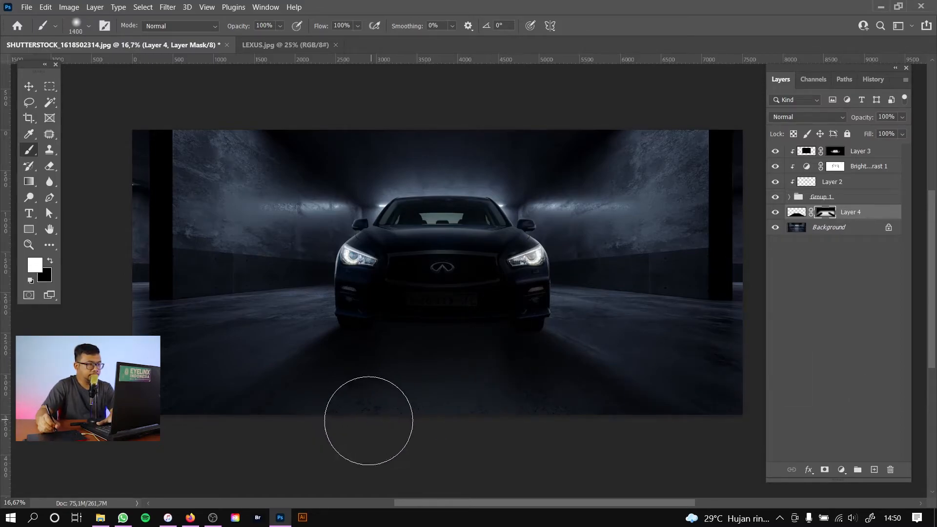
pyautogui.moveTo(366, 418)
pyautogui.mouseDown()
pyautogui.moveTo(475, 403)
pyautogui.moveTo(560, 423)
pyautogui.moveTo(575, 398)
pyautogui.mouseUp()
pyautogui.hotkey('ctrl', 'z')
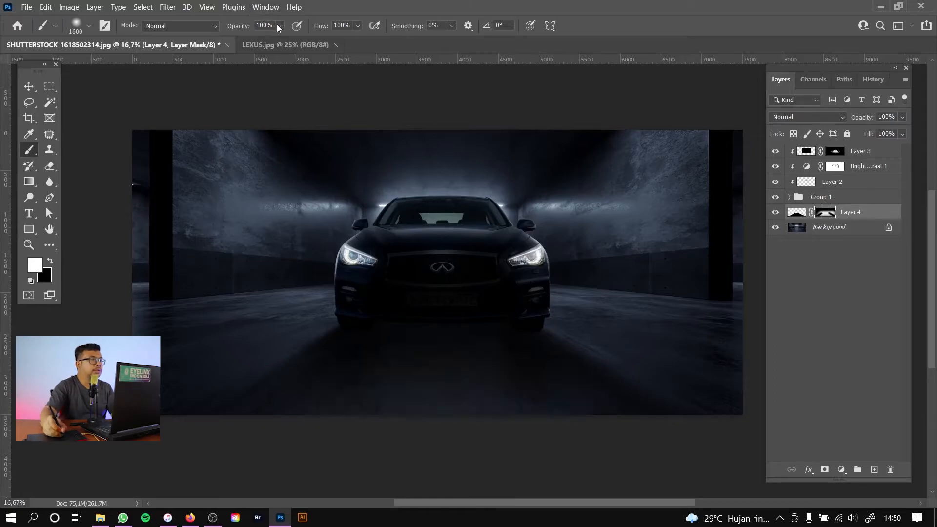
pyautogui.click(254, 40)
pyautogui.click(357, 25)
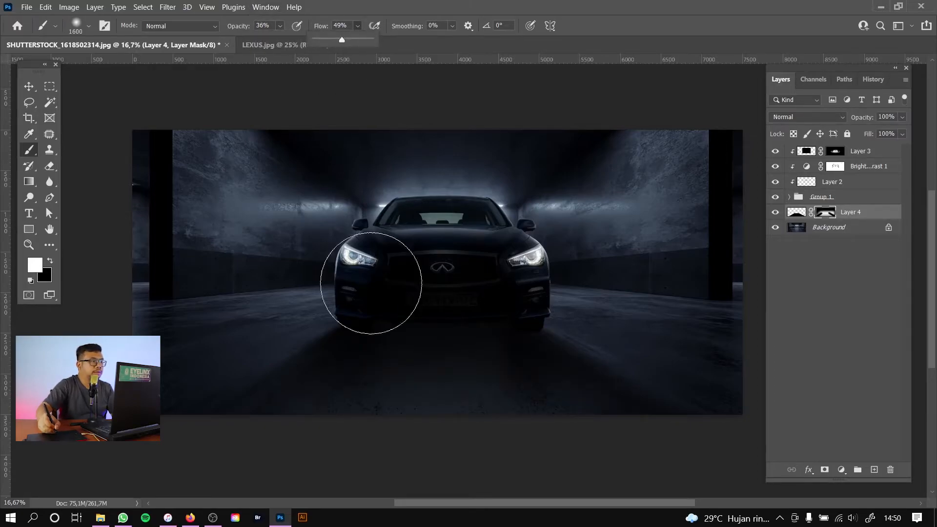
pyautogui.click(363, 414)
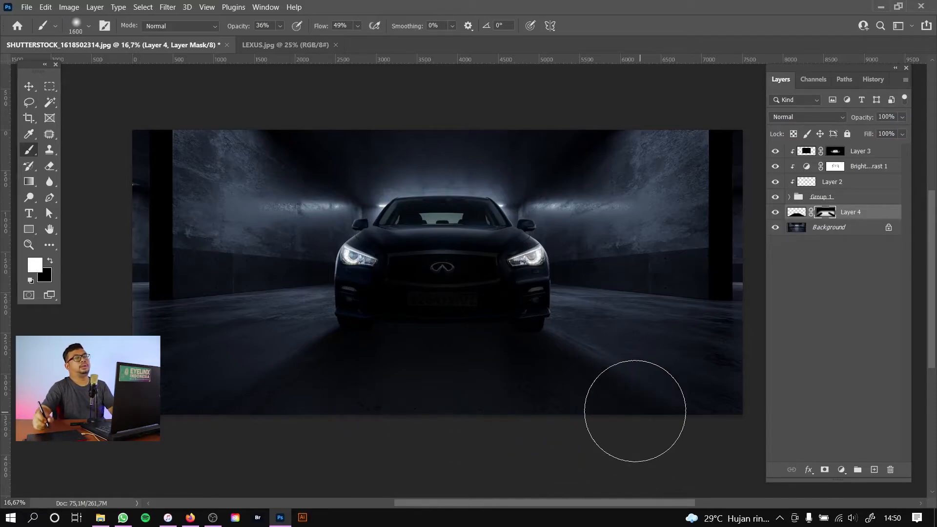
pyautogui.hotkey('ctrl', '-')
pyautogui.hotkey('ctrl', '+')
pyautogui.hotkey('ctrl', '+')
pyautogui.hotkey('ctrl', '+')
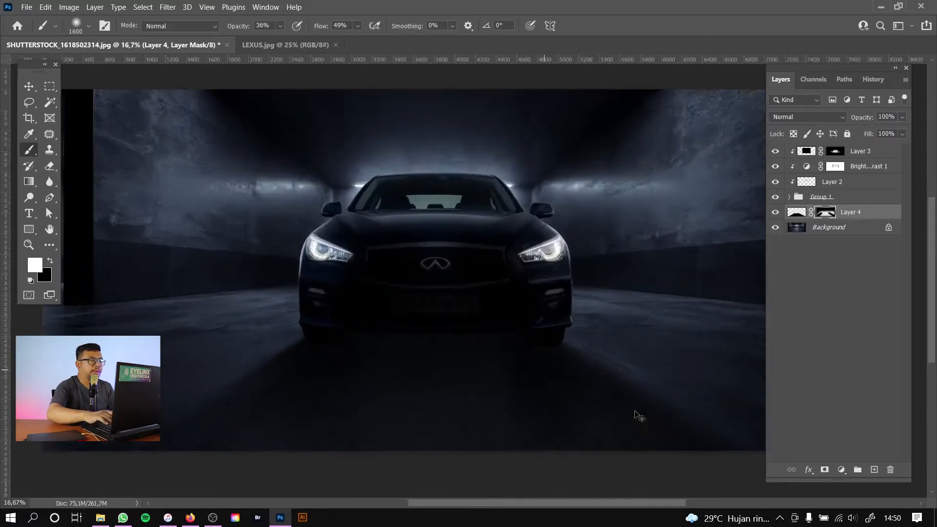
pyautogui.hotkey('ctrl', '-')
pyautogui.hotkey('ctrl', '-')
pyautogui.hotkey('ctrl', '-')
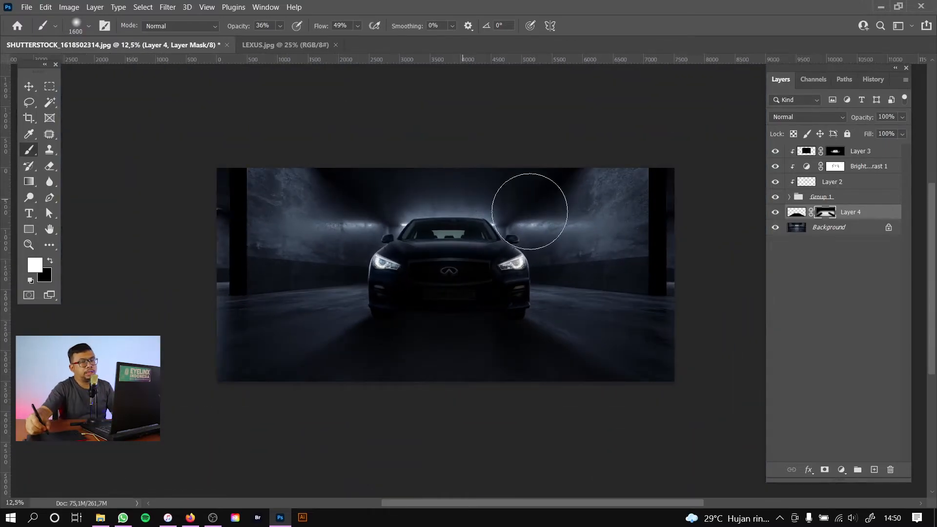
# - Duplicate the Background layer and set the copy's blend mode to Multiply
pyautogui.click(839, 231)
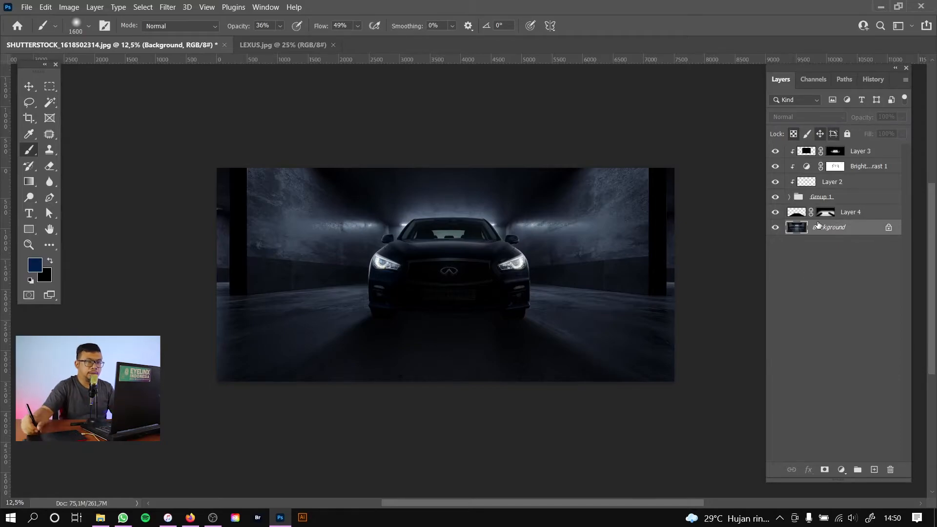
pyautogui.hotkey('ctrl', 'j')
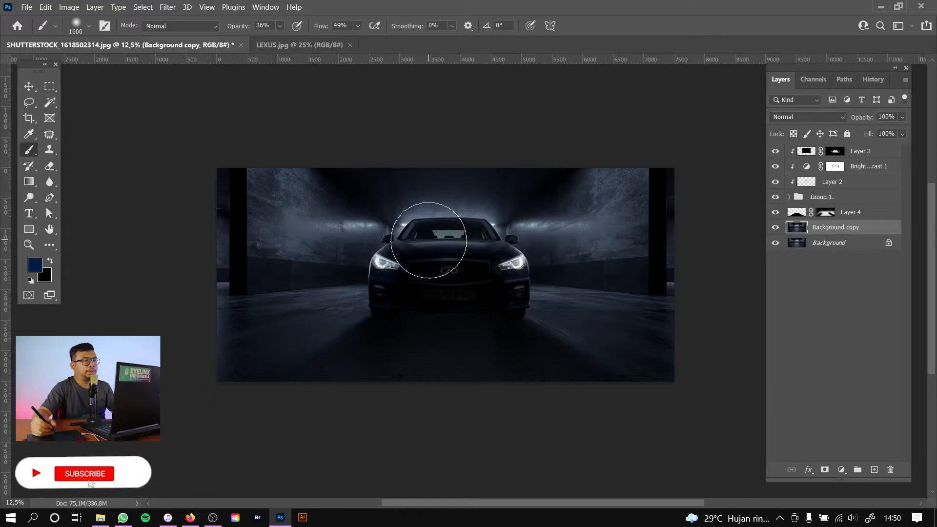
pyautogui.click(828, 115)
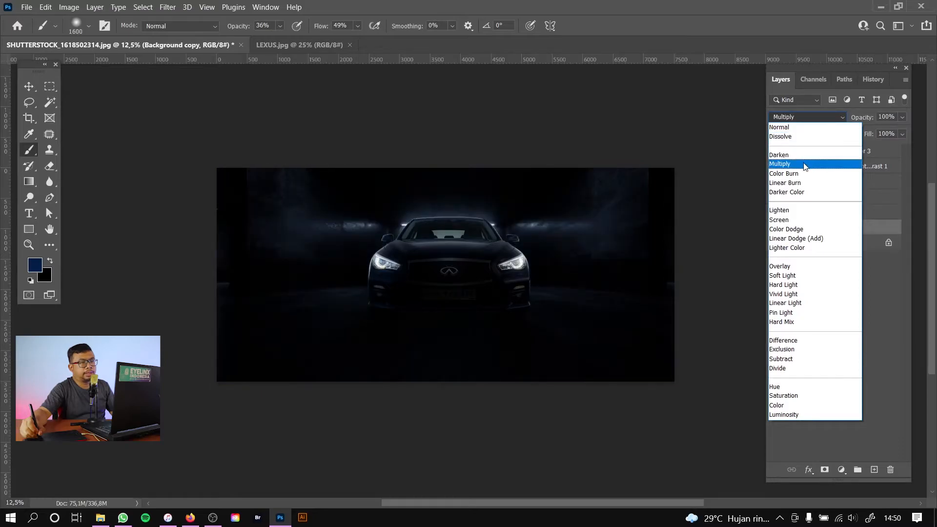
pyautogui.click(808, 163)
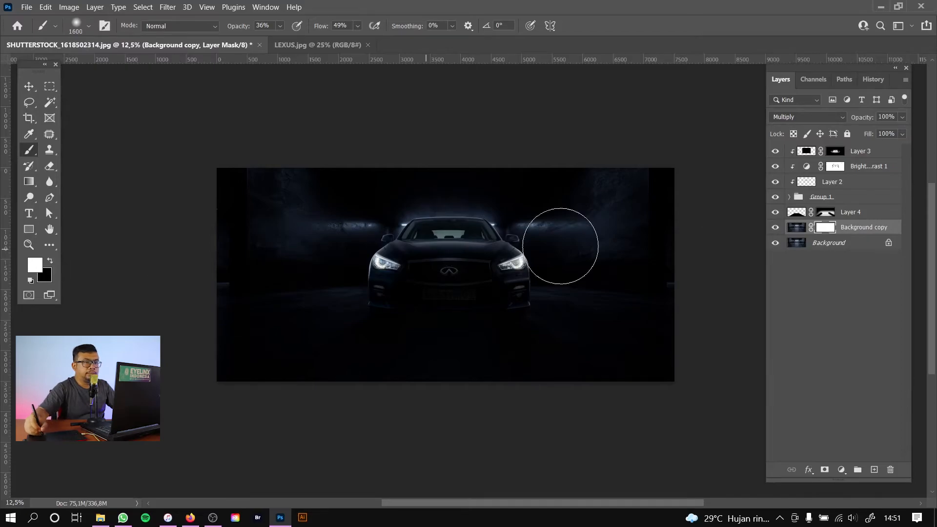
# - Invert Background copy's mask to black and paint white around the image's borders with a 3100 px brush at 57% opacity and 64% flow
pyautogui.hotkey('ctrl', 'i')
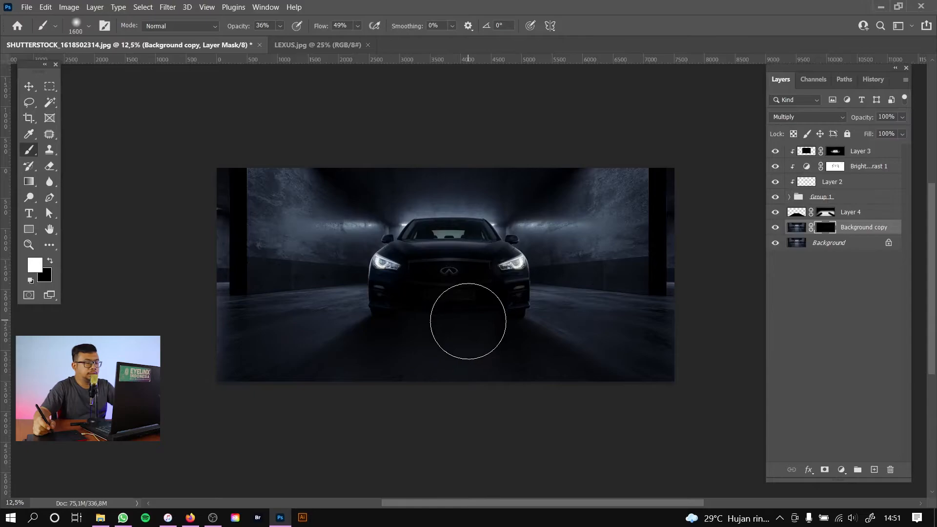
pyautogui.press(']')
pyautogui.press(']')
pyautogui.press(']')
pyautogui.press(']')
pyautogui.press(']')
pyautogui.press(']')
pyautogui.press(']')
pyautogui.press(']')
pyautogui.press(']')
pyautogui.press(']')
pyautogui.press(']')
pyautogui.press(']')
pyautogui.press(']')
pyautogui.press(']')
pyautogui.press(']')
pyautogui.press(']')
pyautogui.press(']')
pyautogui.press(']')
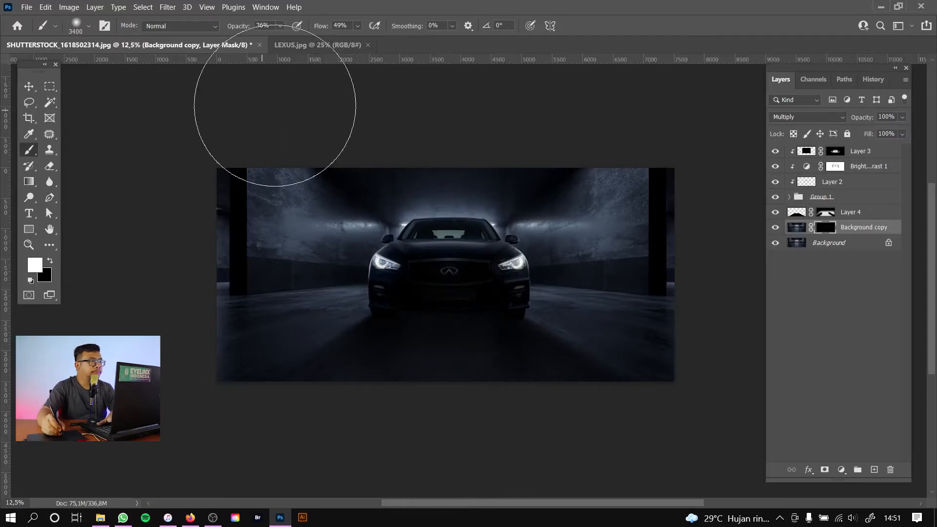
pyautogui.moveTo(328, 29); pyautogui.dragTo(334, 29)
pyautogui.press('[')
pyautogui.press('[')
pyautogui.press('[')
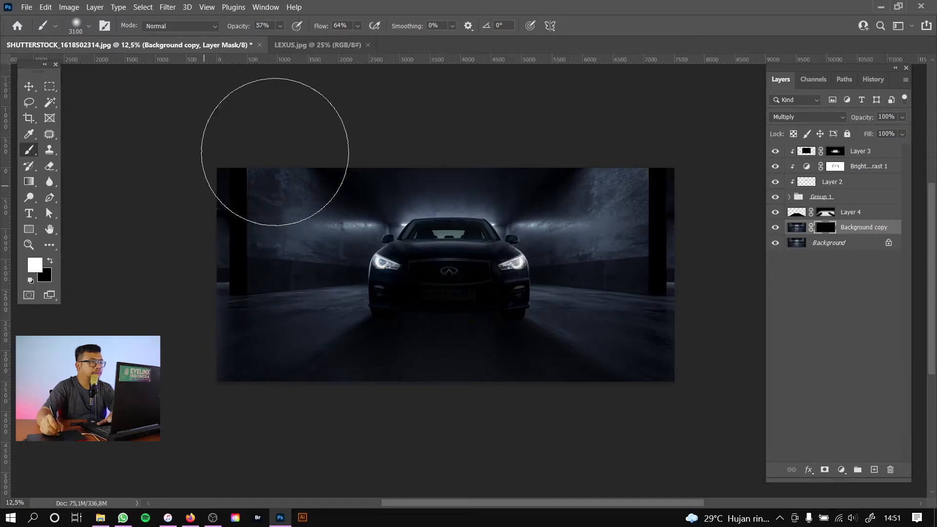
pyautogui.click(608, 188)
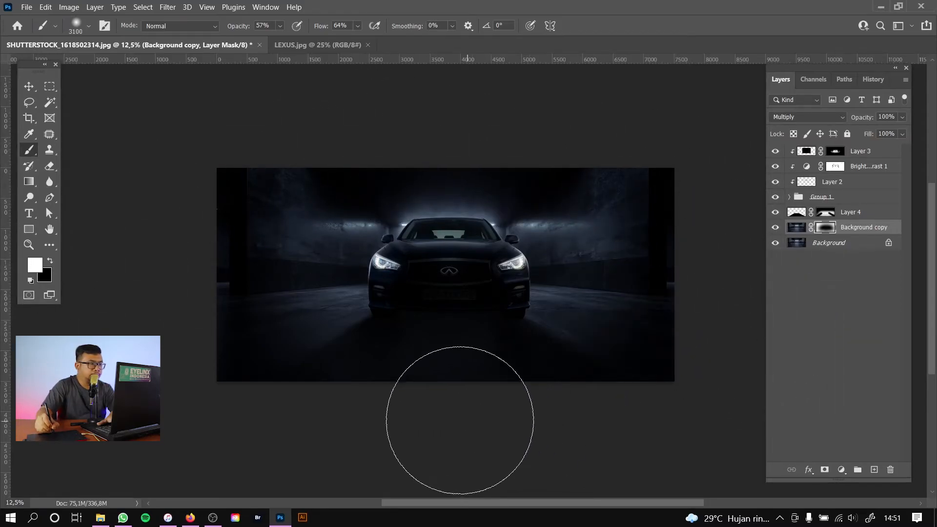
# - Duplicate the Background layer with Screen blending and place the duplicate above Background copy
pyautogui.hotkey('ctrl', '+')
pyautogui.hotkey('ctrl', '+')
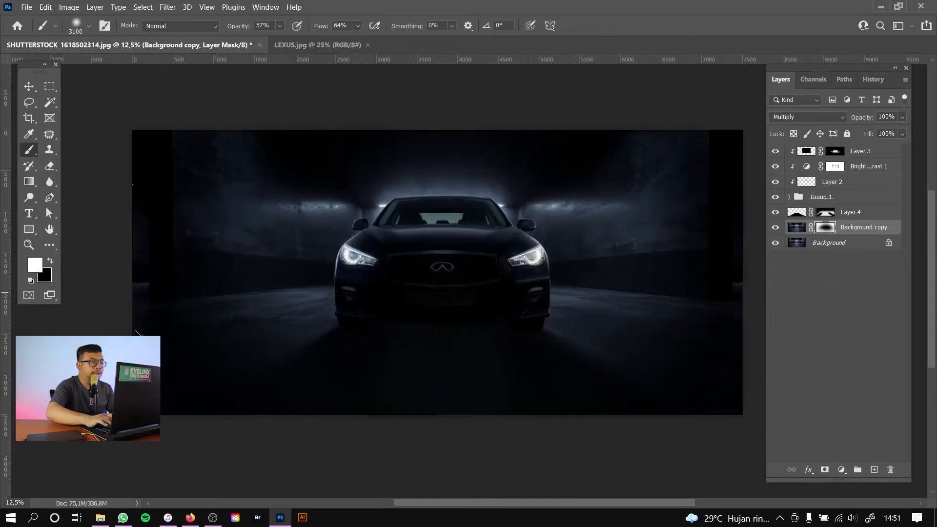
pyautogui.hotkey('ctrl', '-')
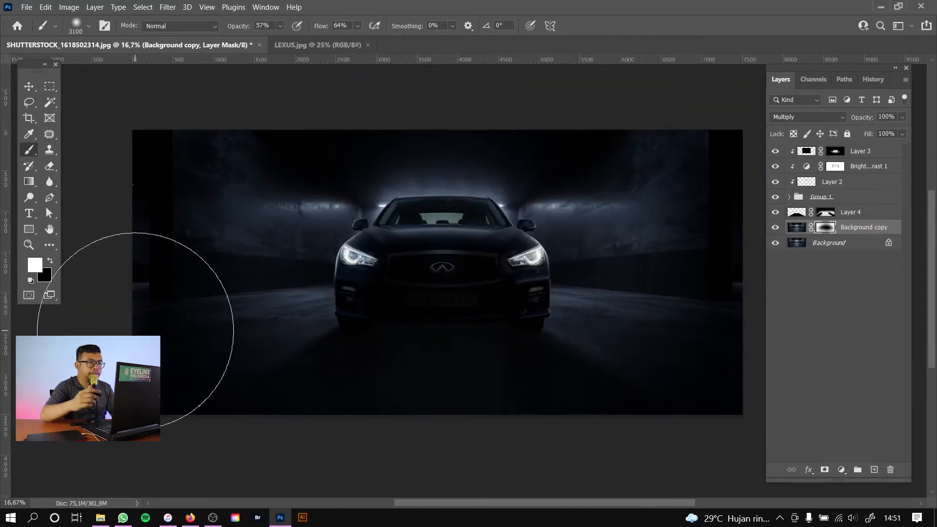
pyautogui.click(822, 248)
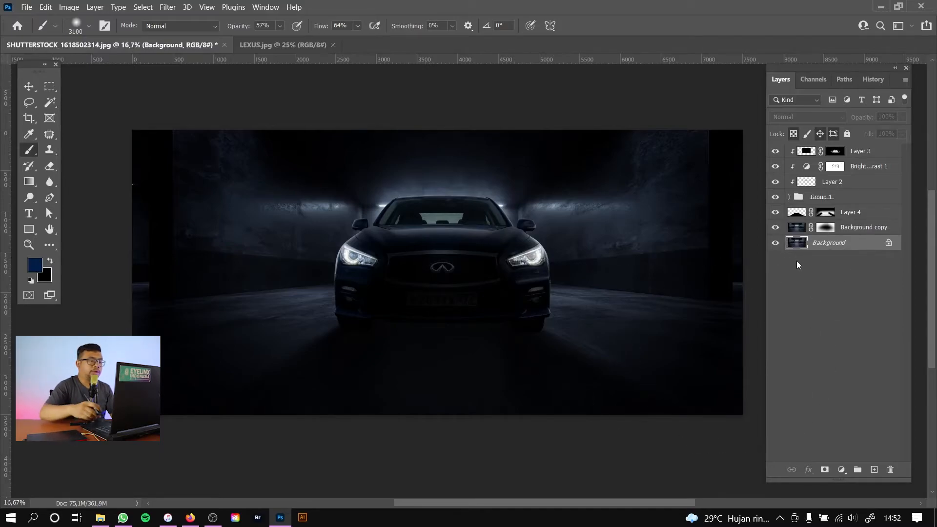
pyautogui.hotkey('ctrl', 'j')
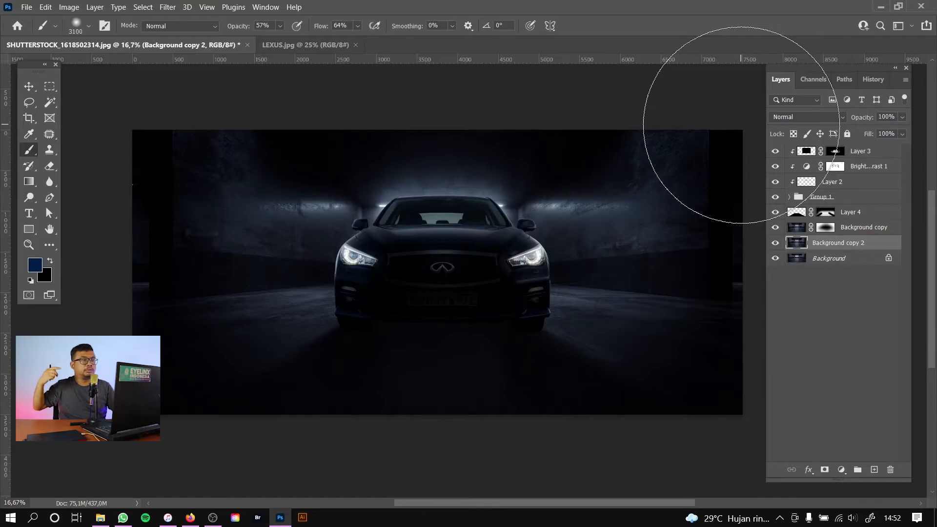
pyautogui.click(815, 117)
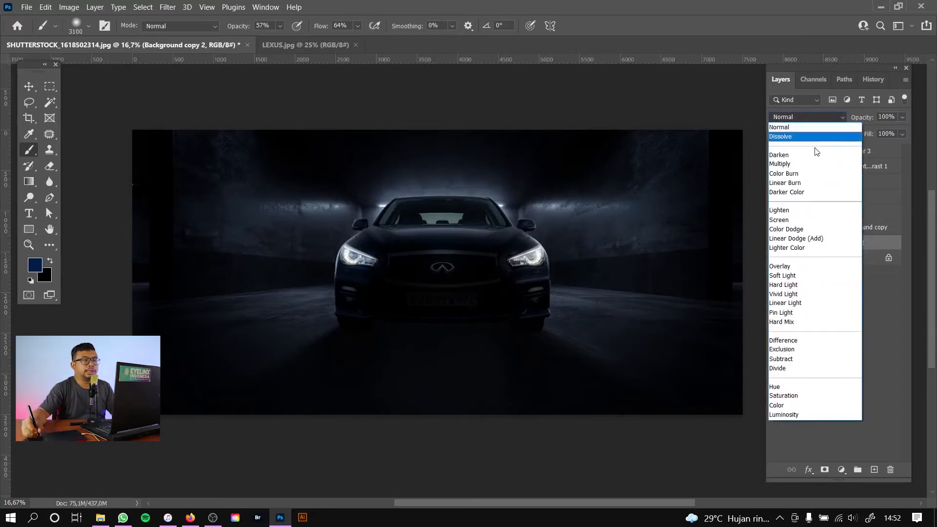
pyautogui.click(798, 216)
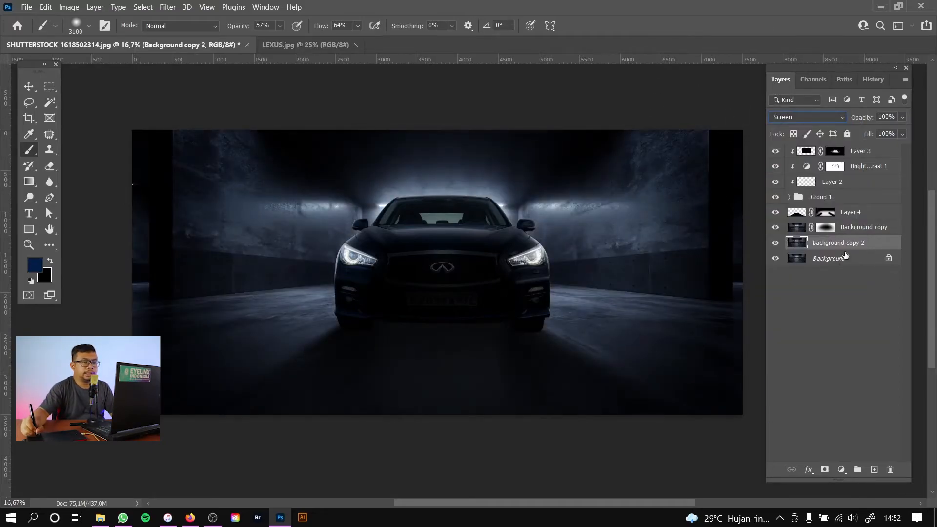
pyautogui.moveTo(846, 255); pyautogui.dragTo(847, 230)
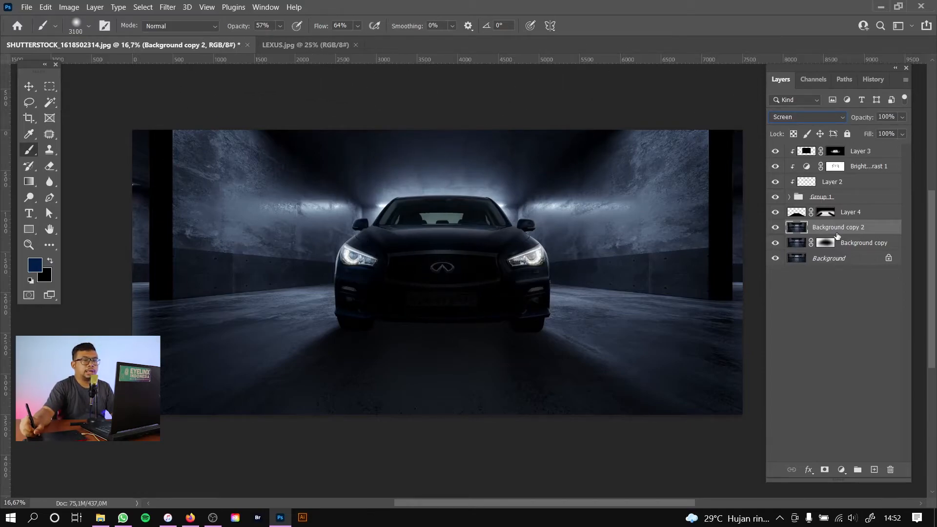
# - Set Background copy 2's brightness to 96 with a Brightness/Contrast adjustment
pyautogui.click(77, 8)
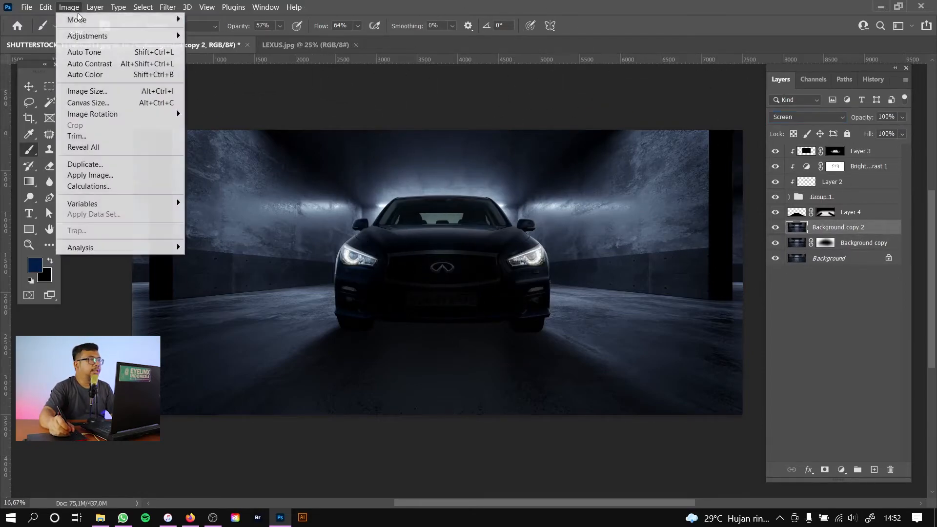
pyautogui.moveTo(87, 36)
pyautogui.click(239, 37)
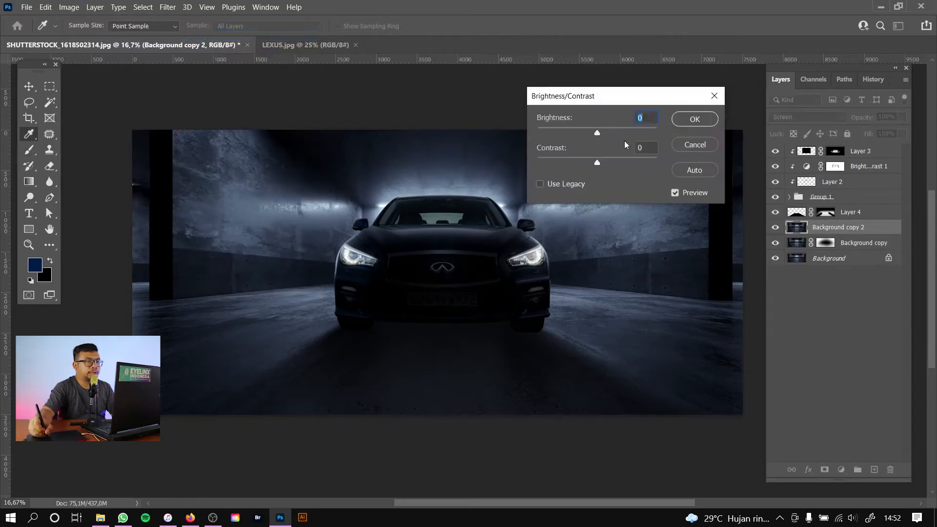
pyautogui.moveTo(628, 132); pyautogui.dragTo(637, 133)
pyautogui.click(692, 120)
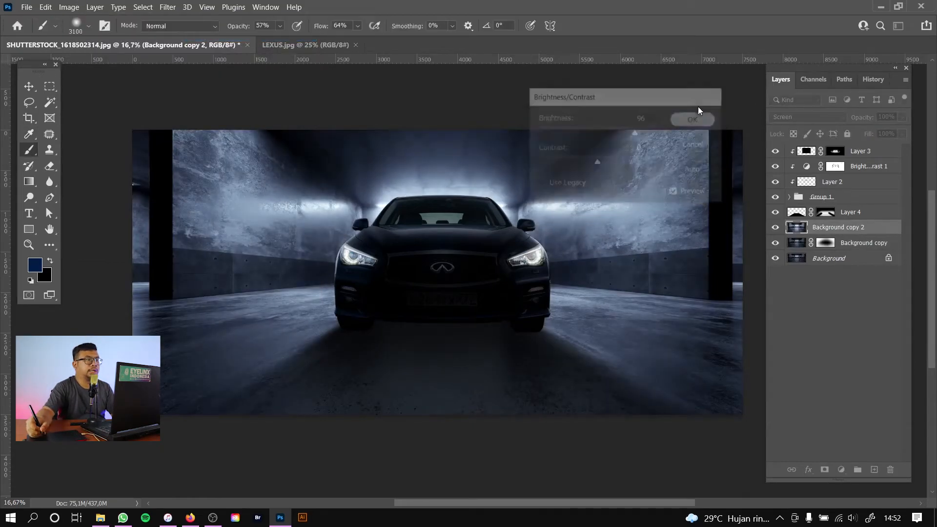
# - Add a black layer mask to Background copy 2 and paint white around the car's headlights with a 1400 px brush at 57% opacity
pyautogui.click(825, 469)
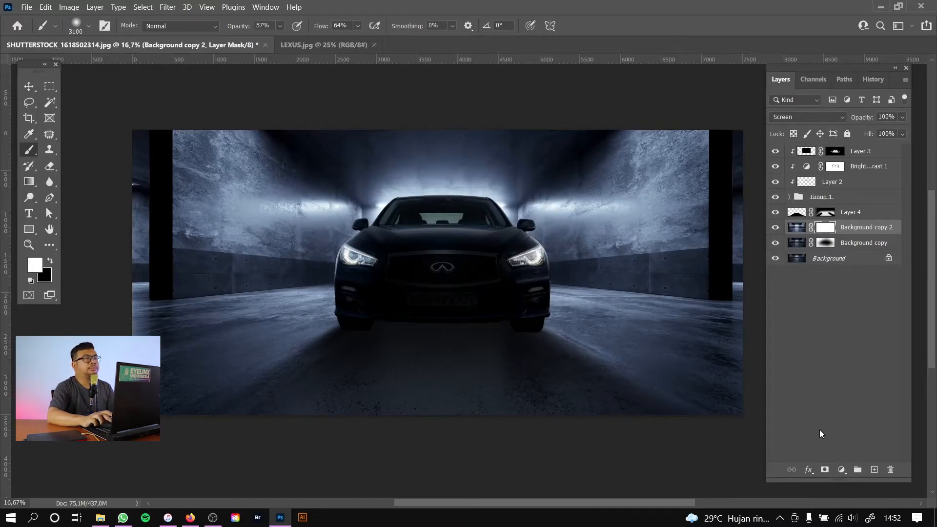
pyautogui.hotkey('ctrl', 'i')
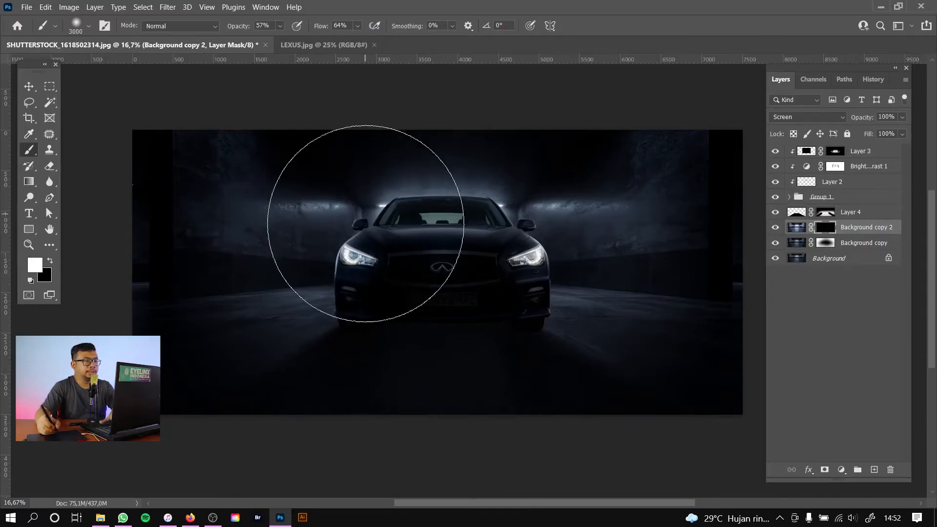
pyautogui.press('[')
pyautogui.press('[')
pyautogui.press('[')
pyautogui.press('[')
pyautogui.press('[')
pyautogui.press('[')
pyautogui.press('[')
pyautogui.press('[')
pyautogui.press('[')
pyautogui.press('[')
pyautogui.press('[')
pyautogui.press('[')
pyautogui.press('[')
pyautogui.press('[')
pyautogui.press('[')
pyautogui.press('[')
pyautogui.press('[')
pyautogui.click(362, 247)
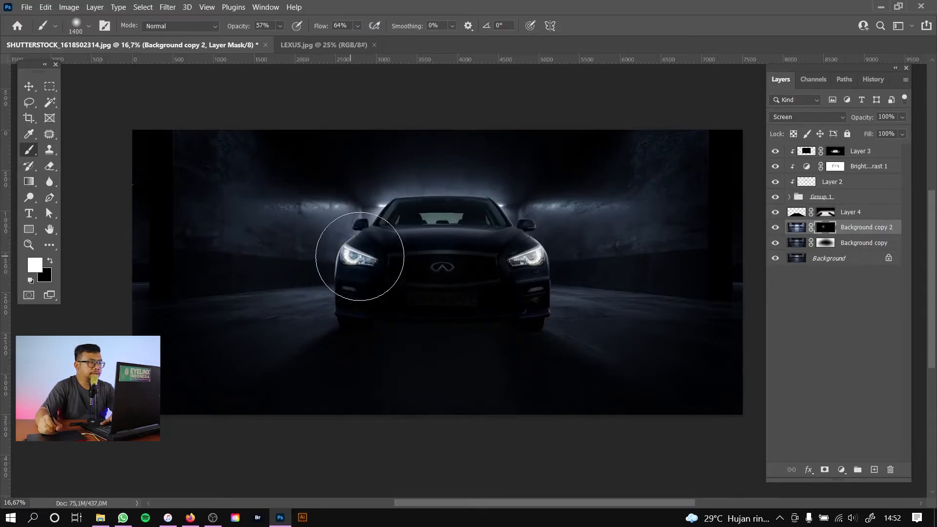
pyautogui.click(521, 251)
pyautogui.click(385, 247)
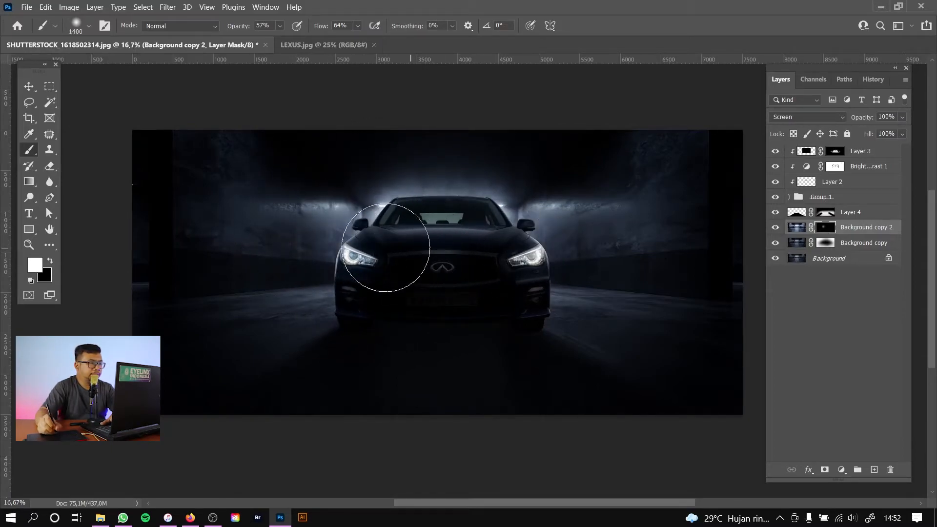
pyautogui.click(540, 252)
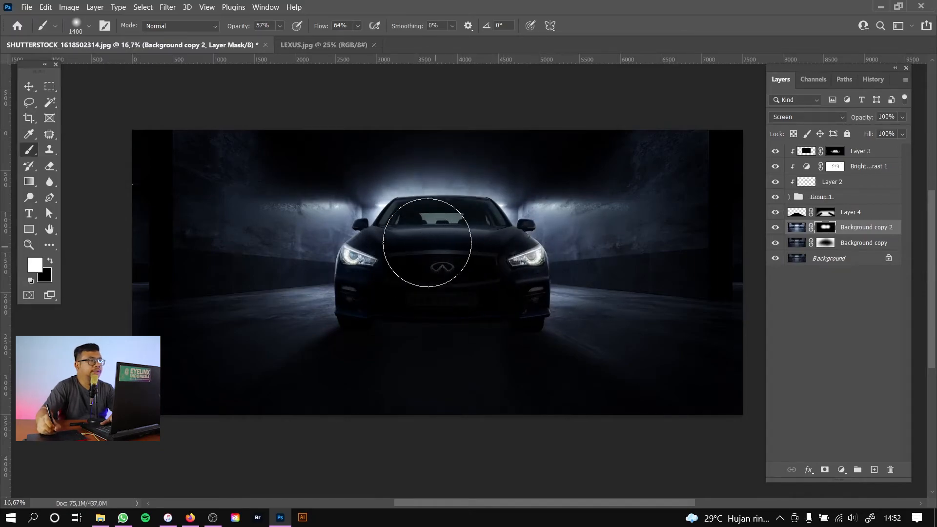
# - Paint black on Background copy's mask around the glow above the car with a 1500 to 1700 px brush
pyautogui.click(776, 243)
pyautogui.click(777, 244)
pyautogui.click(825, 242)
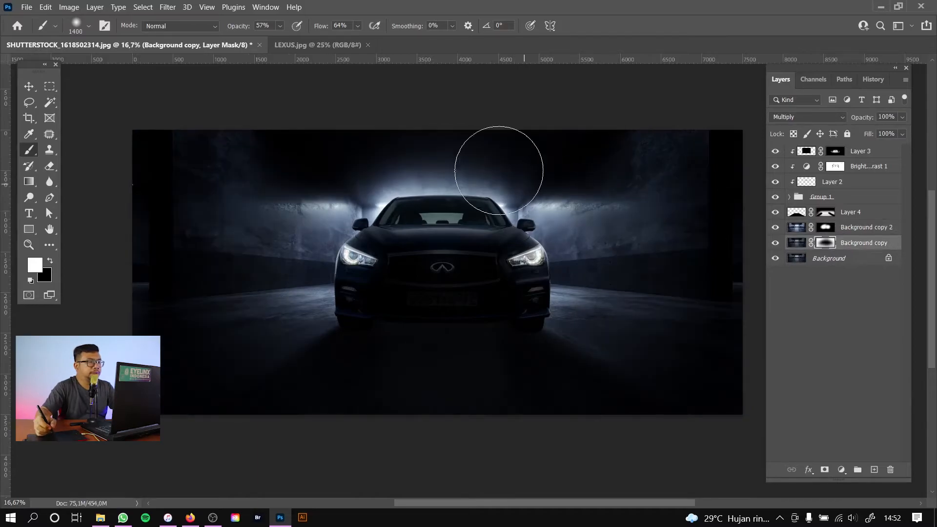
pyautogui.press('x')
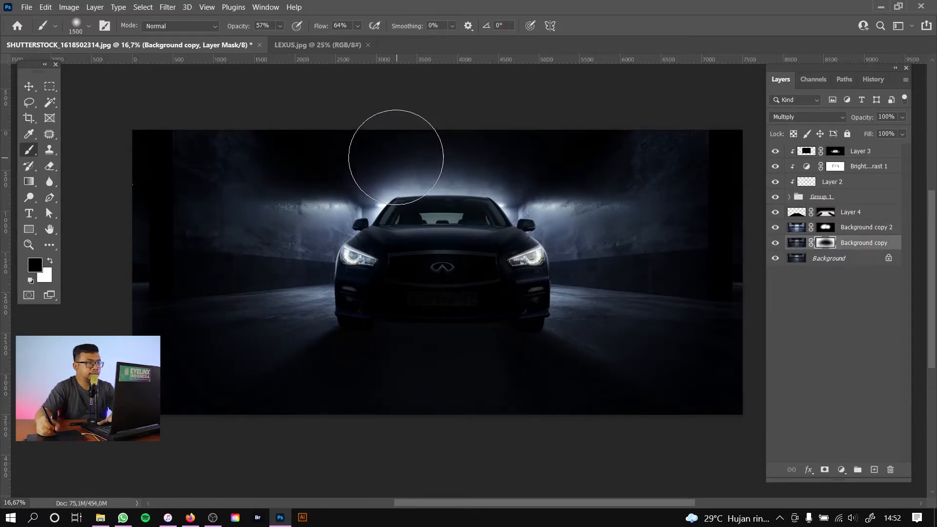
pyautogui.press(']')
pyautogui.press(']')
pyautogui.press(']')
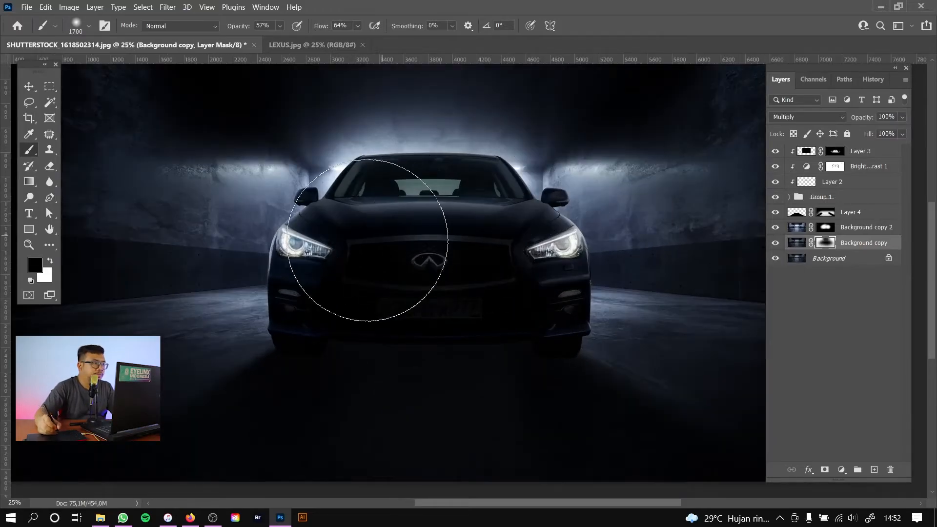
# - Paint white on Background copy 2's mask across the car from one side mirror to the opposite headlight with a 1700 px brush
pyautogui.click(829, 231)
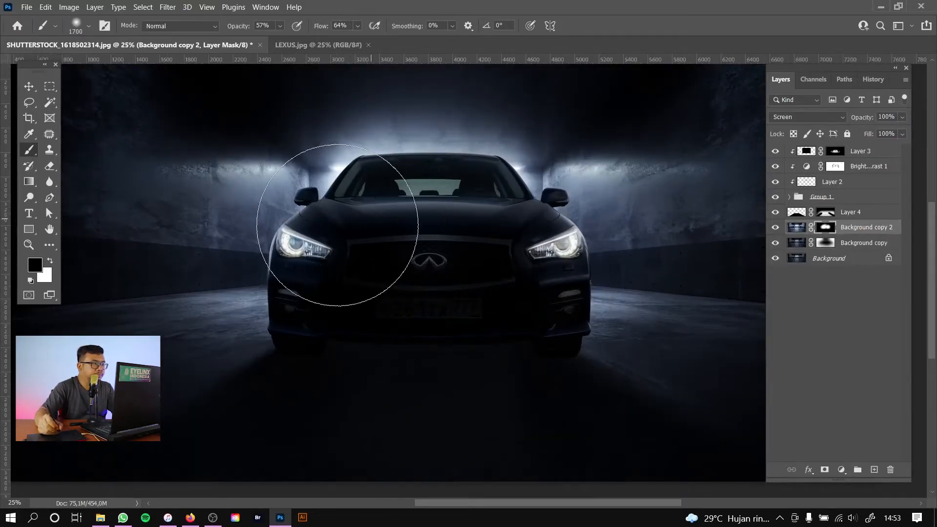
pyautogui.press('x')
pyautogui.moveTo(312, 210)
pyautogui.mouseDown()
pyautogui.moveTo(335, 245)
pyautogui.moveTo(376, 255)
pyautogui.moveTo(517, 224)
pyautogui.moveTo(552, 238)
pyautogui.mouseUp()
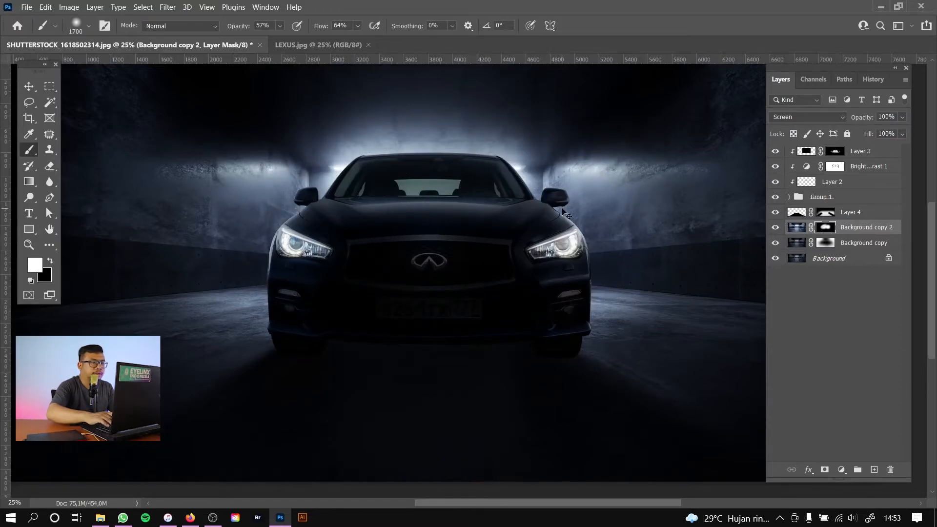
# - Set the brush to 1200 px with 100% opacity and 100% flow while inspecting the car up close
pyautogui.hotkey('ctrl', '+')
pyautogui.moveTo(389, 224)
pyautogui.mouseDown()
pyautogui.moveTo(464, 268)
pyautogui.moveTo(481, 266)
pyautogui.mouseUp()
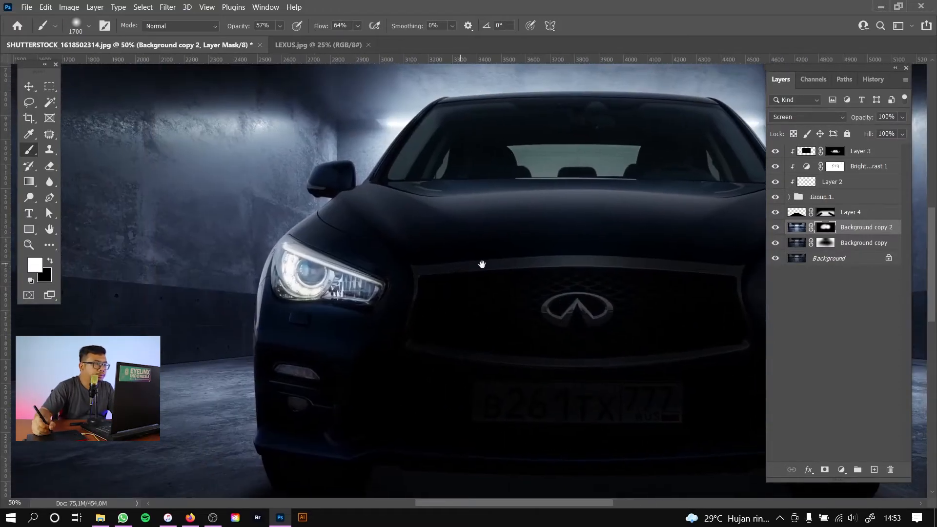
pyautogui.moveTo(710, 244); pyautogui.dragTo(639, 264)
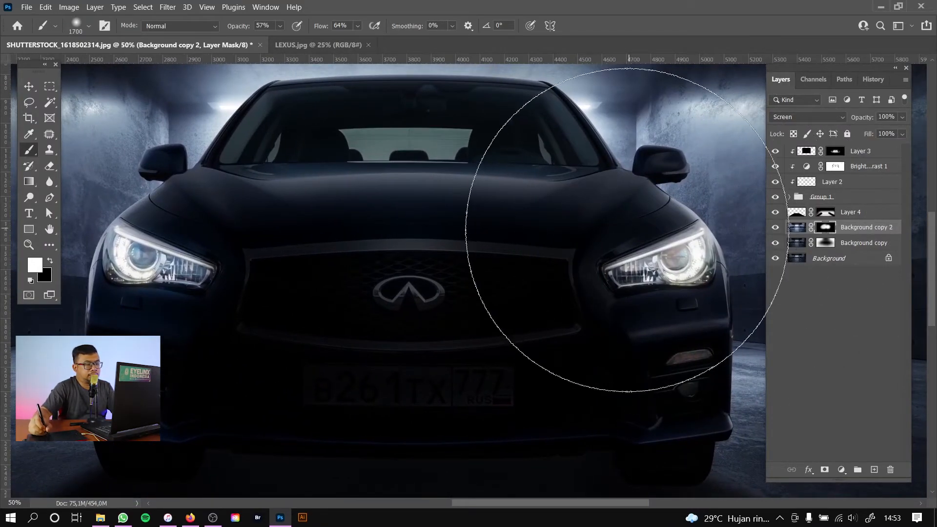
pyautogui.moveTo(425, 258); pyautogui.dragTo(634, 257)
pyautogui.press('[')
pyautogui.press('[')
pyautogui.press('[')
pyautogui.press('[')
pyautogui.press('[')
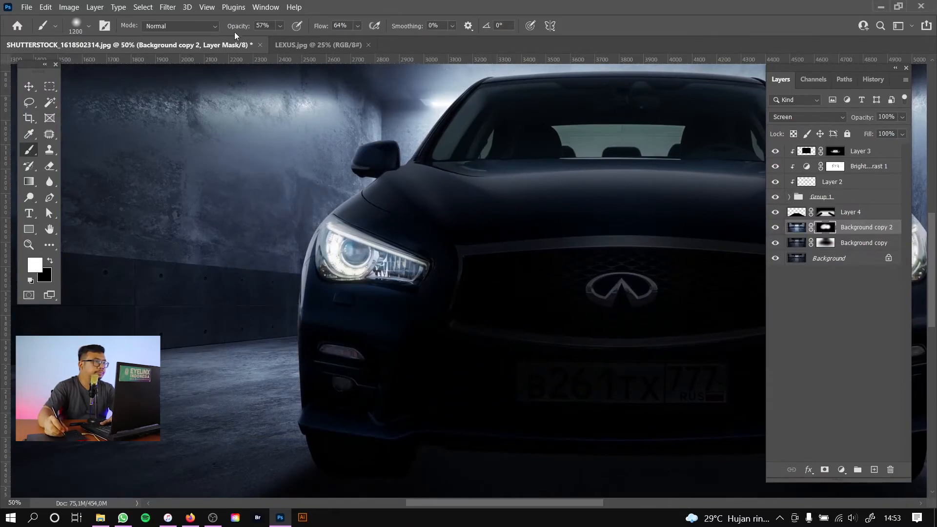
pyautogui.hotkey('shift', '0')
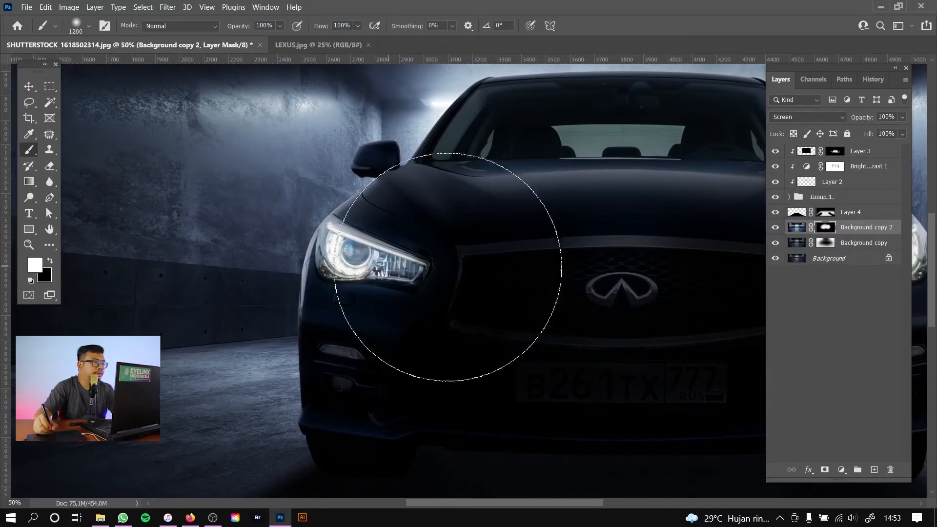
pyautogui.moveTo(527, 259); pyautogui.dragTo(400, 257)
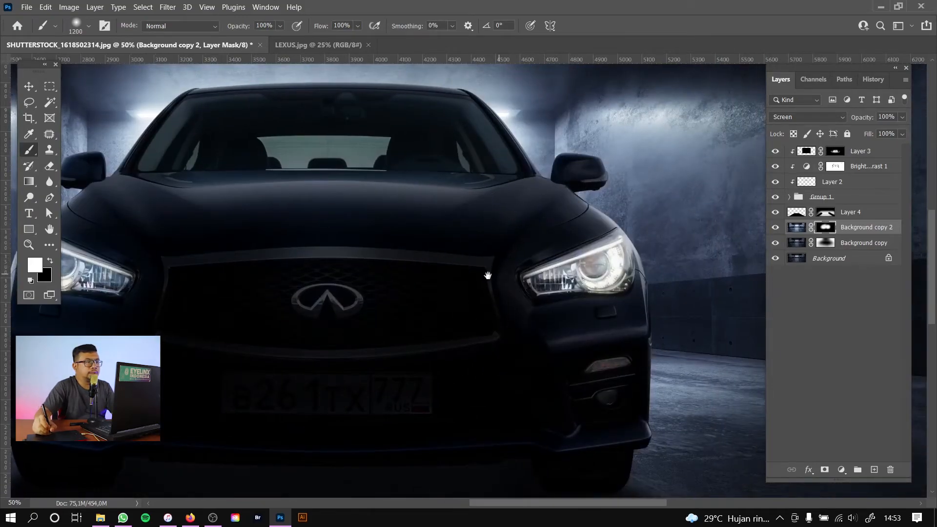
pyautogui.moveTo(488, 272); pyautogui.dragTo(625, 271)
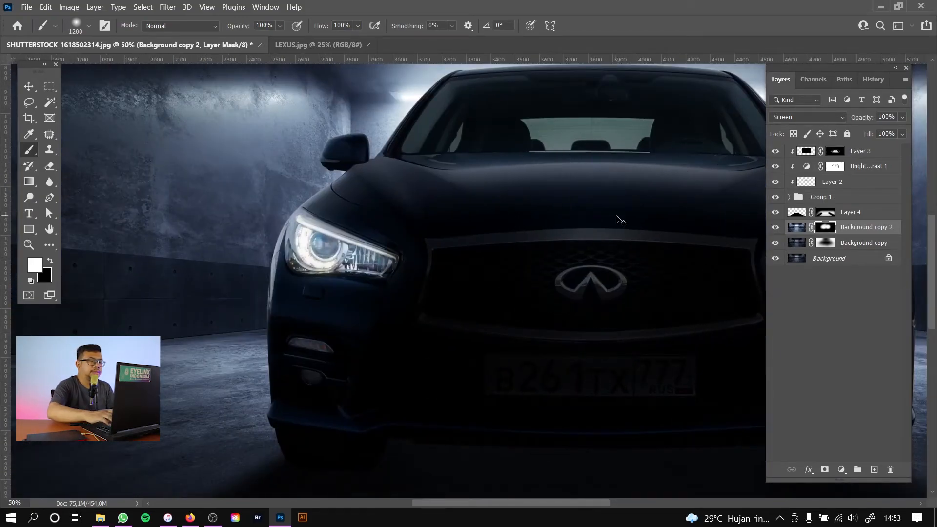
pyautogui.hotkey('ctrl', '0')
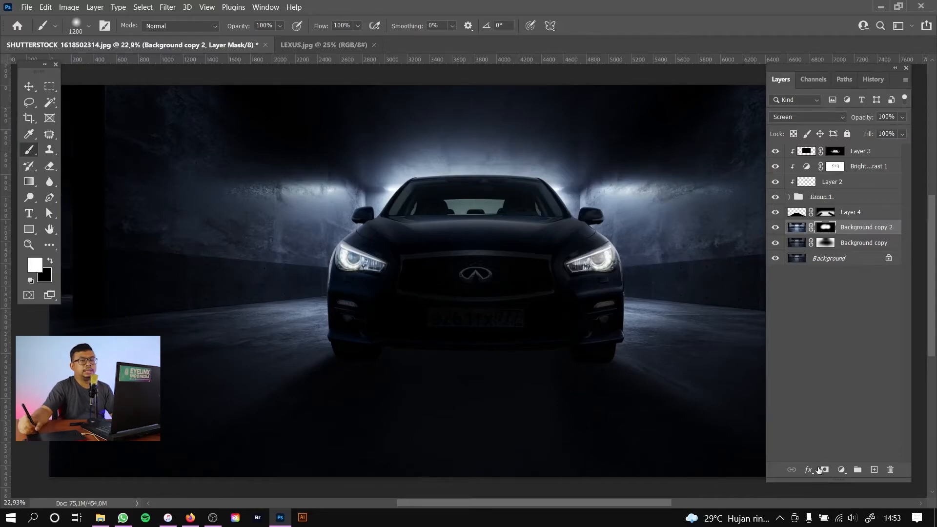
pyautogui.click(840, 471)
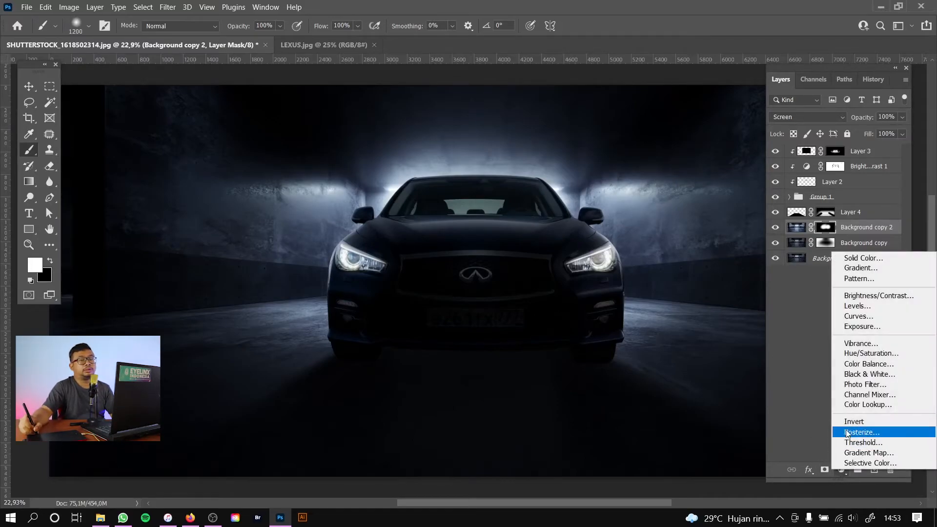
pyautogui.click(852, 236)
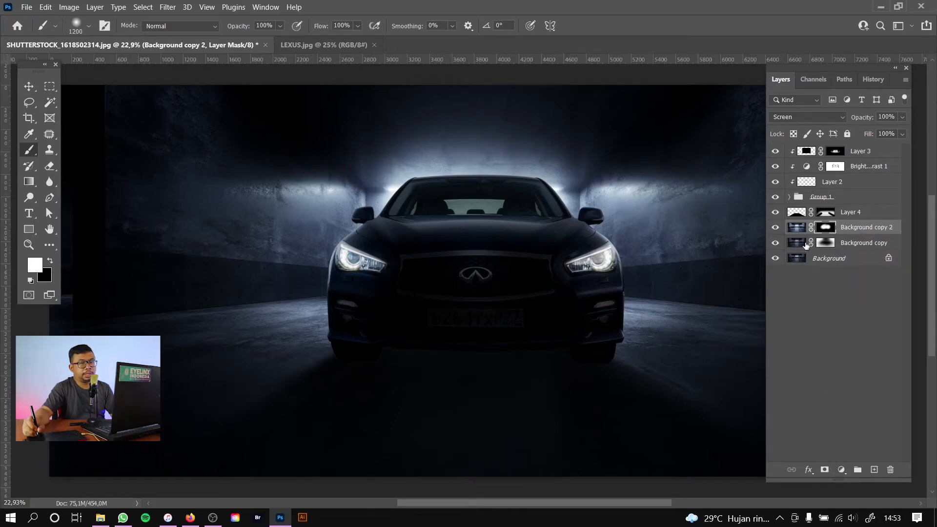
# - Hide and reshow Layer 4 to identify it, and rename the layer as SHADOW
pyautogui.click(775, 212)
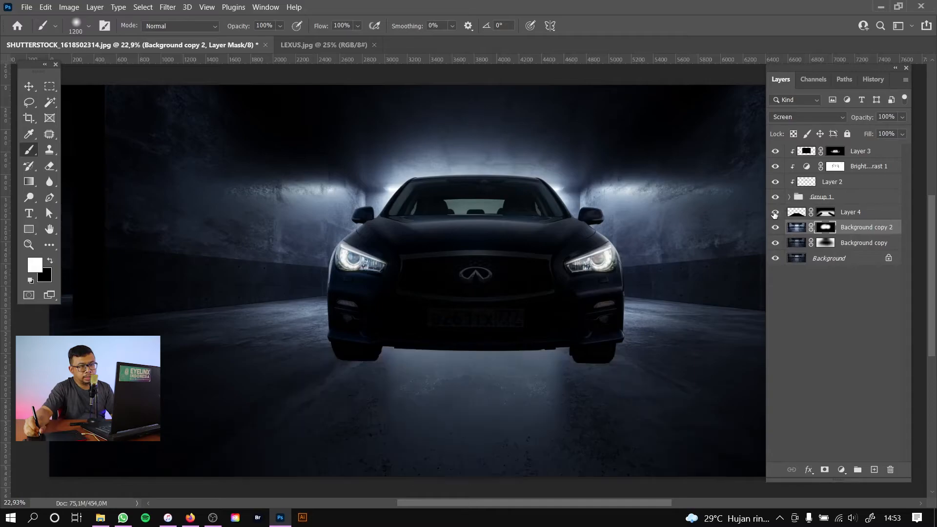
pyautogui.click(776, 212)
pyautogui.doubleClick(849, 213)
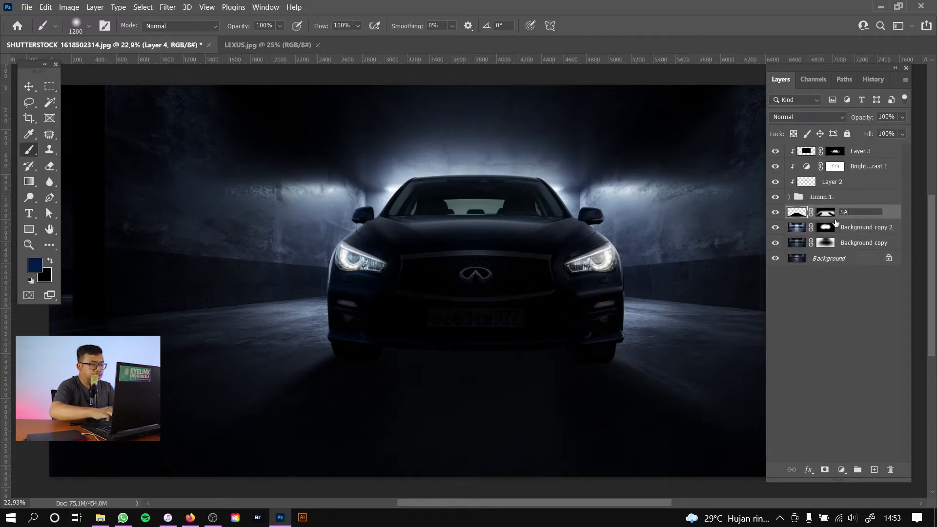
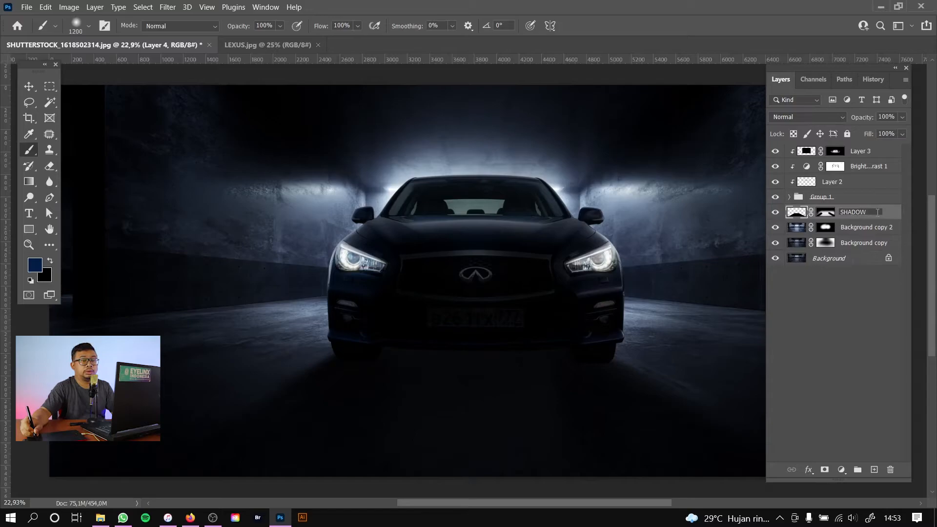
pyautogui.click(867, 230)
# - Rename the car's layer group, Group 1, as LEXUS
pyautogui.click(835, 198)
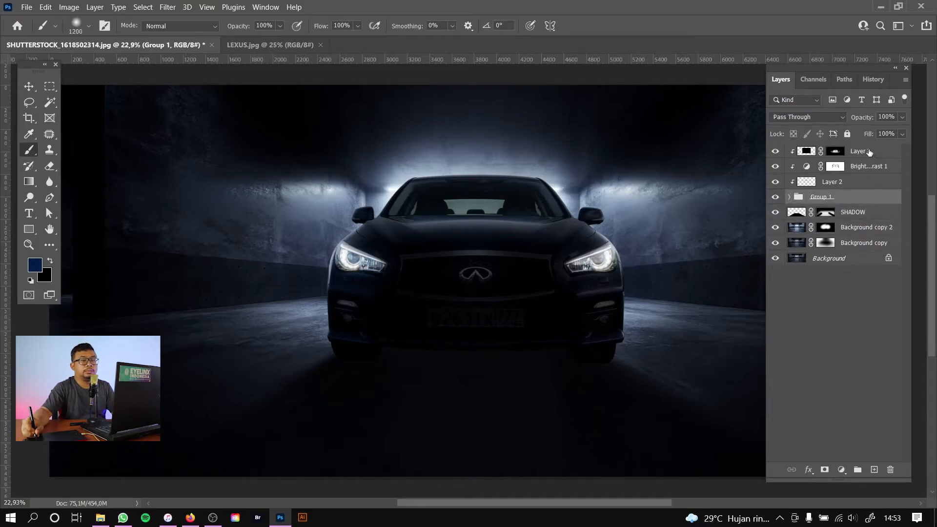
pyautogui.doubleClick(820, 197)
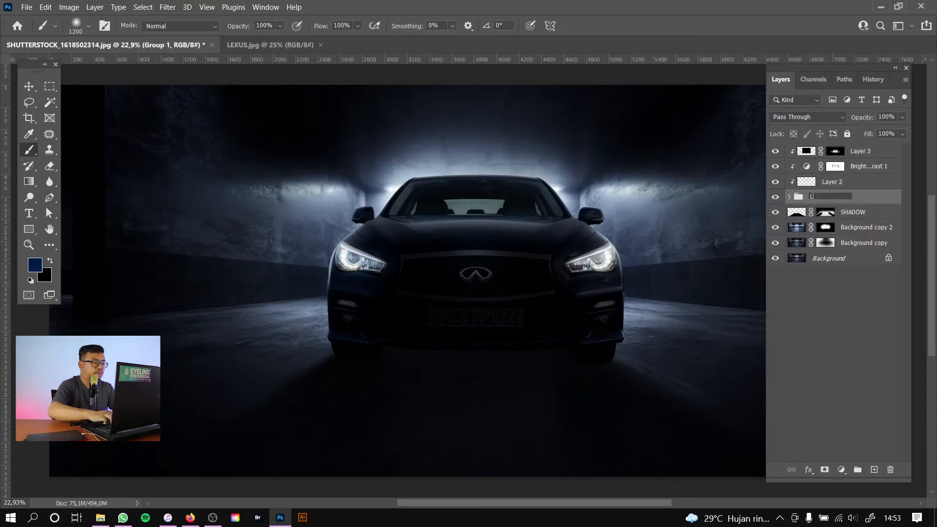
pyautogui.press('Return')
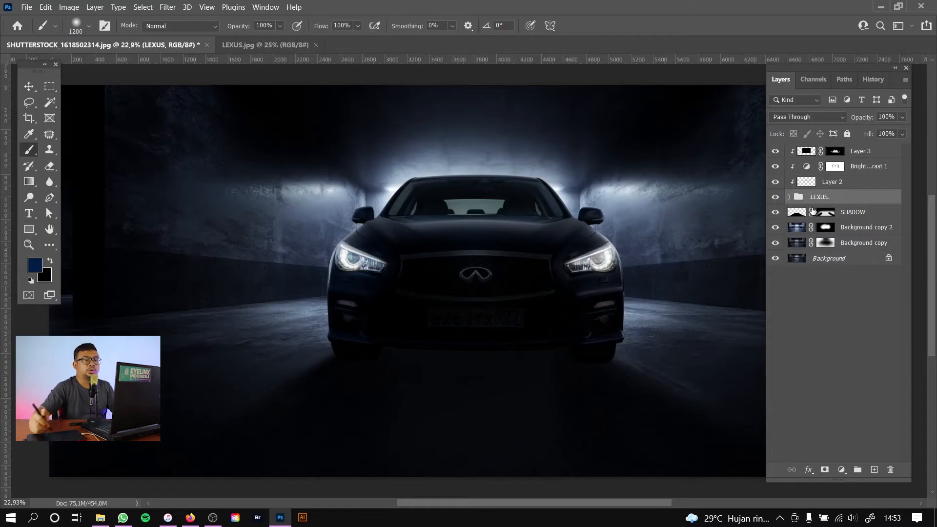
# - Convert the locked Background into a regular layer named Layer 0 and group it with Background copy and Background copy 2
pyautogui.click(850, 264)
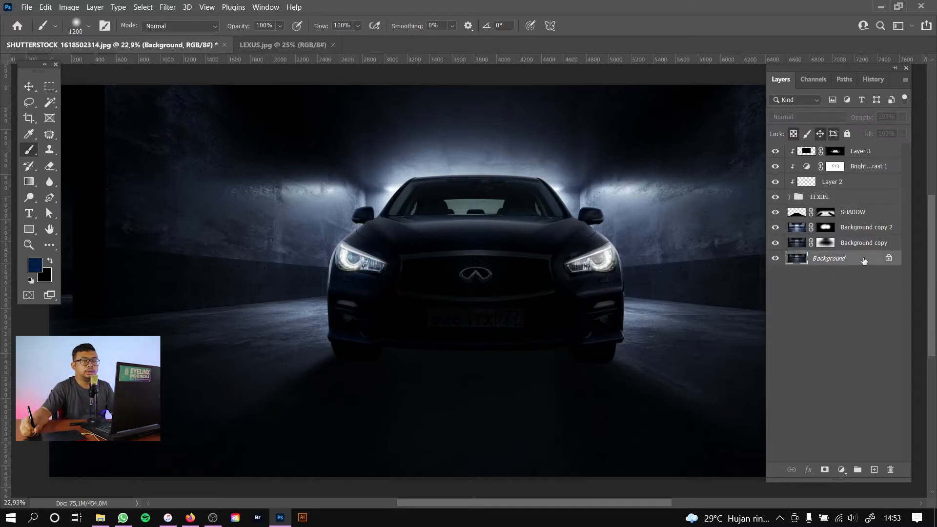
pyautogui.doubleClick(867, 259)
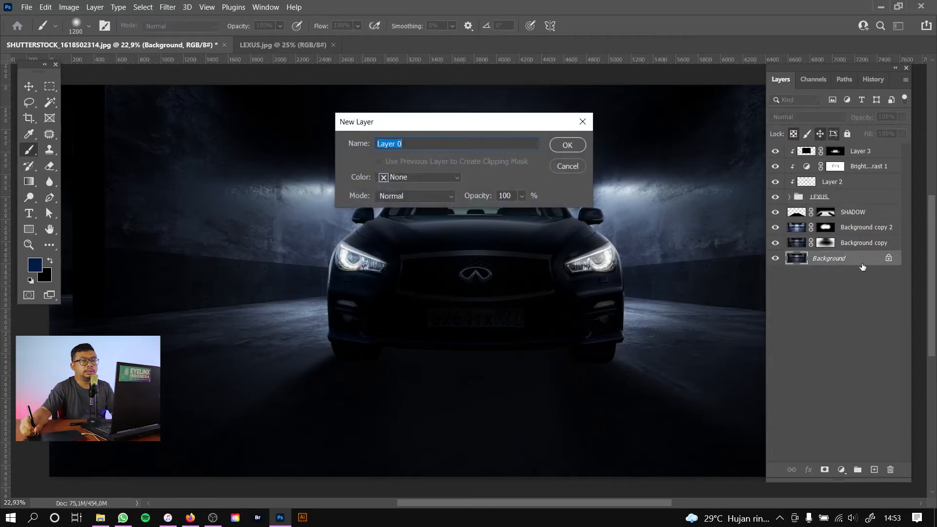
pyautogui.click(567, 147)
pyautogui.keyDown('shift'); pyautogui.click(863, 227); pyautogui.keyUp('shift')
pyautogui.moveTo(863, 258); pyautogui.dragTo(860, 471)
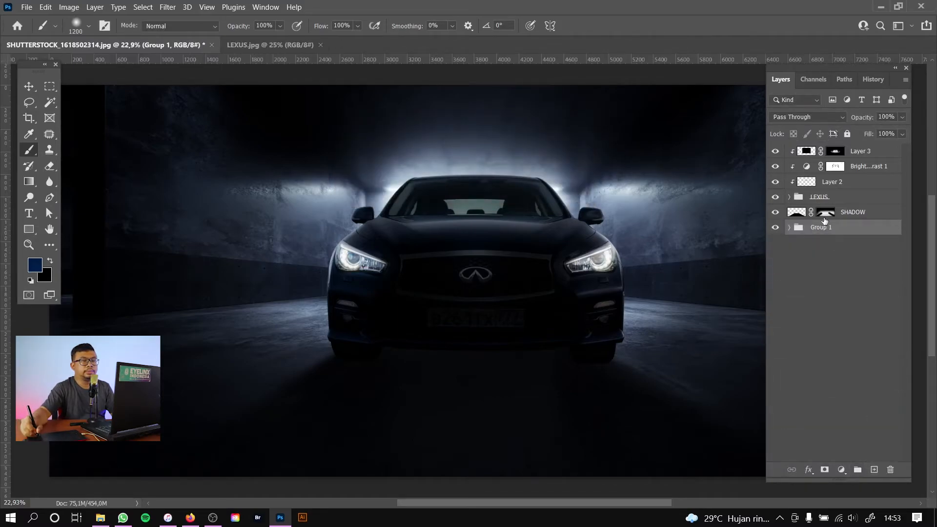
# - Check the new background group by toggling its visibility, and rename it as BG
pyautogui.click(775, 229)
pyautogui.click(776, 228)
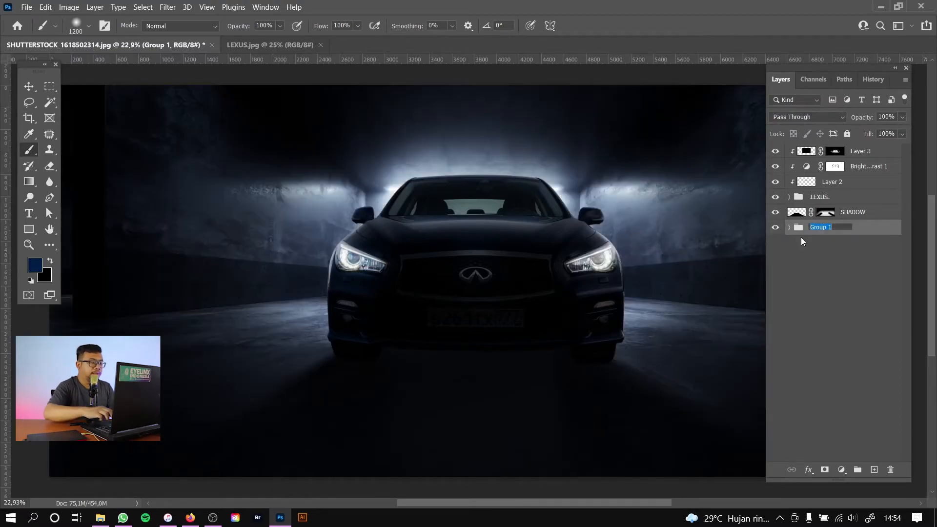
pyautogui.write('BG')
pyautogui.press('Return')
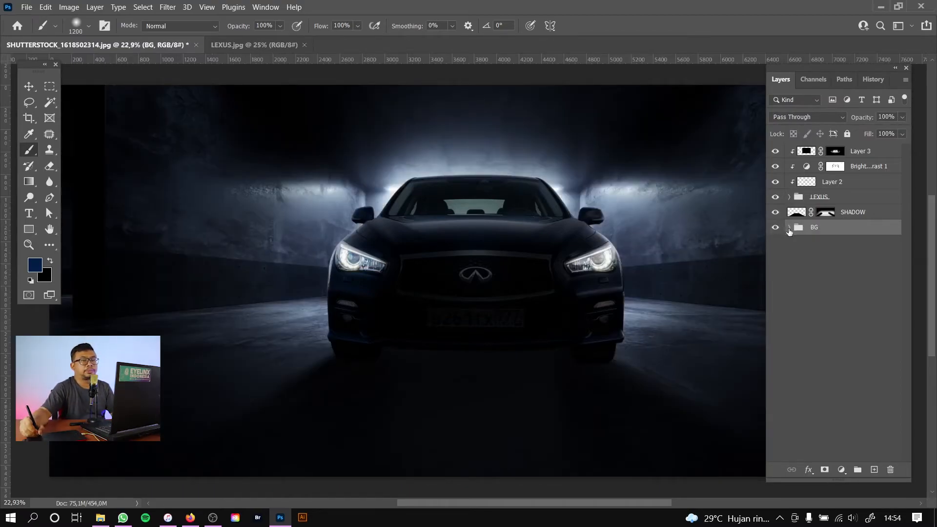
# - Add a Brightness/Contrast adjustment layer above Background copy 2 inside the BG group and raise its brightness strongly
pyautogui.click(789, 228)
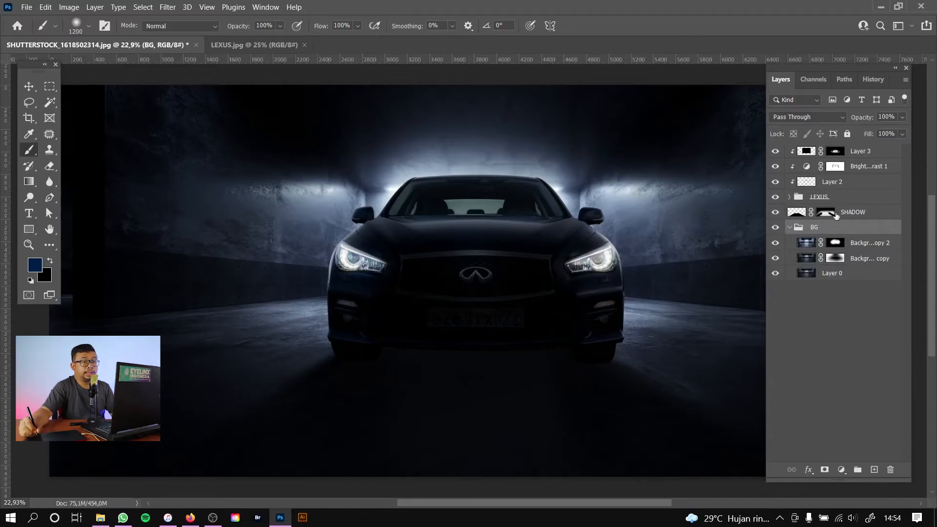
pyautogui.click(867, 243)
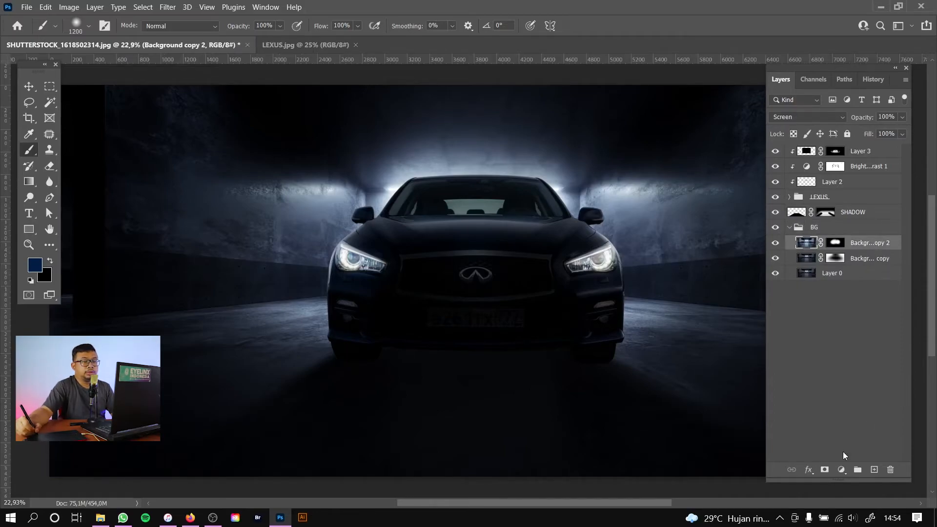
pyautogui.click(841, 469)
pyautogui.click(859, 297)
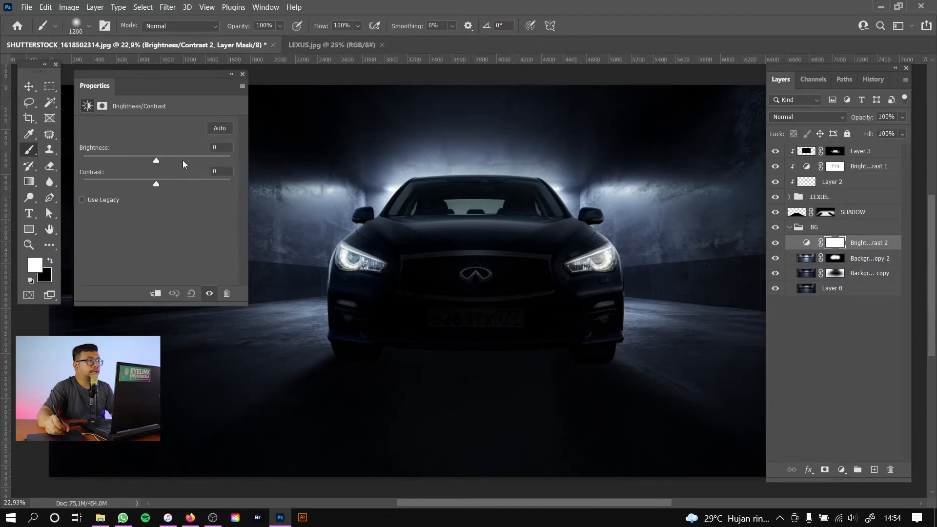
pyautogui.moveTo(157, 160); pyautogui.dragTo(229, 160)
pyautogui.click(242, 75)
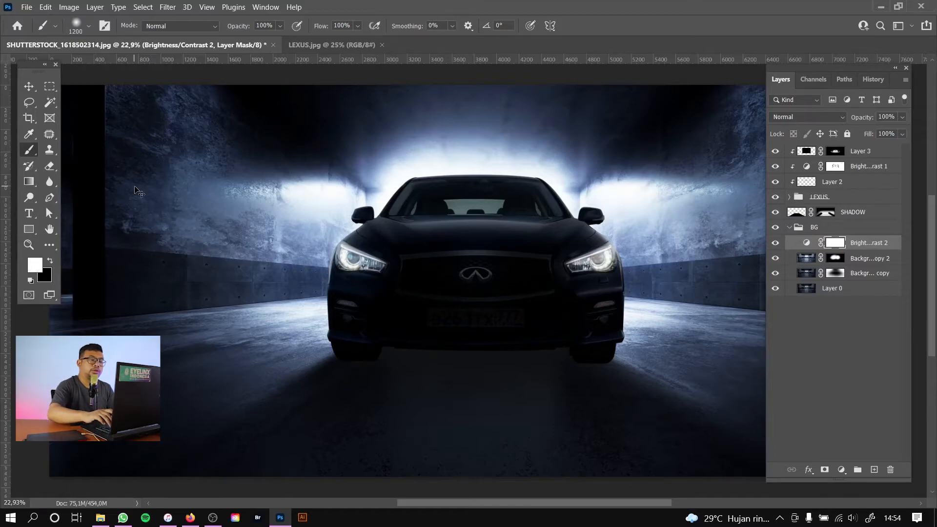
# - Invert the new adjustment's mask to black and paint white over both headlights with a 1000 px brush
pyautogui.hotkey('ctrl', 'i')
pyautogui.press('[')
pyautogui.press('[')
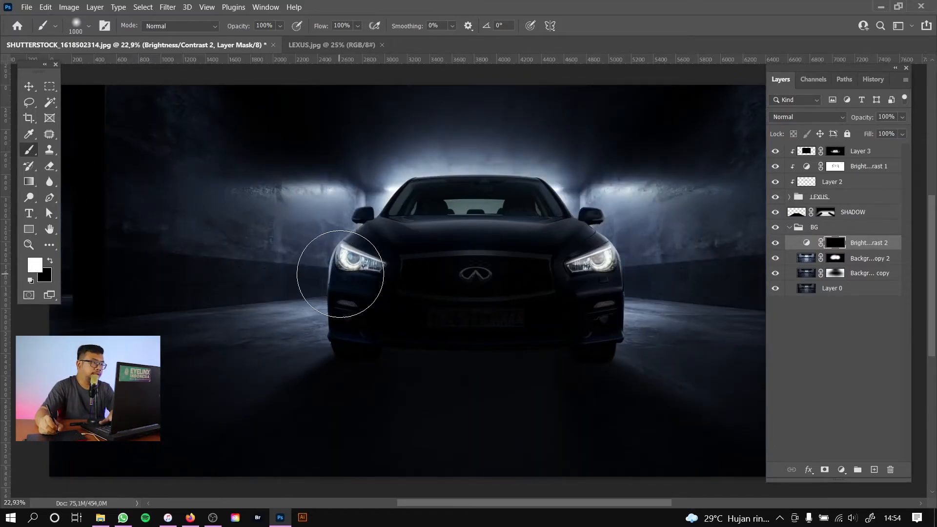
pyautogui.click(341, 272)
pyautogui.click(592, 268)
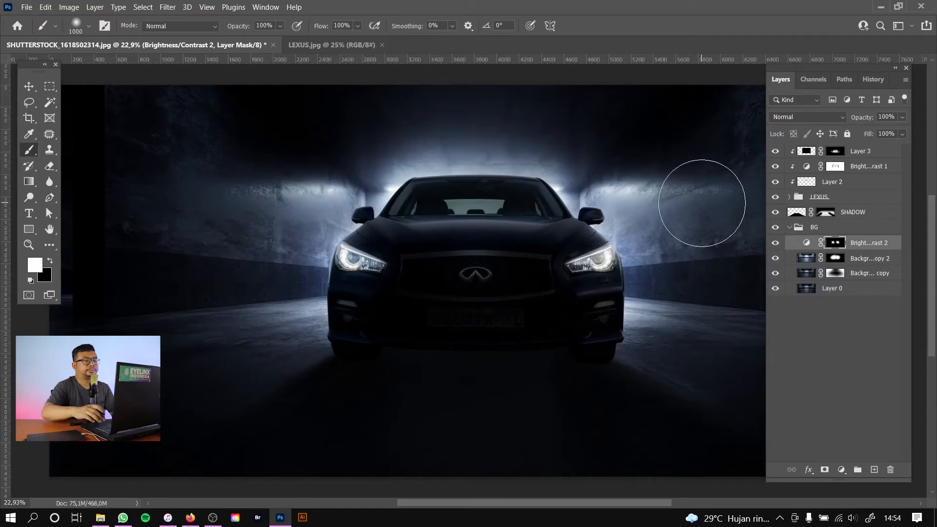
# - Add a new layer above Layer 3 and paint a white glow spot on each headlight with a 500 px brush
pyautogui.hotkey('ctrl', '+')
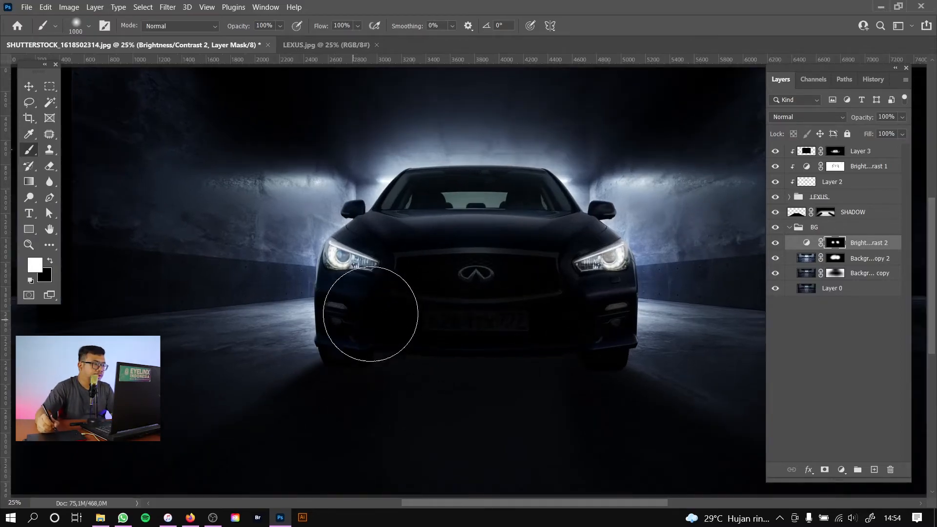
pyautogui.press('[')
pyautogui.press('[')
pyautogui.press('[')
pyautogui.press('[')
pyautogui.press('[')
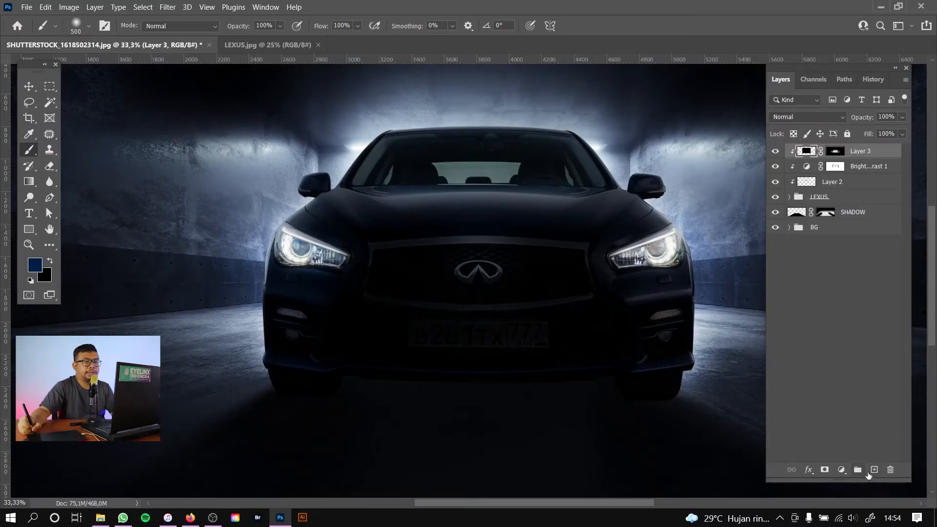
pyautogui.click(874, 469)
pyautogui.press('d')
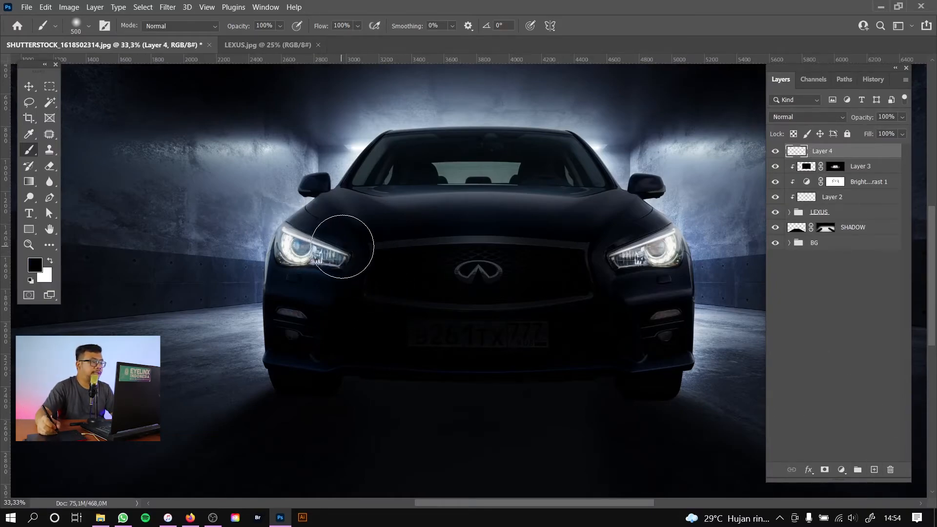
pyautogui.press('x')
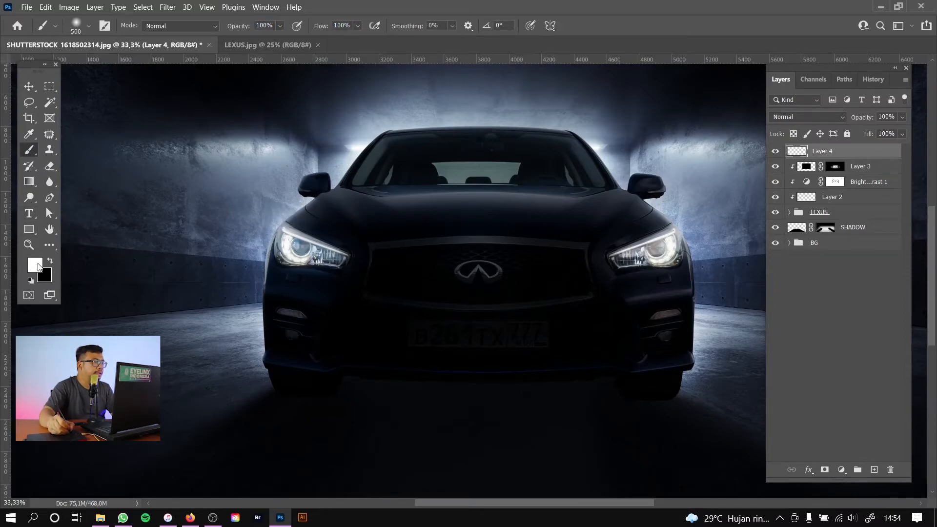
pyautogui.click(297, 250)
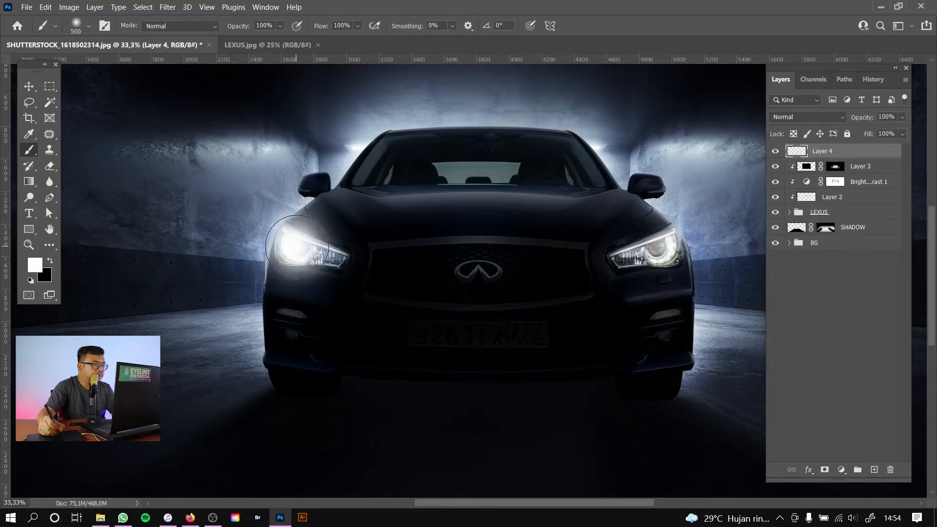
pyautogui.click(660, 250)
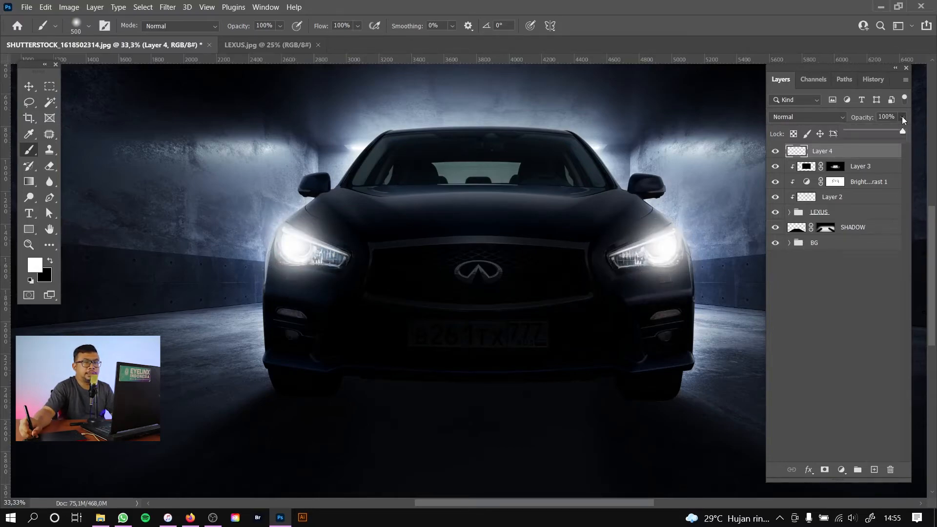
# - Lower the opacity of the headlight glow layer, Layer 4, to 38%
pyautogui.click(875, 131)
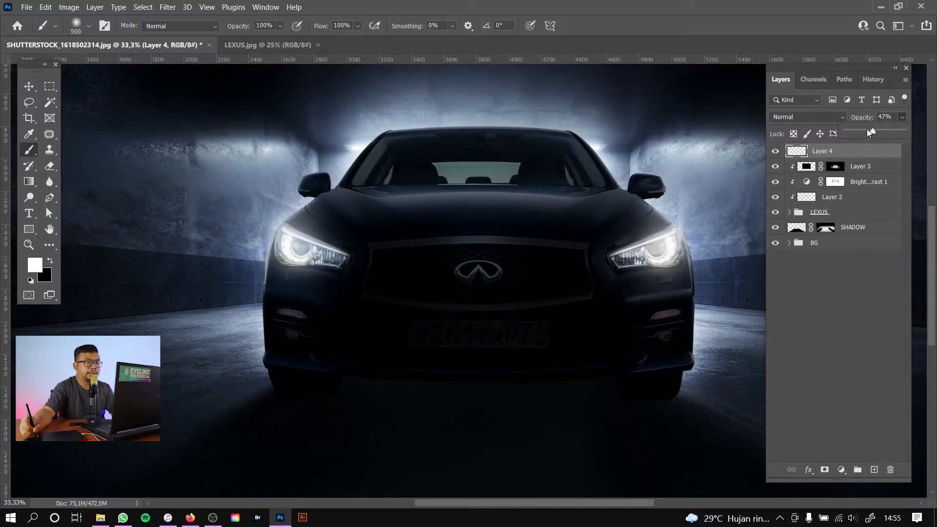
pyautogui.hotkey('ctrl', '+')
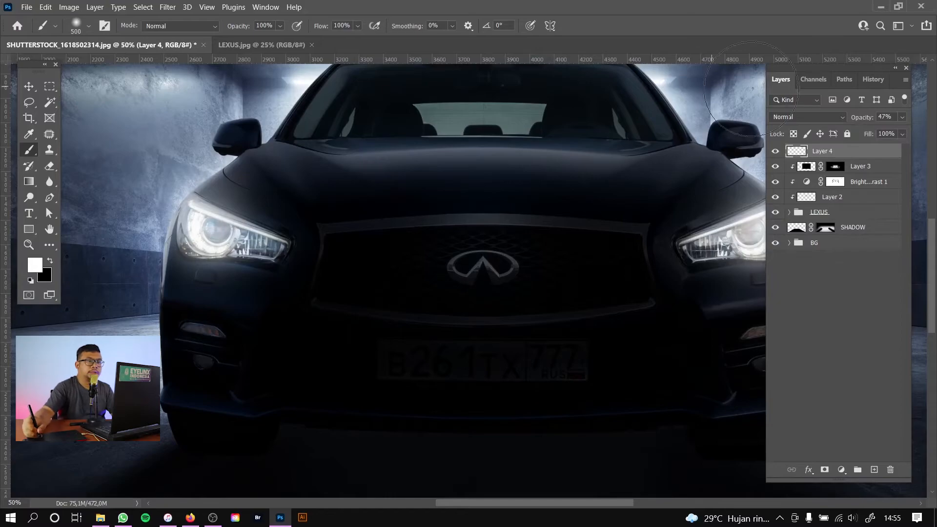
pyautogui.moveTo(869, 131); pyautogui.dragTo(863, 131)
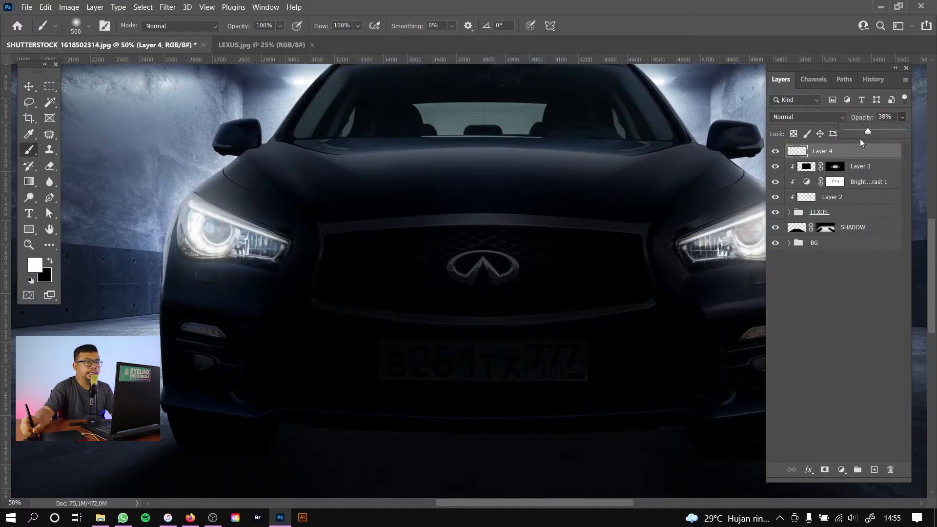
# - Add a Brightness/Contrast adjustment layer directly above Layer 3 and clip it to the car layers
pyautogui.click(860, 168)
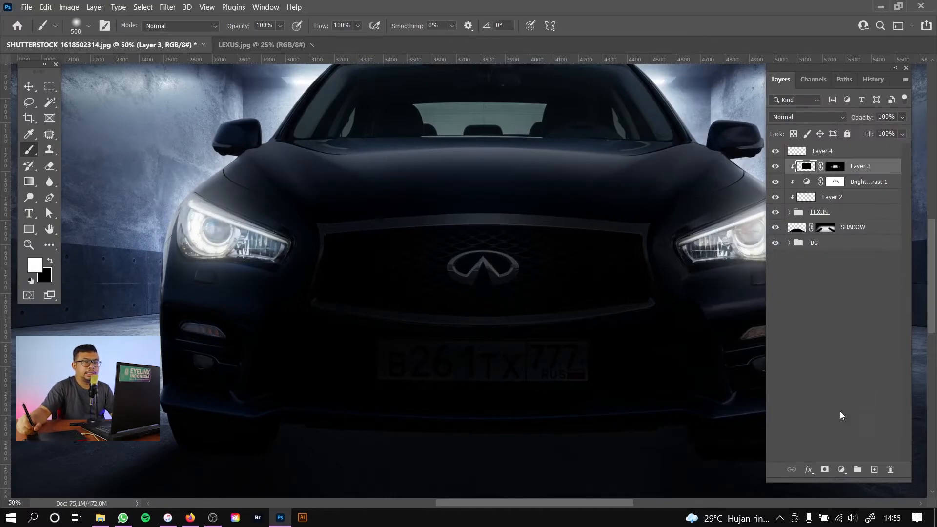
pyautogui.click(841, 470)
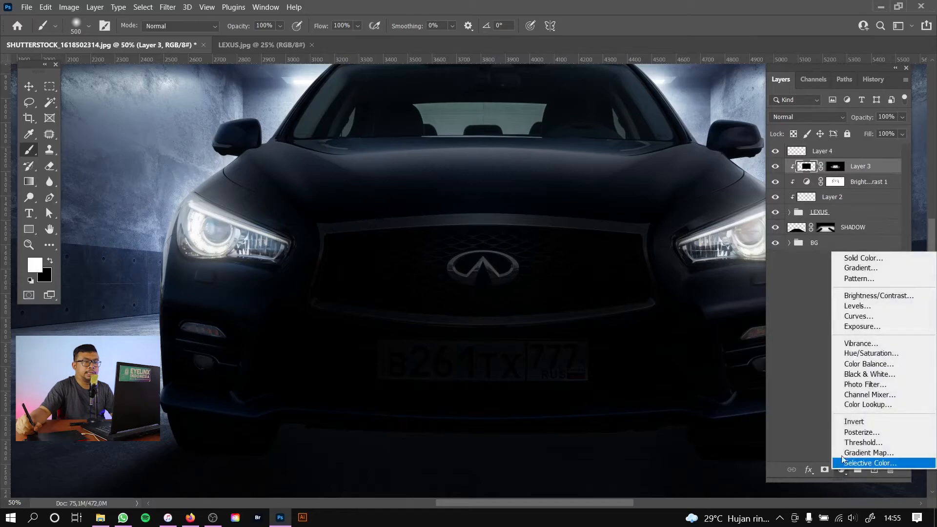
pyautogui.click(865, 297)
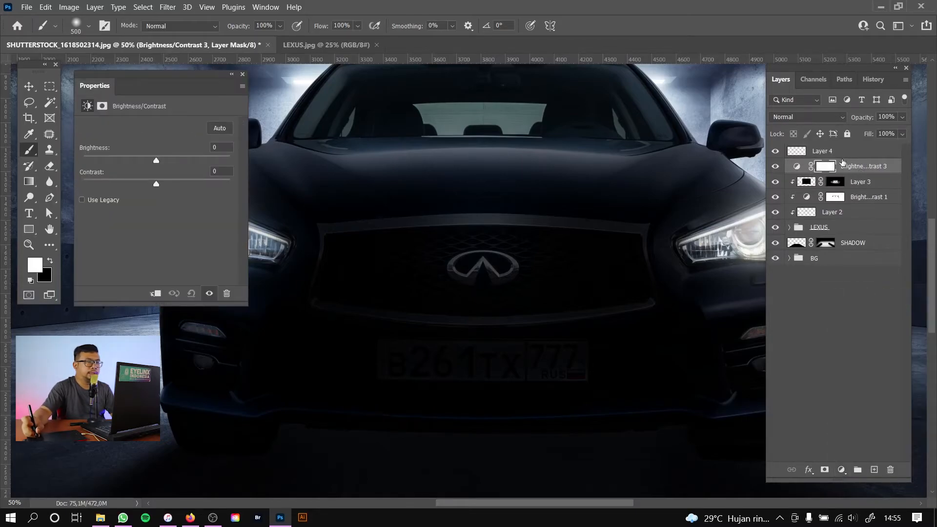
pyautogui.rightClick(876, 167)
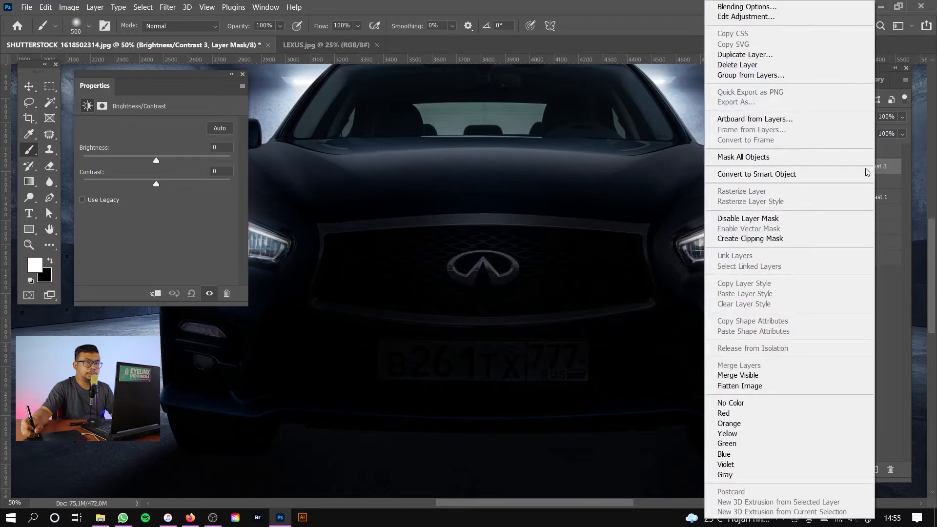
pyautogui.click(788, 242)
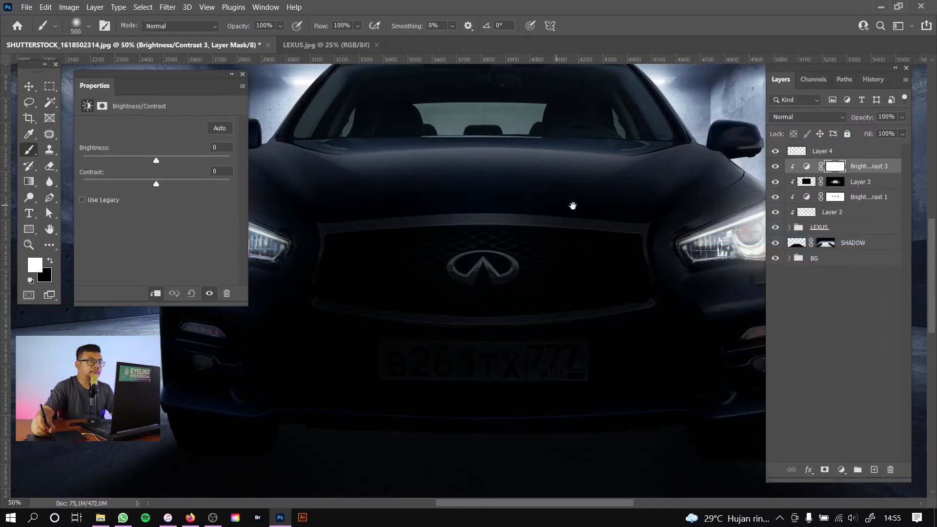
# - Raise the brightness of the new clipped Brightness/Contrast adjustment noticeably
pyautogui.moveTo(573, 203); pyautogui.dragTo(443, 198)
pyautogui.hotkey('ctrl', 'r')
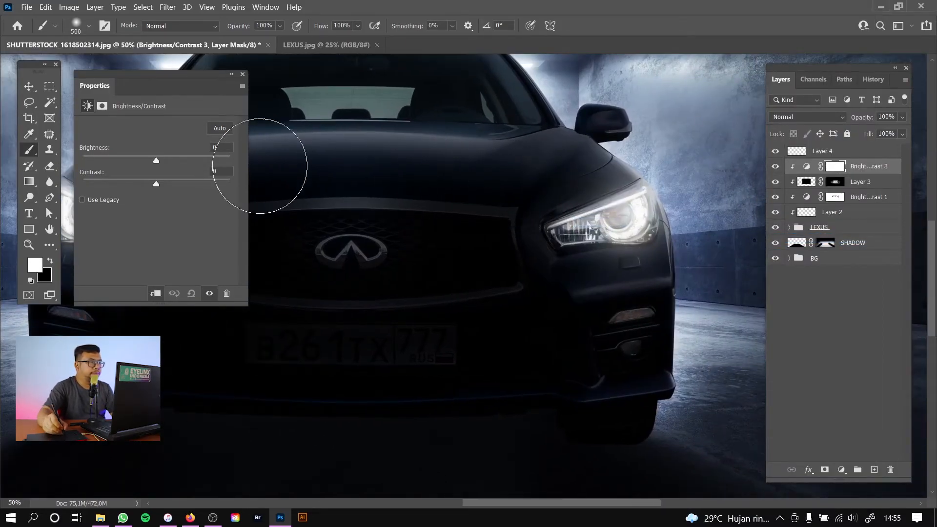
pyautogui.moveTo(164, 160)
pyautogui.mouseDown()
pyautogui.moveTo(207, 161)
pyautogui.moveTo(196, 161)
pyautogui.mouseUp()
pyautogui.click(242, 73)
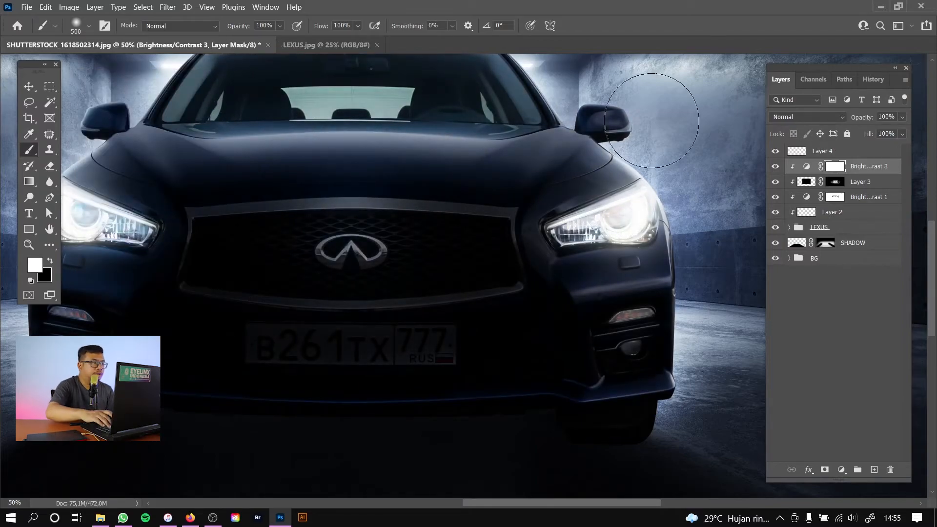
# - Invert the Brightness/Contrast 3 mask to black and paint white over both headlights with a 200 px brush
pyautogui.hotkey('ctrl', 'i')
pyautogui.press('[')
pyautogui.press('[')
pyautogui.press('[')
pyautogui.press('[')
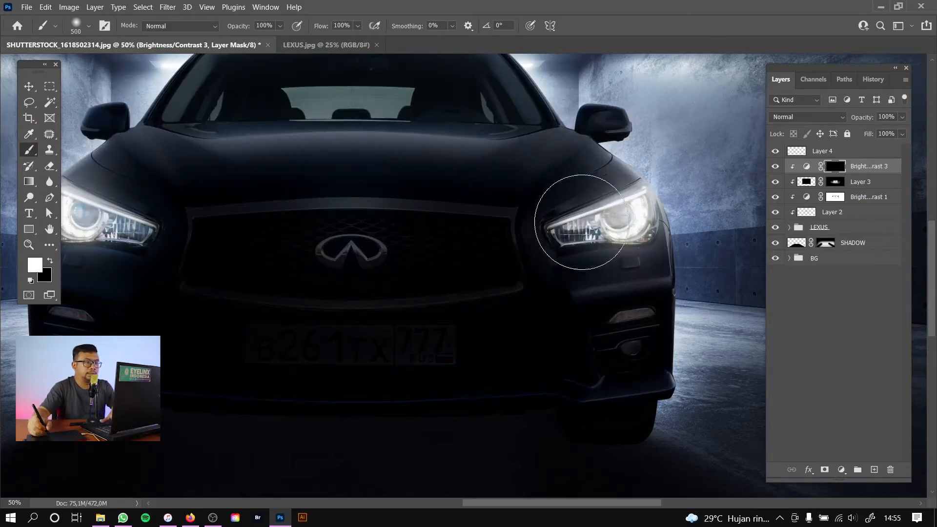
pyautogui.moveTo(569, 229); pyautogui.dragTo(656, 209)
pyautogui.moveTo(282, 219); pyautogui.dragTo(483, 208)
pyautogui.moveTo(332, 214)
pyautogui.mouseDown()
pyautogui.moveTo(274, 215)
pyautogui.moveTo(283, 213)
pyautogui.mouseUp()
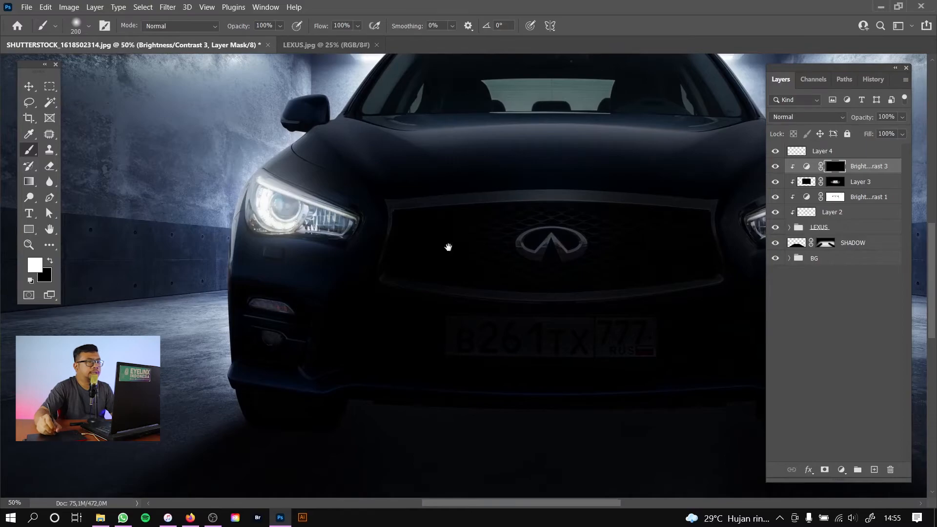
pyautogui.moveTo(448, 247); pyautogui.dragTo(148, 239)
pyautogui.moveTo(521, 224)
pyautogui.mouseDown()
pyautogui.moveTo(549, 226)
pyautogui.moveTo(510, 228)
pyautogui.mouseUp()
pyautogui.moveTo(332, 253); pyautogui.dragTo(584, 246)
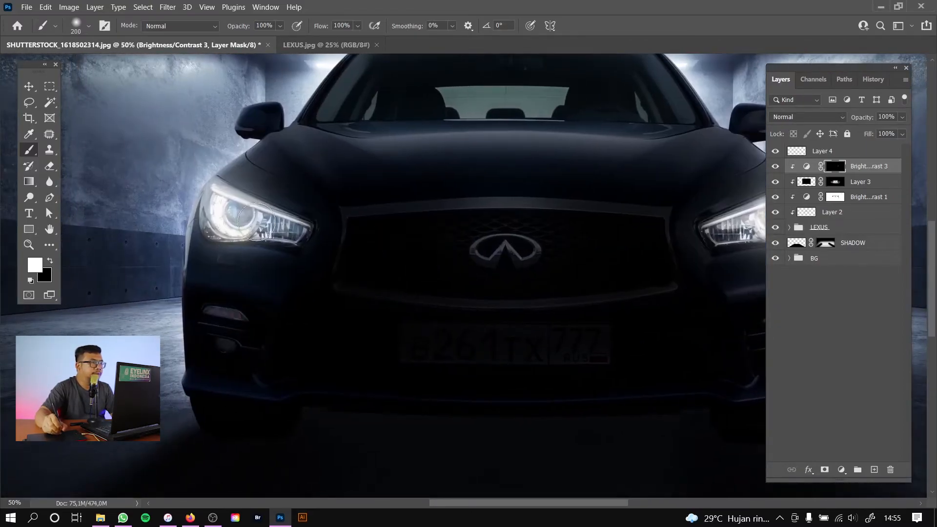
pyautogui.moveTo(233, 212)
pyautogui.mouseDown()
pyautogui.moveTo(224, 215)
pyautogui.moveTo(242, 218)
pyautogui.mouseUp()
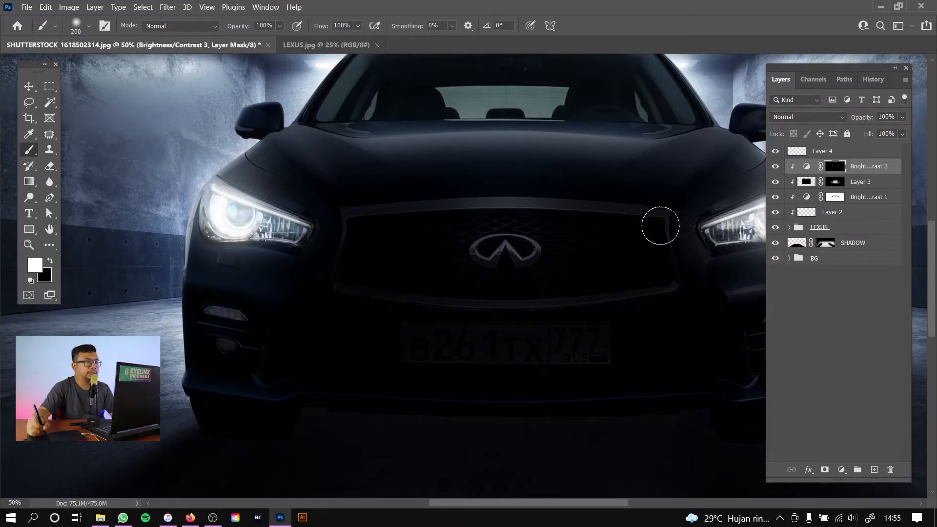
# - Check the whole composite by hiding the LEXUS group and showing it again
pyautogui.hotkey('ctrl', '0')
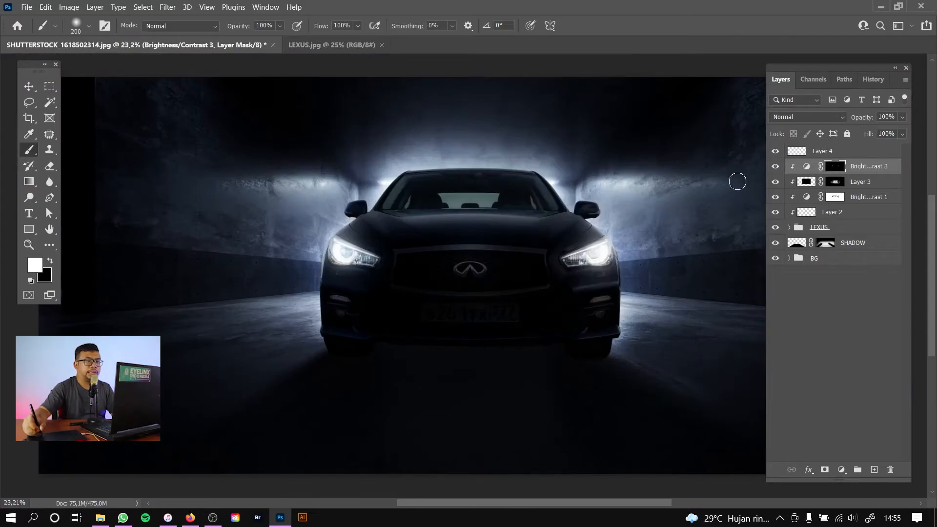
pyautogui.click(774, 228)
pyautogui.click(775, 228)
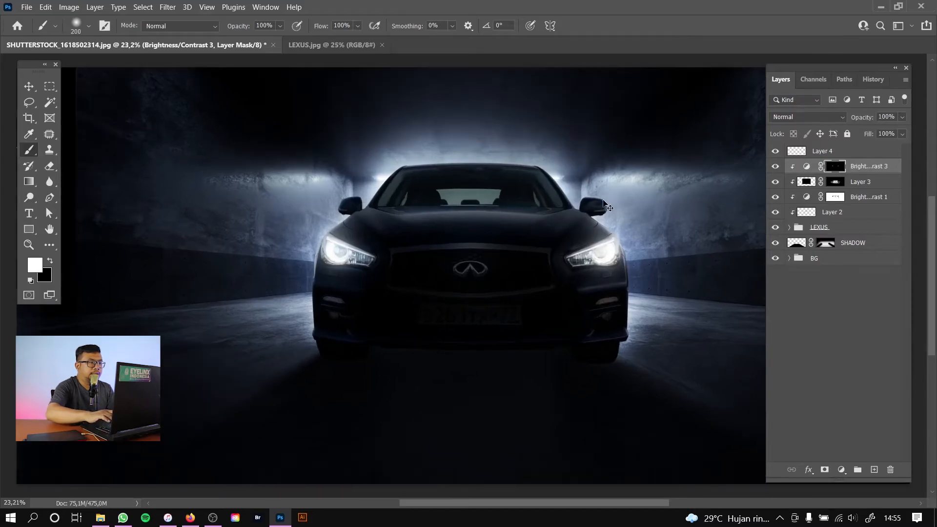
# - Add a Levels adjustment layer above Brightness/Contrast 3 and clip it to the car layers
pyautogui.hotkey('ctrl', '+')
pyautogui.hotkey('ctrl', '+')
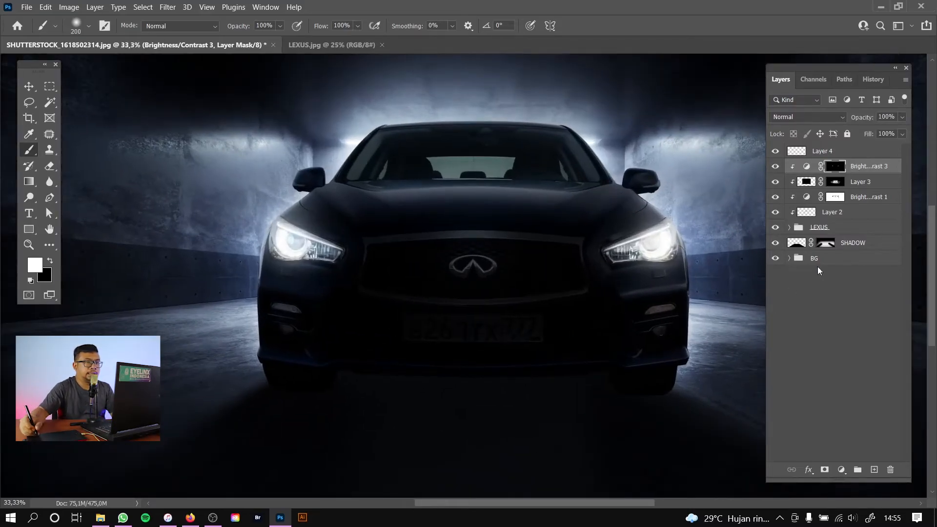
pyautogui.click(843, 469)
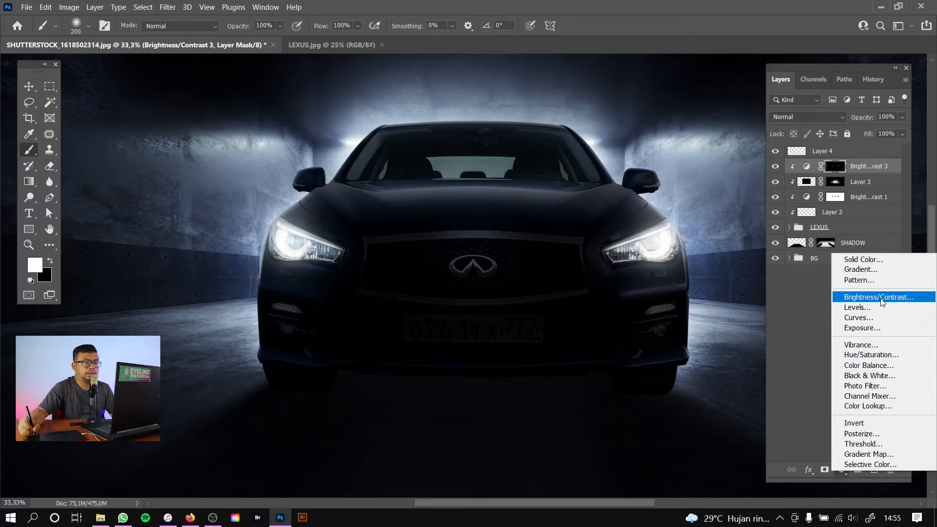
pyautogui.click(871, 310)
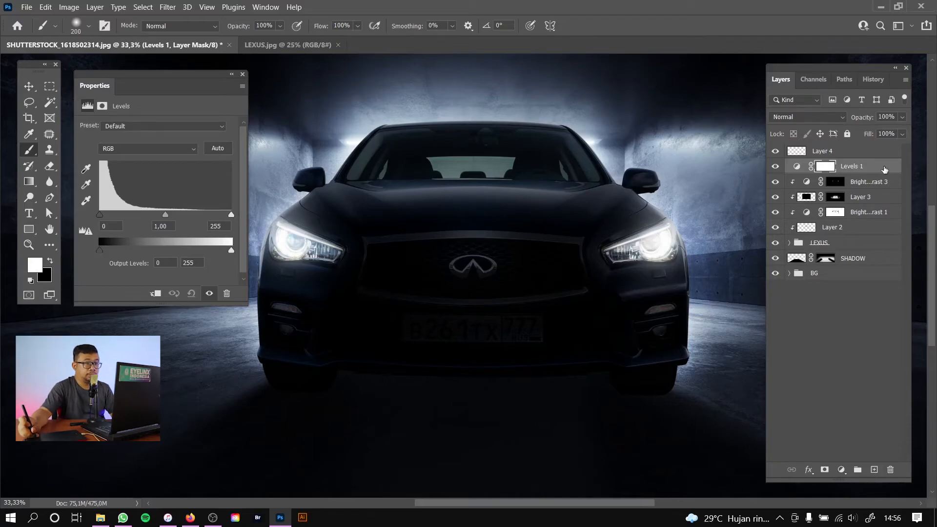
pyautogui.rightClick(878, 169)
pyautogui.click(800, 240)
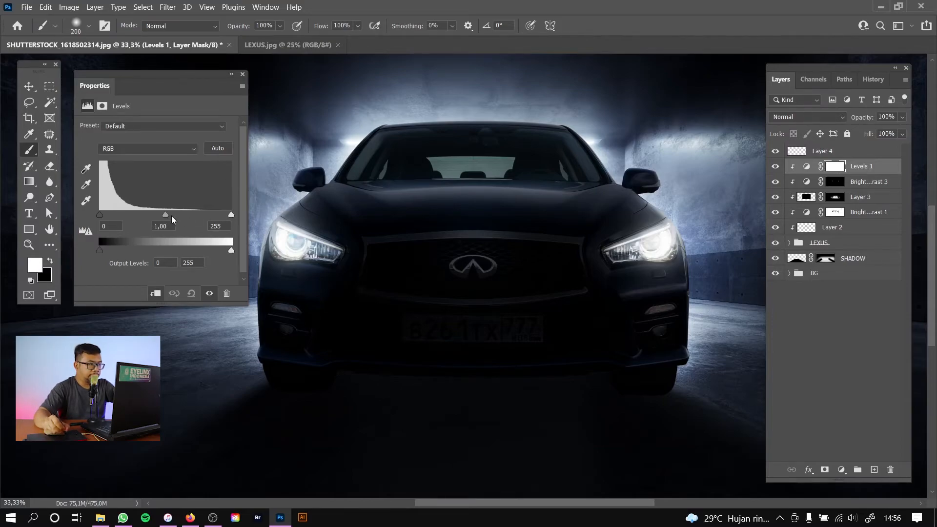
# - Set the Levels midtone input to 0,72 and the highlight input to 152 to strengthen the car's contrast
pyautogui.moveTo(166, 214)
pyautogui.mouseDown()
pyautogui.moveTo(203, 215)
pyautogui.moveTo(153, 219)
pyautogui.mouseUp()
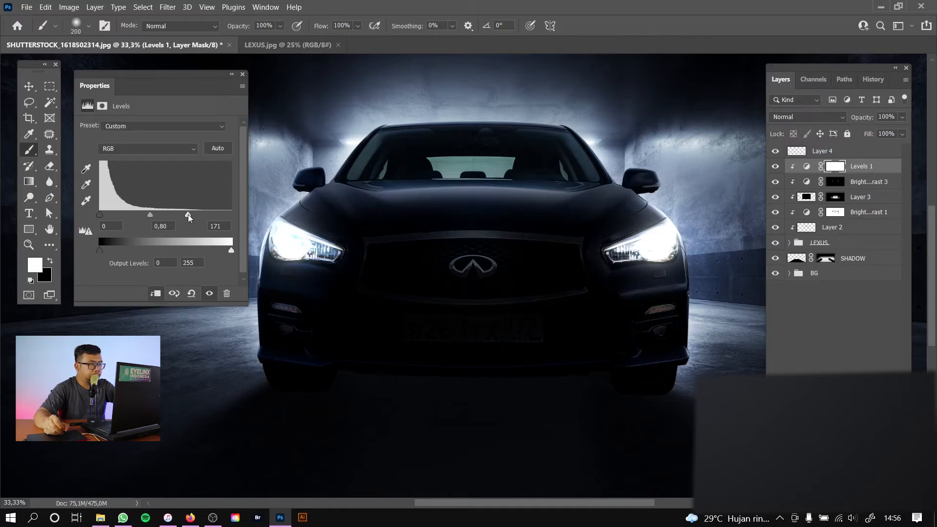
pyautogui.moveTo(184, 216); pyautogui.dragTo(179, 216)
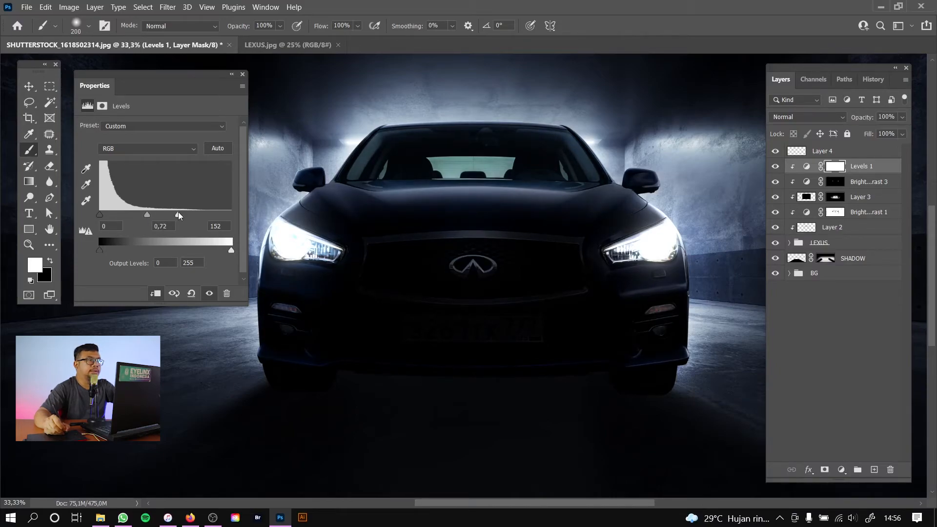
pyautogui.click(242, 74)
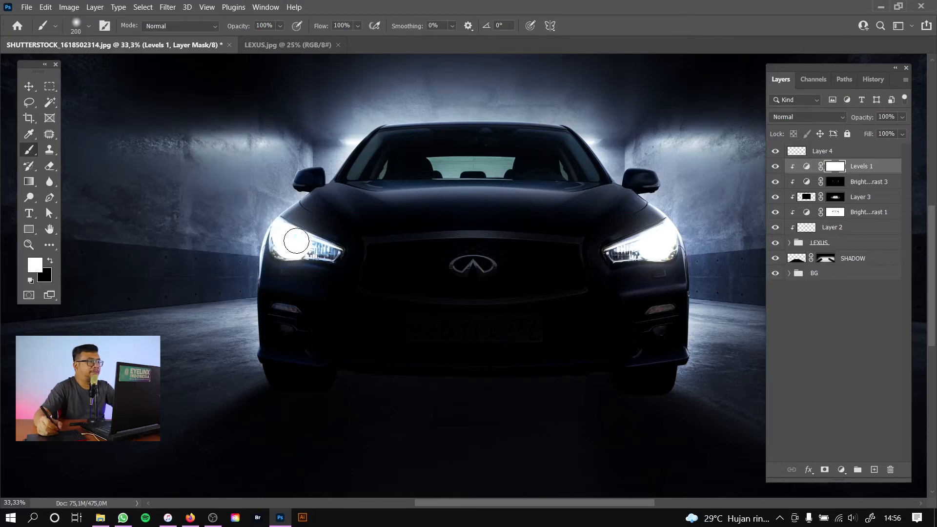
# - Try to mask the Levels effect off both headlights by painting black with a brush enlarged to 800 px
pyautogui.click(49, 261)
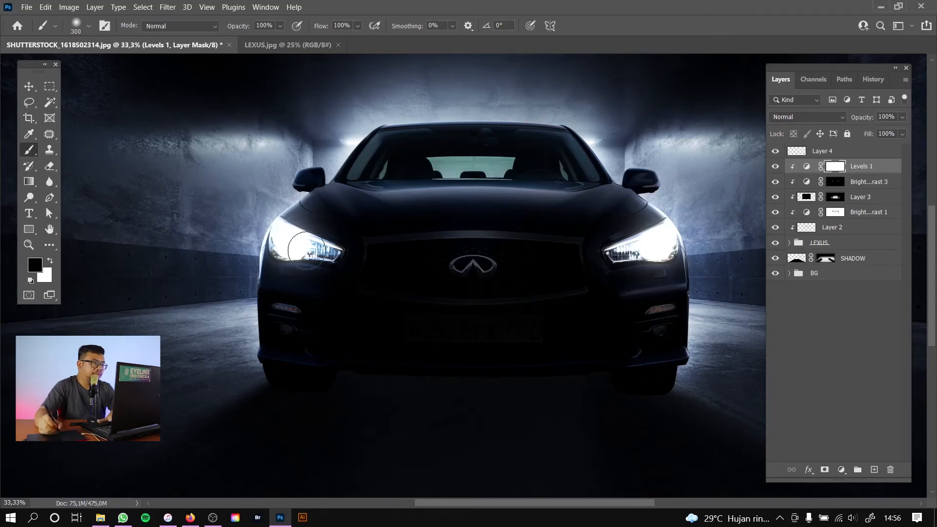
pyautogui.press(']')
pyautogui.press(']')
pyautogui.press(']')
pyautogui.press(']')
pyautogui.press(']')
pyautogui.press(']')
pyautogui.click(294, 245)
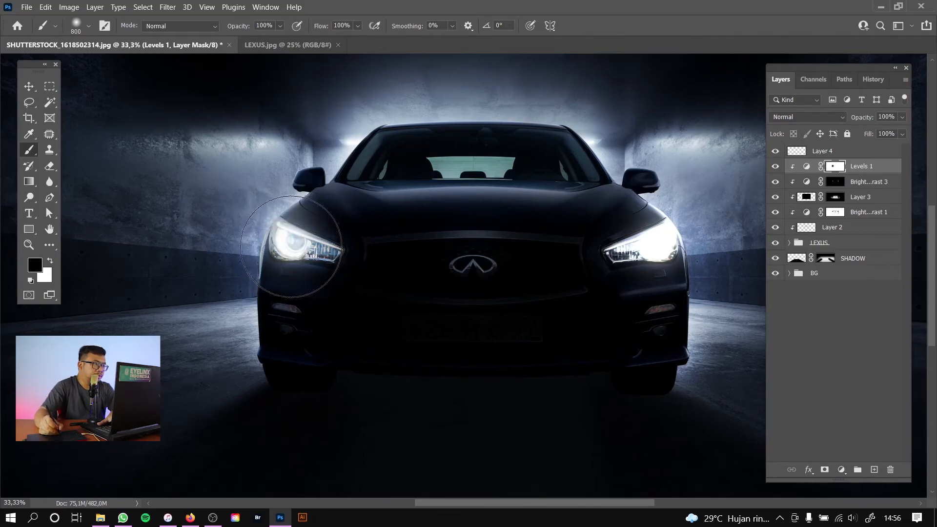
pyautogui.click(670, 244)
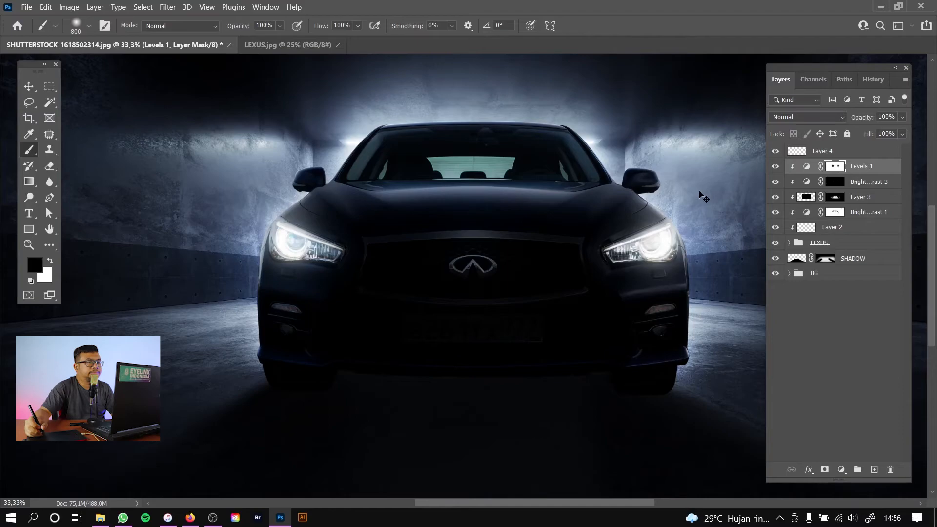
# - Revert to the Modify Levels Layer history state to undo the brush strokes on the mask
pyautogui.click(873, 80)
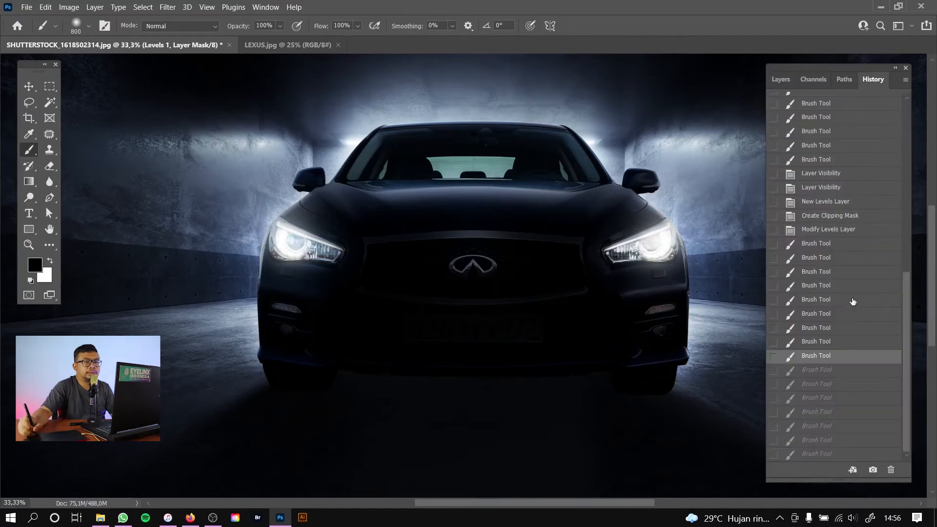
pyautogui.click(834, 243)
pyautogui.click(838, 230)
pyautogui.click(781, 80)
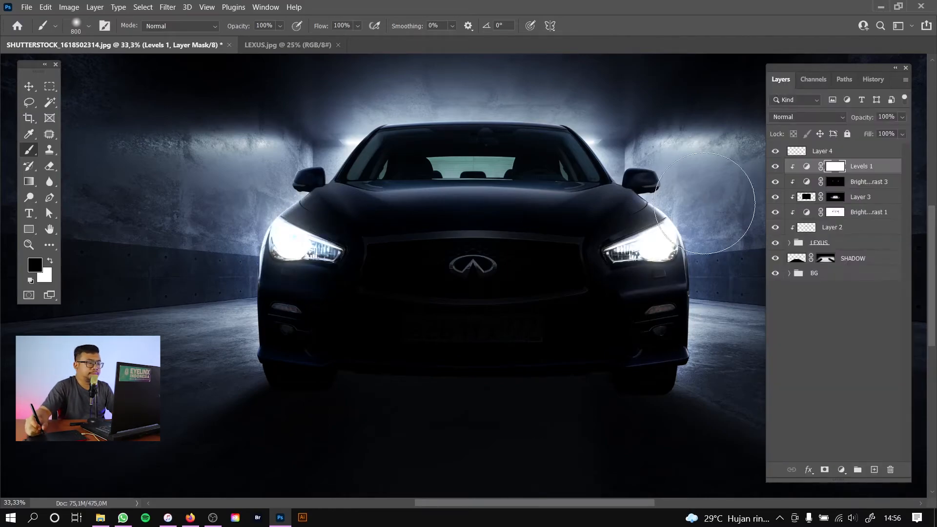
# - Paint black on the Levels 1 mask inside both headlights with a small brush of about 200 px
pyautogui.press(']')
pyautogui.press(']')
pyautogui.press(']')
pyautogui.press(']')
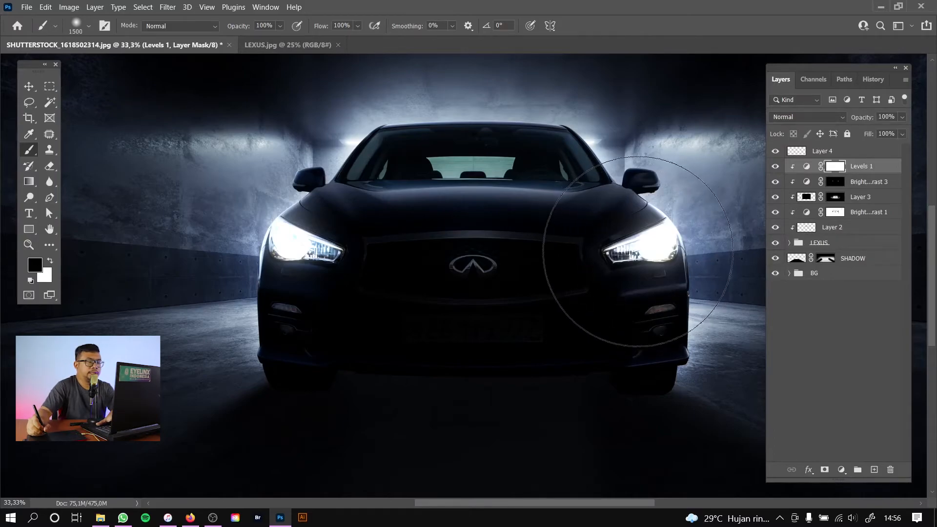
pyautogui.press('[')
pyautogui.press('[')
pyautogui.press('[')
pyautogui.press('[')
pyautogui.press('[')
pyautogui.press('[')
pyautogui.press('[')
pyautogui.press('[')
pyautogui.press('[')
pyautogui.press('[')
pyautogui.press('[')
pyautogui.press('[')
pyautogui.press('[')
pyautogui.press('[')
pyautogui.moveTo(618, 254)
pyautogui.mouseDown()
pyautogui.moveTo(670, 233)
pyautogui.moveTo(656, 251)
pyautogui.moveTo(665, 242)
pyautogui.moveTo(635, 251)
pyautogui.moveTo(664, 243)
pyautogui.moveTo(642, 246)
pyautogui.mouseUp()
pyautogui.press(']')
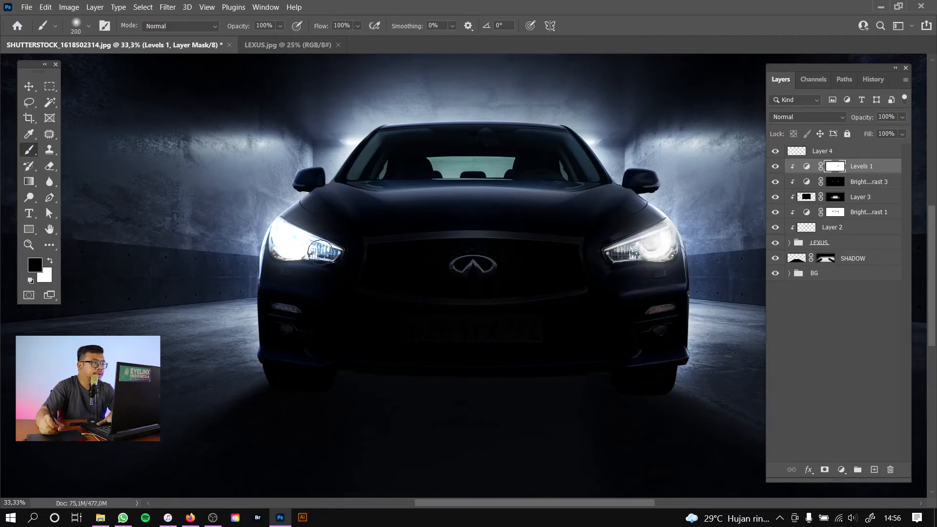
pyautogui.moveTo(320, 251)
pyautogui.mouseDown()
pyautogui.moveTo(277, 233)
pyautogui.moveTo(325, 254)
pyautogui.mouseUp()
# - Refine the Levels 1 mask over the bright lamp area of the car's left-hand headlight in the image, using a black 125 px brush
pyautogui.press('[')
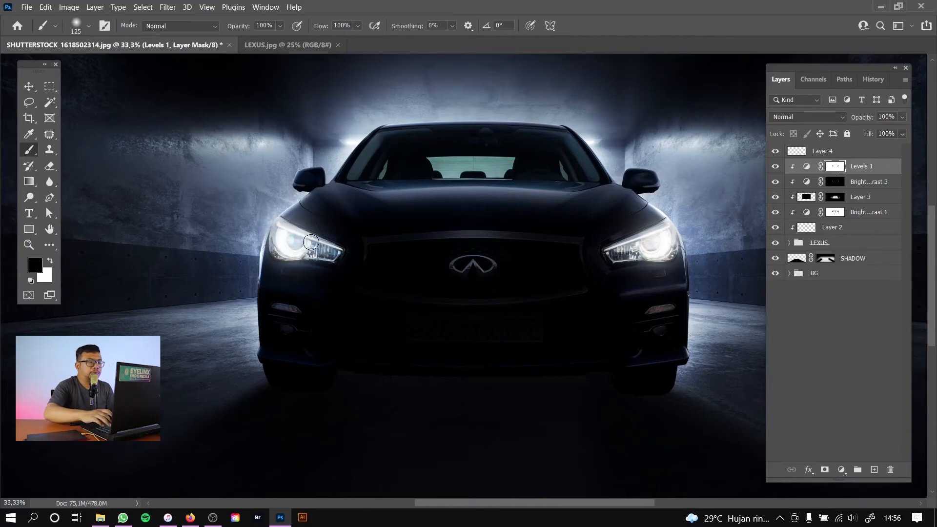
pyautogui.hotkey('ctrl', '+')
pyautogui.hotkey('ctrl', '+')
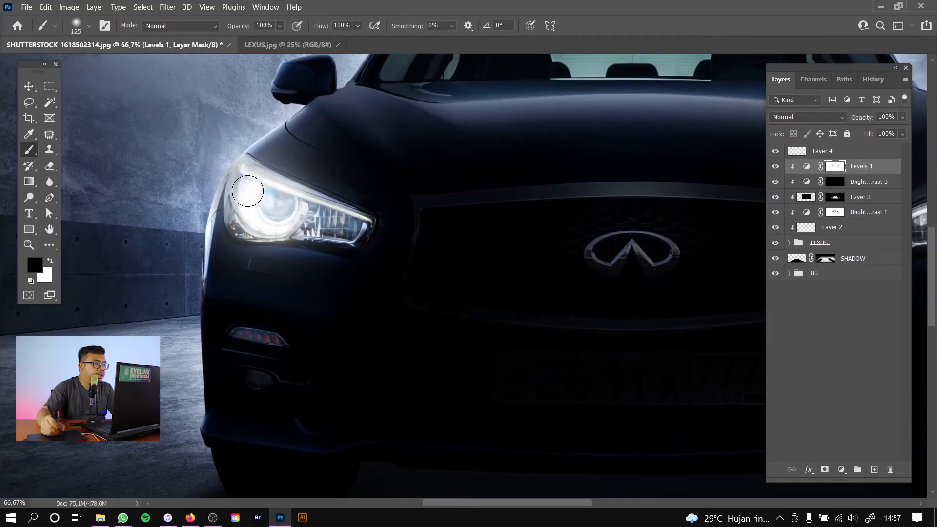
pyautogui.press('[')
pyautogui.press('[')
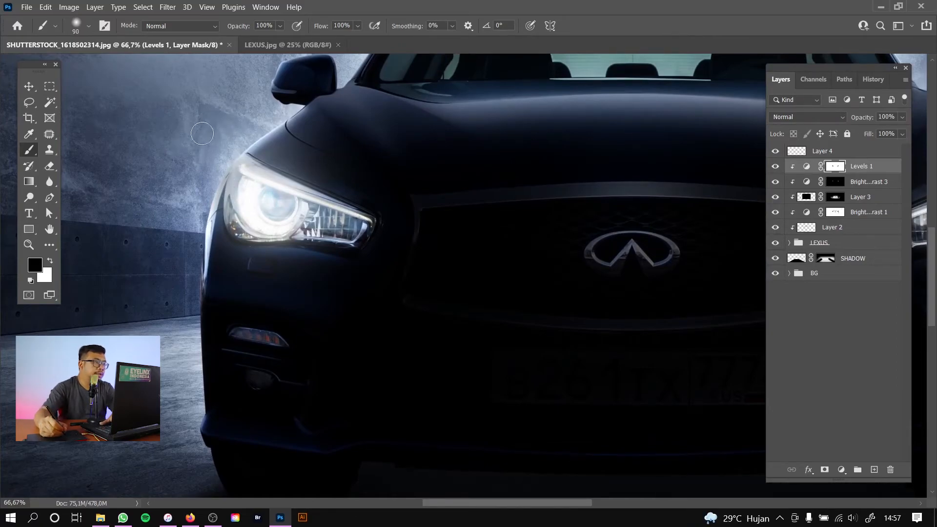
# - Paint white on the Levels 1 mask along the outer edge of the right-hand headlight with an 80 px brush
pyautogui.press('x')
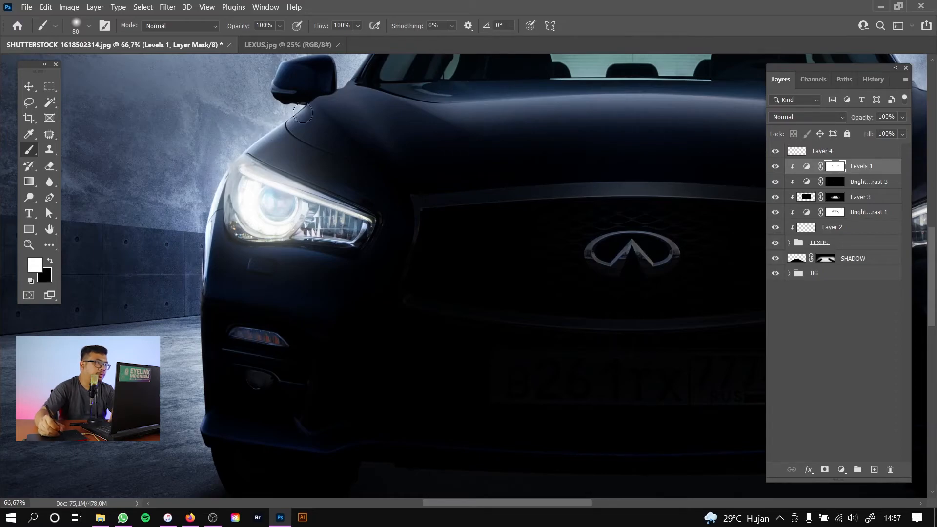
pyautogui.moveTo(614, 188); pyautogui.dragTo(78, 144)
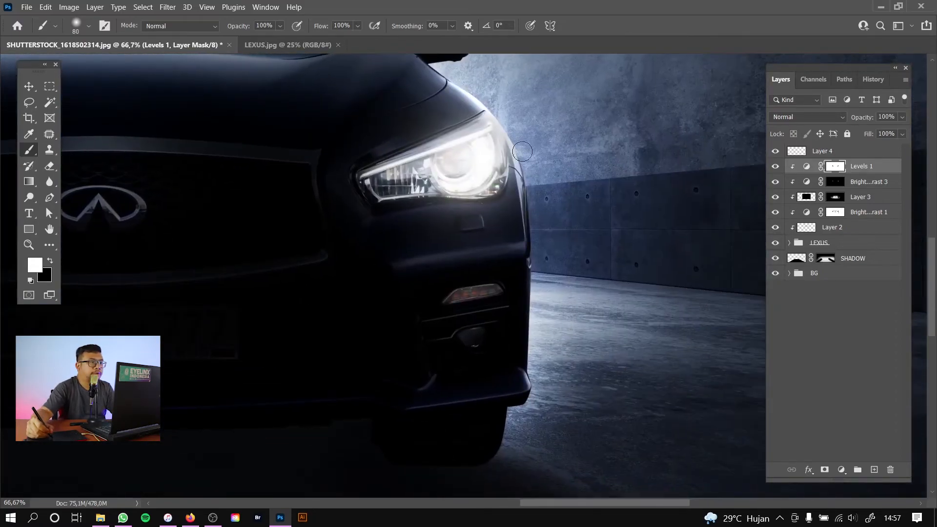
pyautogui.moveTo(518, 131); pyautogui.dragTo(516, 143)
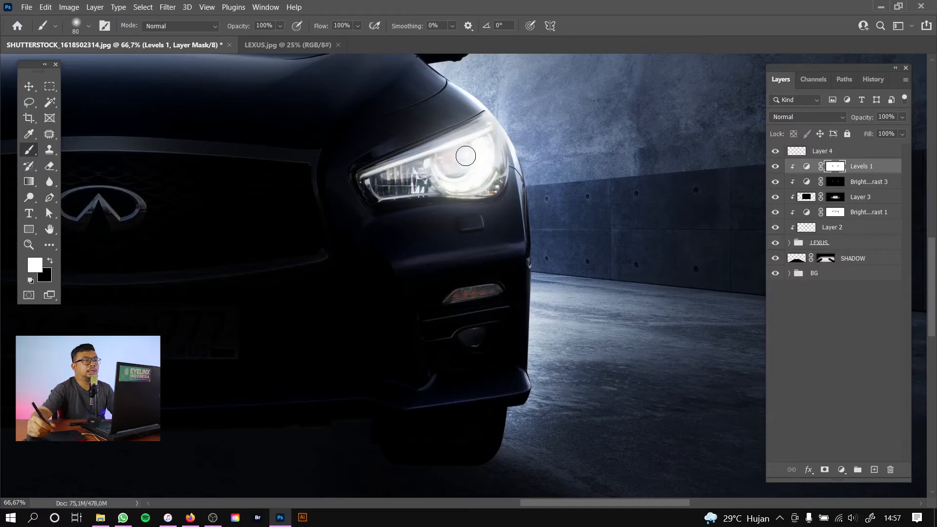
pyautogui.moveTo(555, 100); pyautogui.dragTo(617, 99)
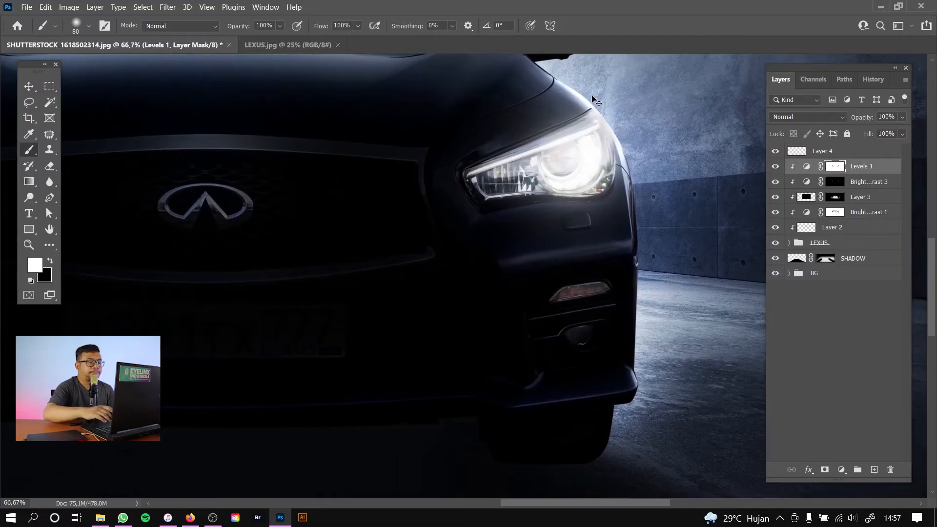
pyautogui.hotkey('ctrl', '-')
pyautogui.hotkey('ctrl', '-')
pyautogui.hotkey('ctrl', '+')
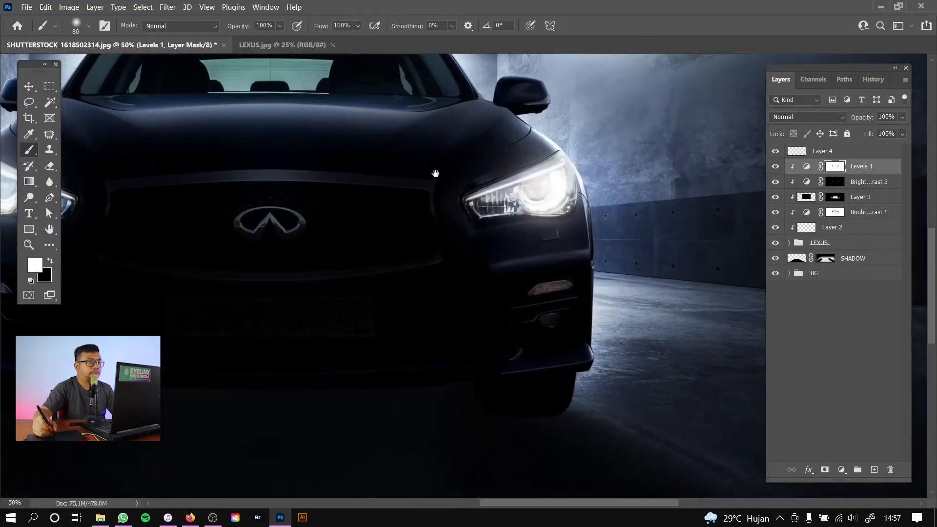
# - Add a Color Balance adjustment layer above Levels 1 and clip it to the layers below
pyautogui.moveTo(436, 174); pyautogui.dragTo(540, 184)
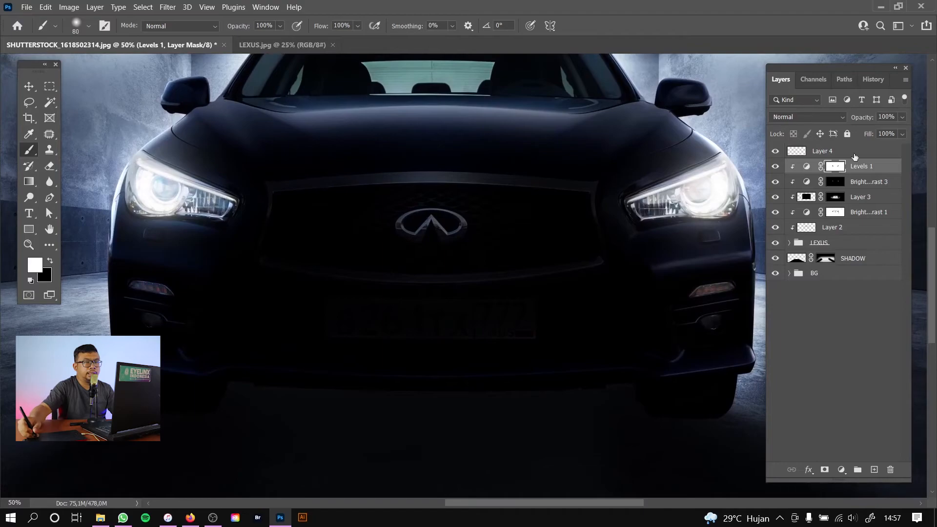
pyautogui.click(842, 469)
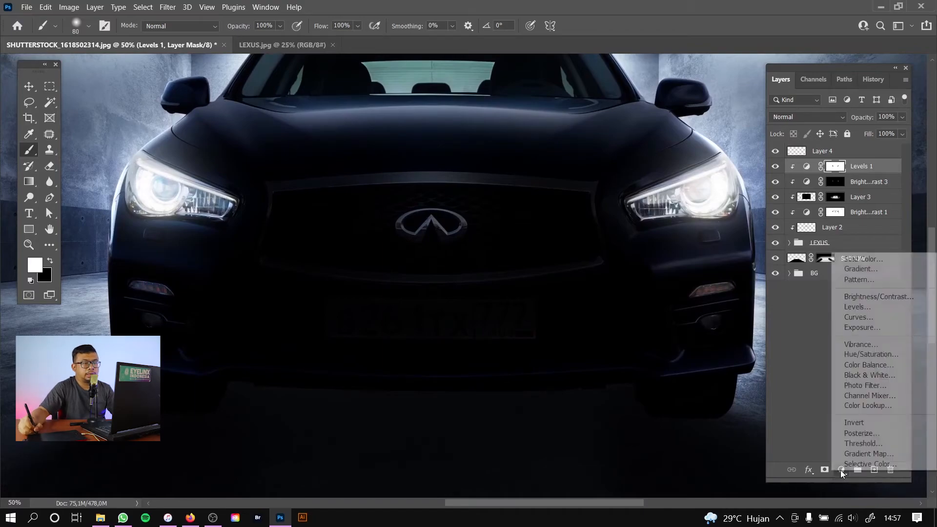
pyautogui.click(862, 366)
pyautogui.rightClick(875, 171)
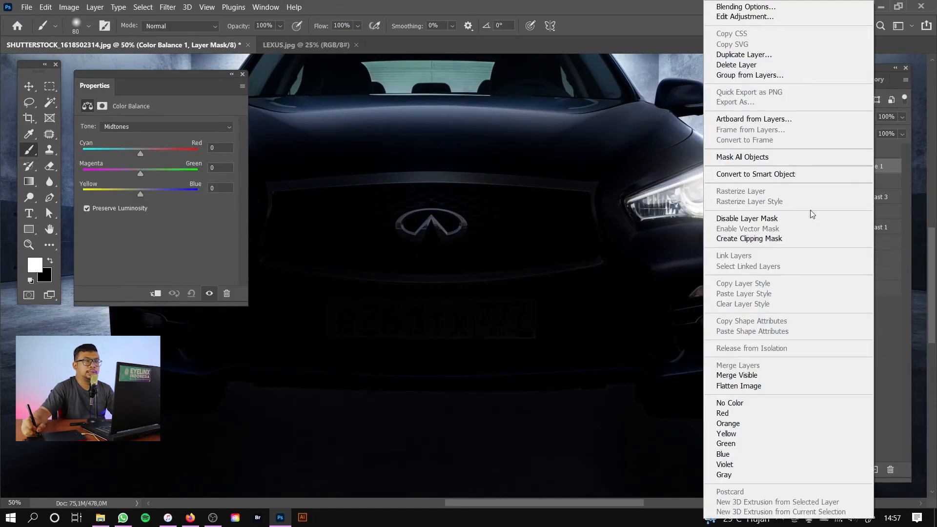
pyautogui.click(796, 240)
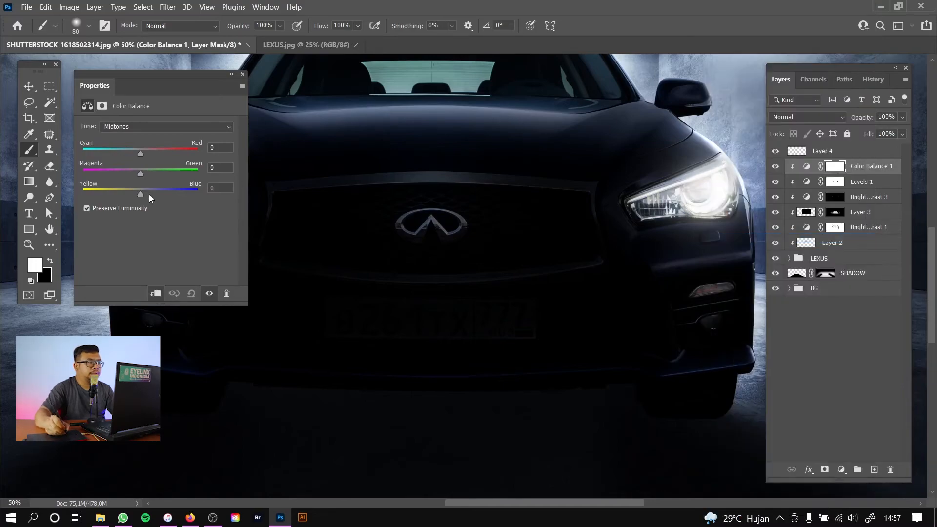
# - Shift the midtones of the clipped Color Balance adjustment toward blue and switch its tone range to Highlights
pyautogui.moveTo(145, 194); pyautogui.dragTo(150, 196)
pyautogui.click(164, 129)
pyautogui.click(155, 157)
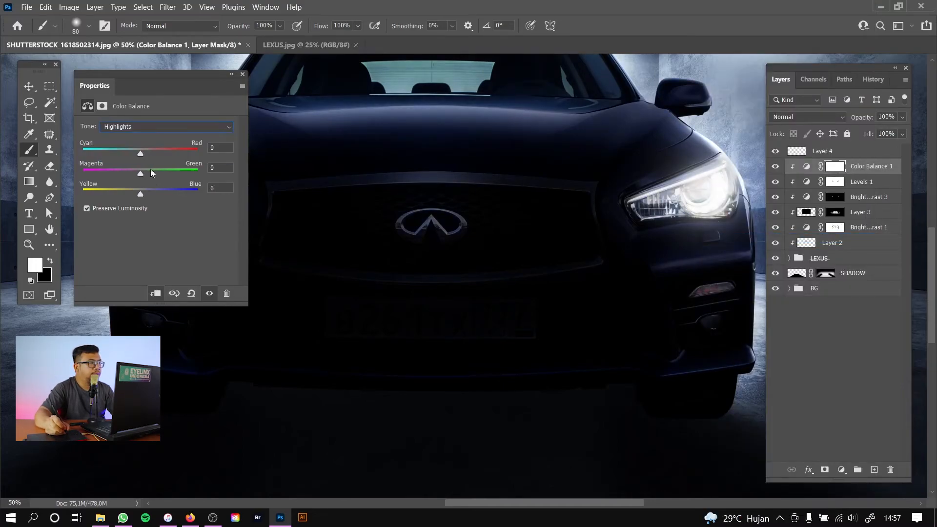
pyautogui.click(243, 76)
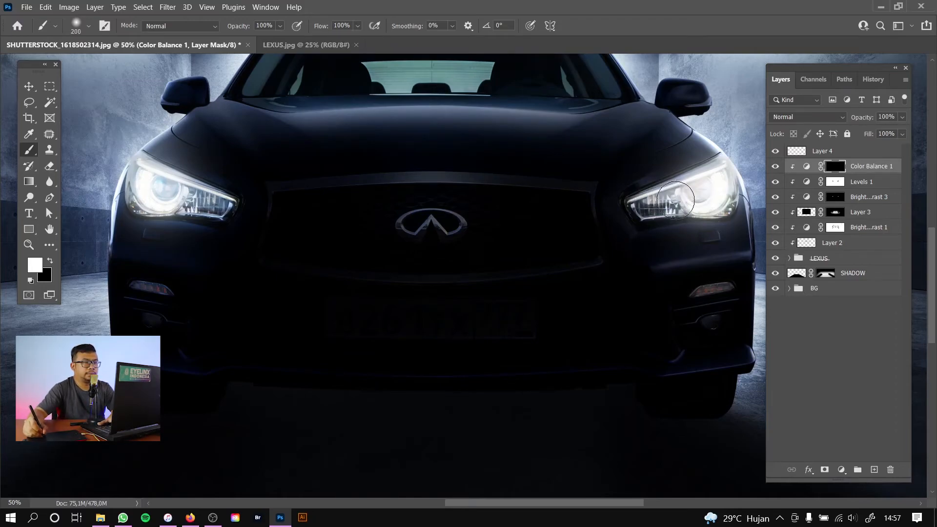
# - Paint white over both headlights on the black Color Balance 1 mask with a soft brush of about 125 to 175 px
pyautogui.press(']')
pyautogui.press(']')
pyautogui.press(']')
pyautogui.press(']')
pyautogui.press(']')
pyautogui.moveTo(718, 189); pyautogui.dragTo(650, 205)
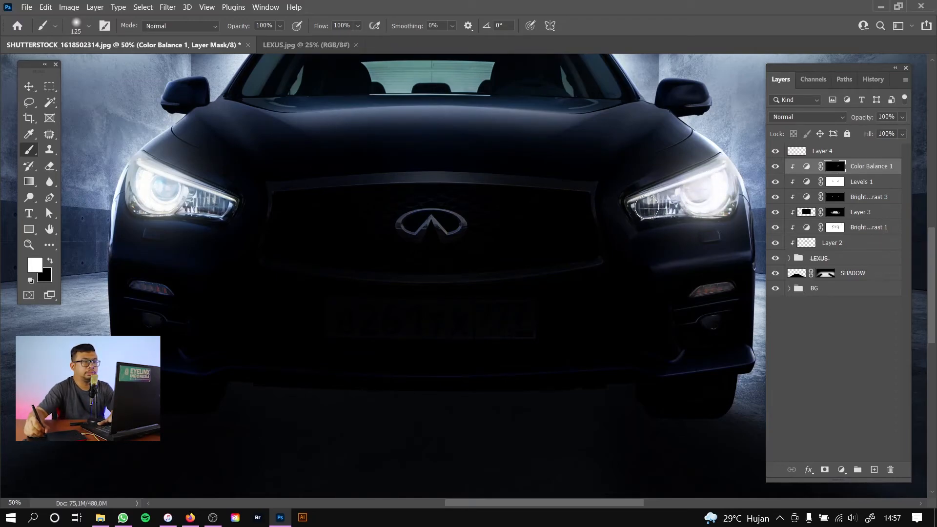
pyautogui.press('[')
pyautogui.moveTo(198, 204)
pyautogui.mouseDown()
pyautogui.moveTo(144, 171)
pyautogui.moveTo(149, 185)
pyautogui.moveTo(194, 193)
pyautogui.mouseUp()
# - Add a Brightness/Contrast adjustment layer above Layer 4 with brightness -15 and contrast 12
pyautogui.hotkey('ctrl', '0')
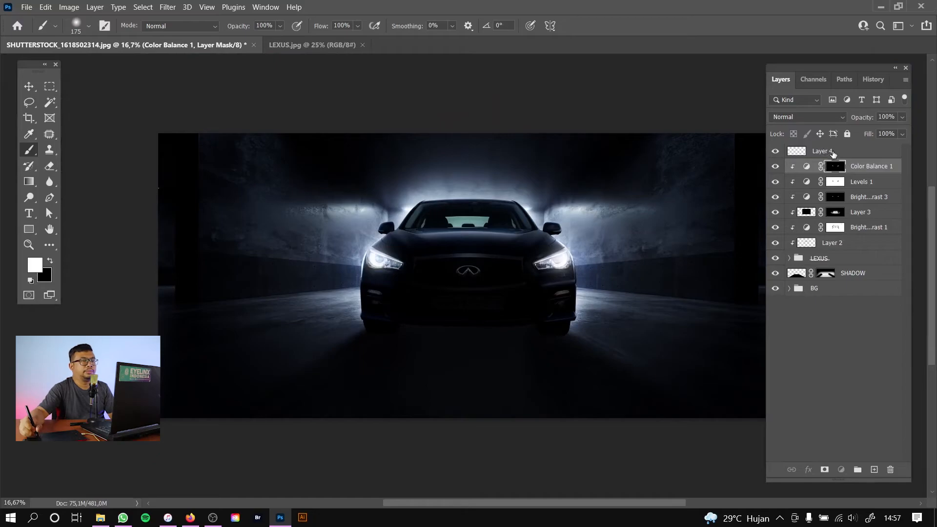
pyautogui.click(833, 154)
pyautogui.hotkey('ctrl', '+')
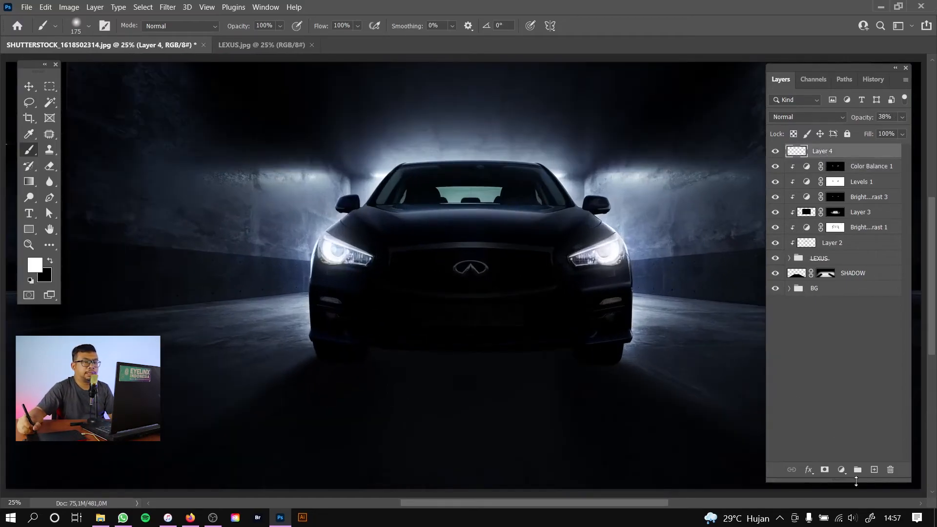
pyautogui.click(842, 471)
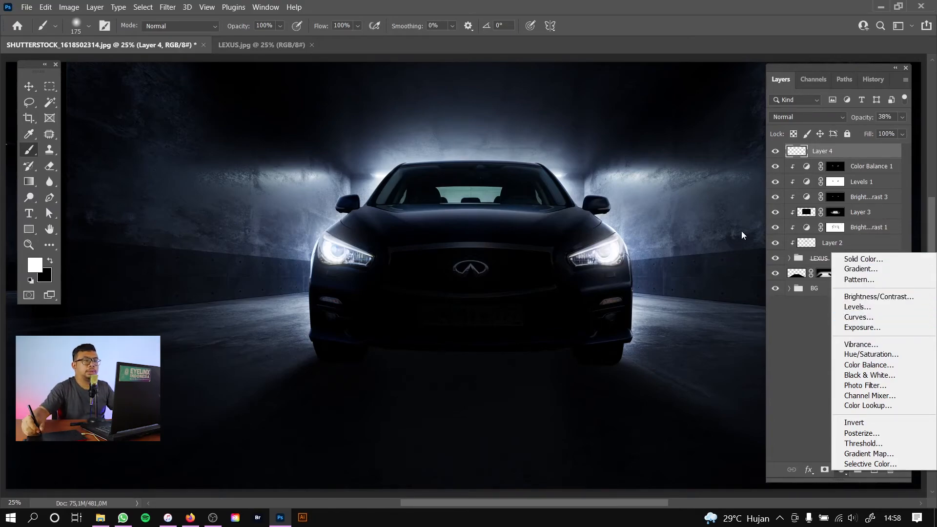
pyautogui.click(870, 296)
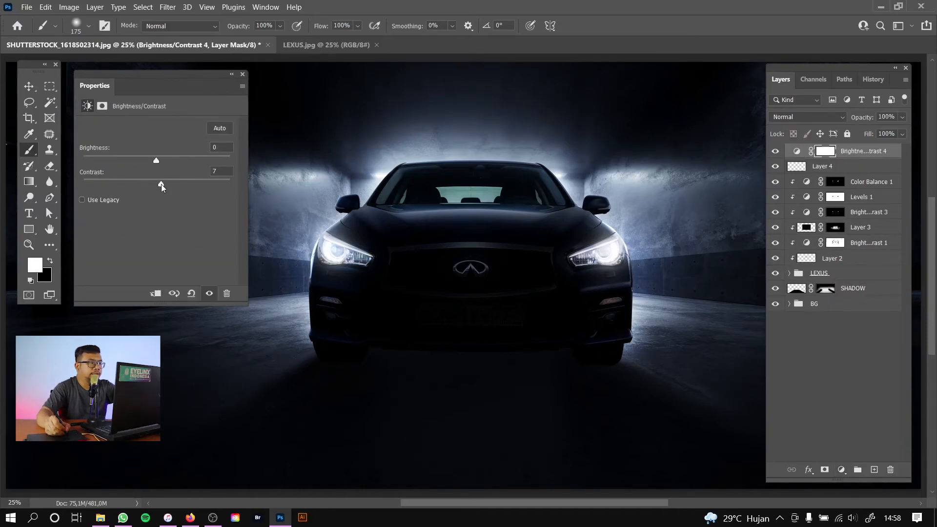
pyautogui.moveTo(154, 162); pyautogui.dragTo(148, 163)
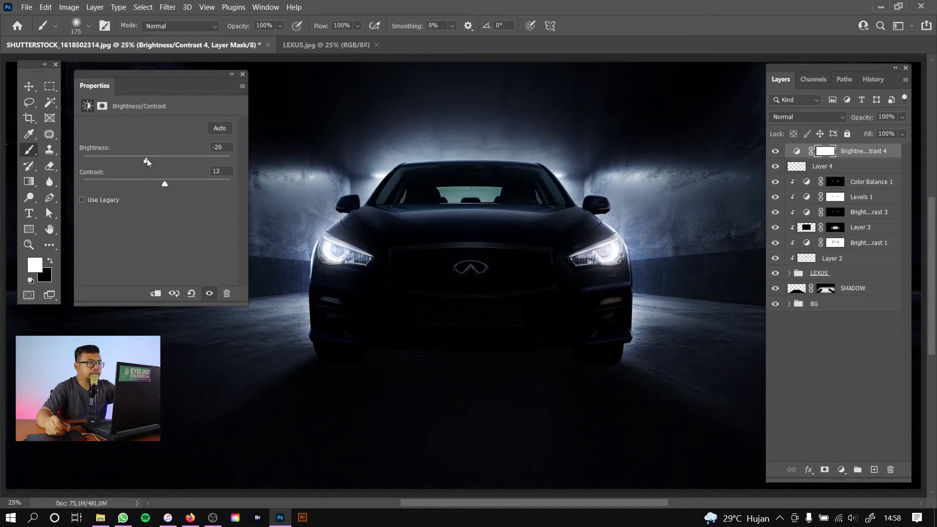
pyautogui.click(242, 75)
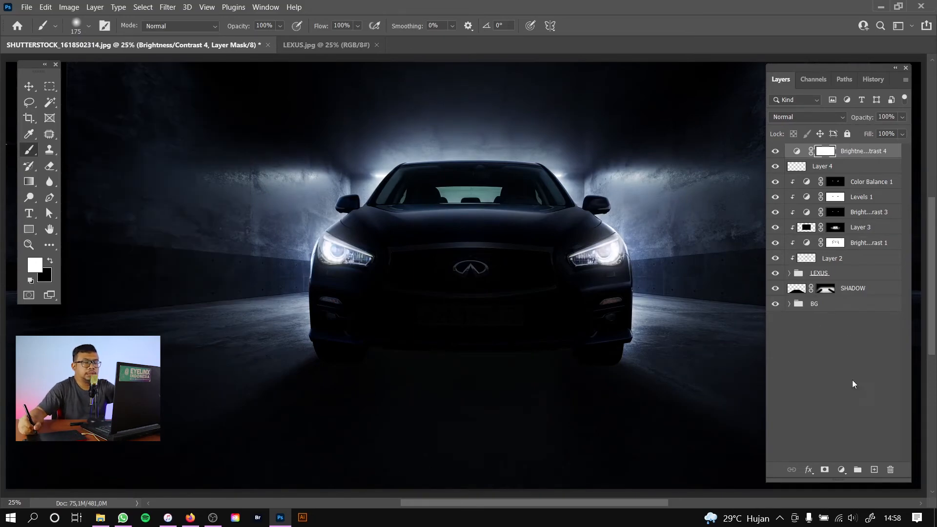
# - Add a Color Balance adjustment layer on top of the stack, with midtones at Cyan-Red -4 and shifted toward blue
pyautogui.click(841, 469)
pyautogui.click(887, 370)
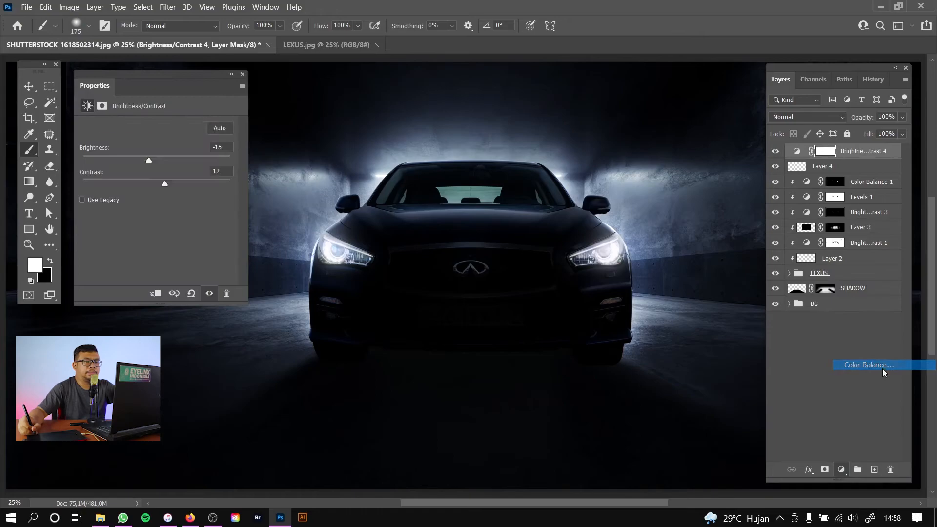
pyautogui.moveTo(133, 152); pyautogui.dragTo(152, 151)
pyautogui.moveTo(139, 193)
pyautogui.mouseDown()
pyautogui.moveTo(127, 194)
pyautogui.moveTo(145, 194)
pyautogui.mouseUp()
pyautogui.moveTo(152, 151); pyautogui.dragTo(139, 150)
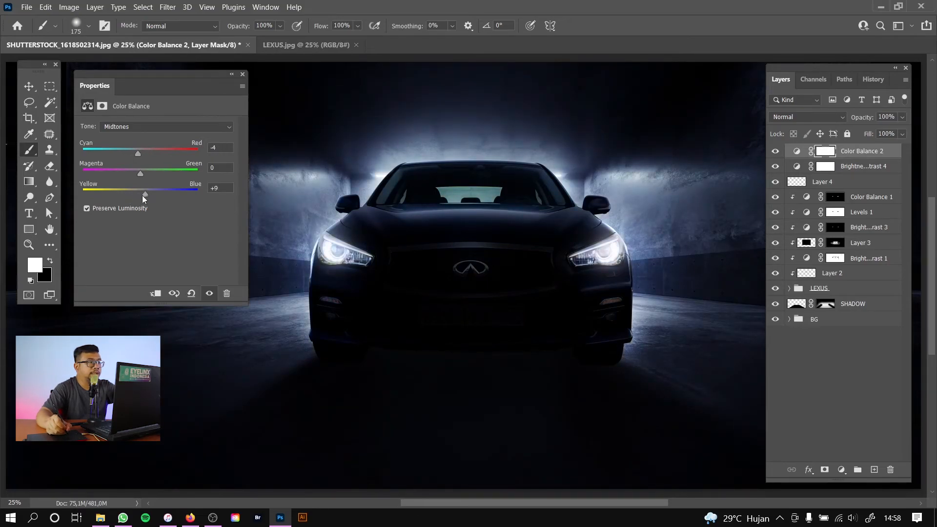
pyautogui.moveTo(142, 196); pyautogui.dragTo(146, 195)
# - Set the top Color Balance layer's highlights to +13 toward blue, leaving Cyan-Red at 0
pyautogui.click(140, 126)
pyautogui.click(145, 154)
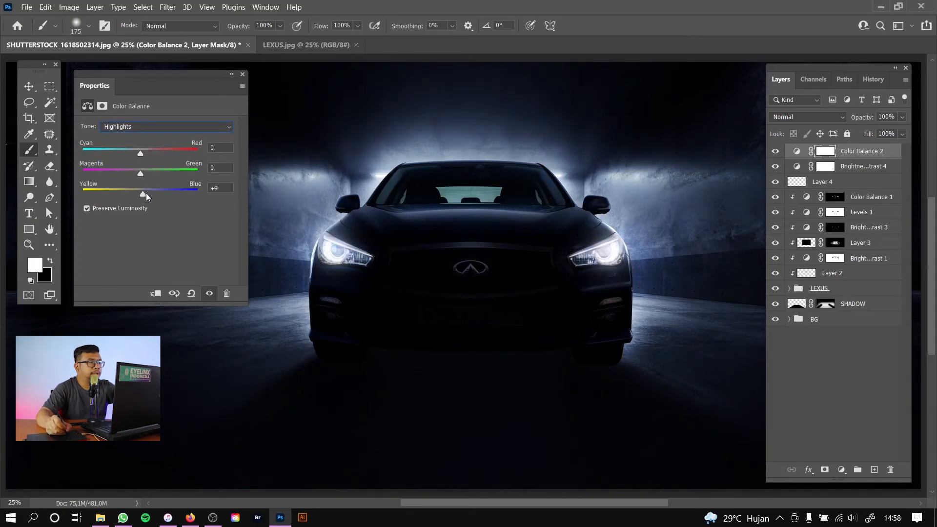
pyautogui.moveTo(138, 152); pyautogui.dragTo(138, 152)
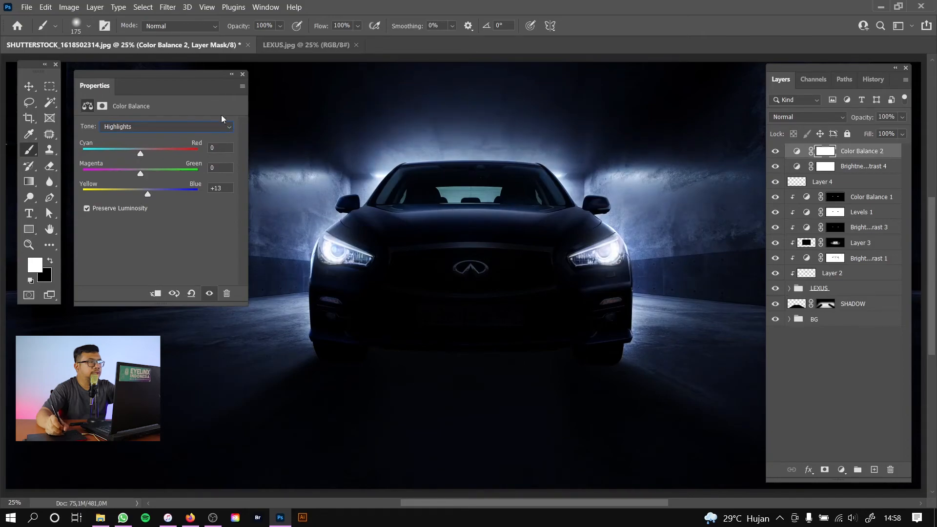
pyautogui.click(243, 74)
# - Examine the finished car composite enlarged in full-screen mode with all panels hidden
pyautogui.hotkey('ctrl', '-')
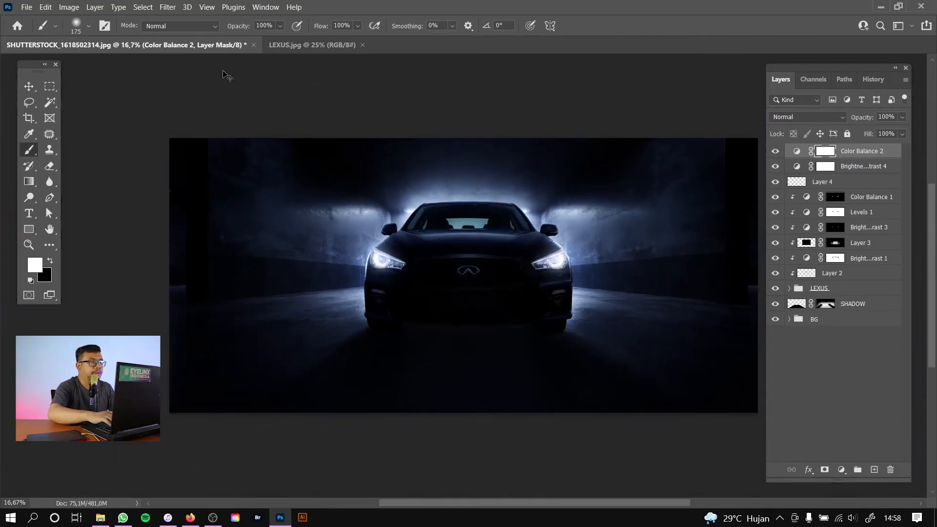
pyautogui.hotkey('ctrl', '-')
pyautogui.hotkey('ctrl', '+')
pyautogui.press('Tab')
pyautogui.press('Tab')
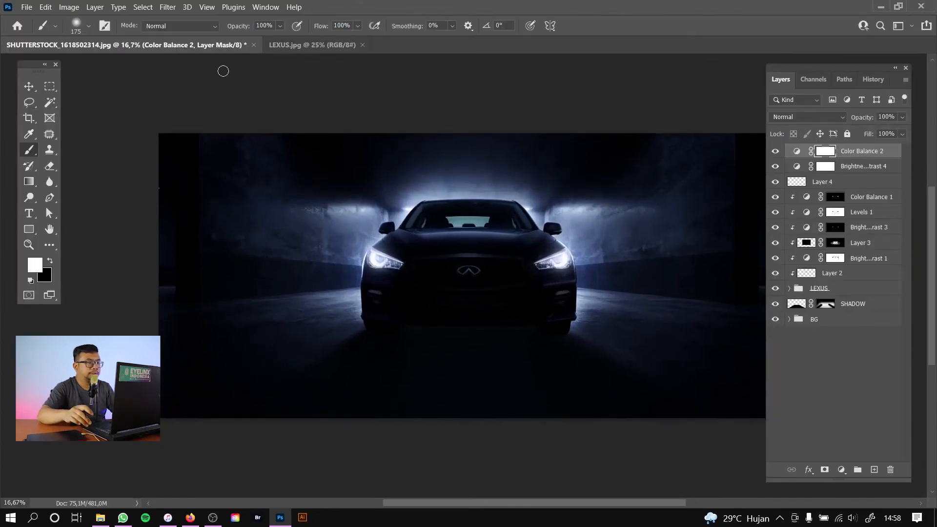
pyautogui.press('Tab')
pyautogui.press('f')
pyautogui.press('f')
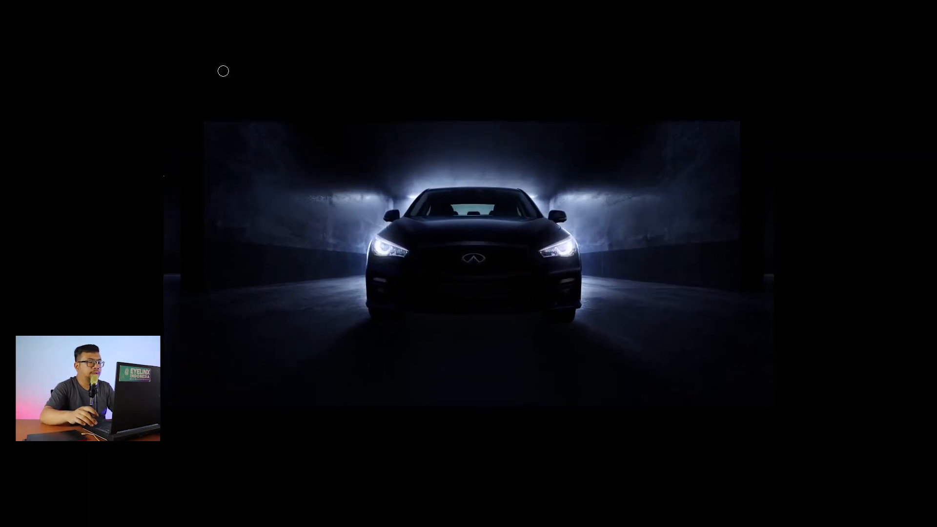
pyautogui.hotkey('ctrl', '+')
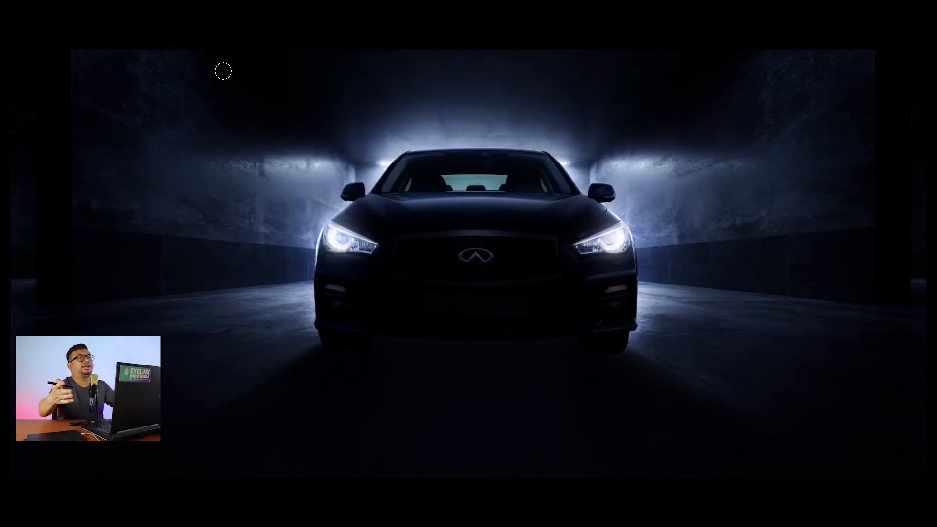